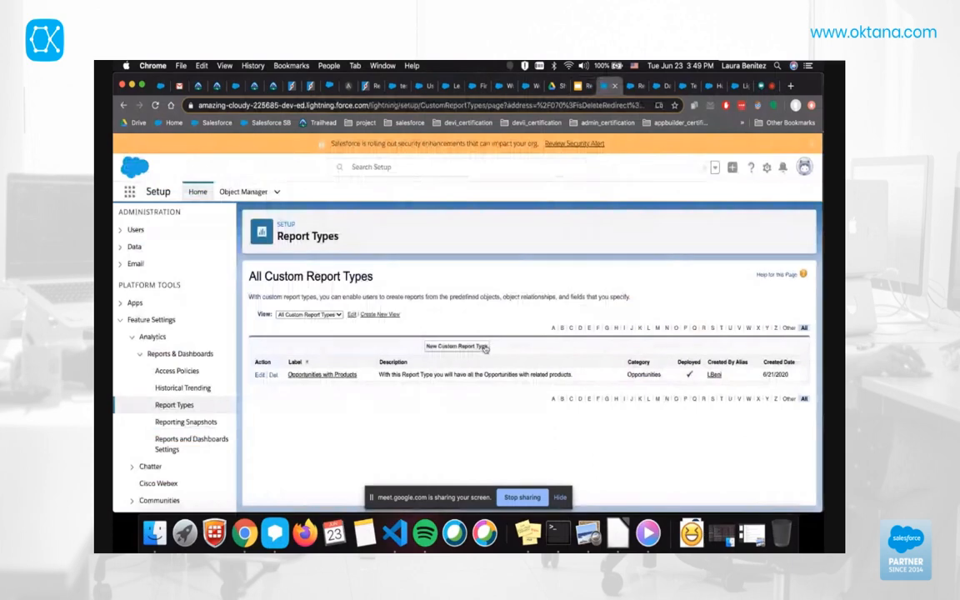
Start a new custom report type and set its primary object to Opportunities.
scroll(485, 349, "down", 1)
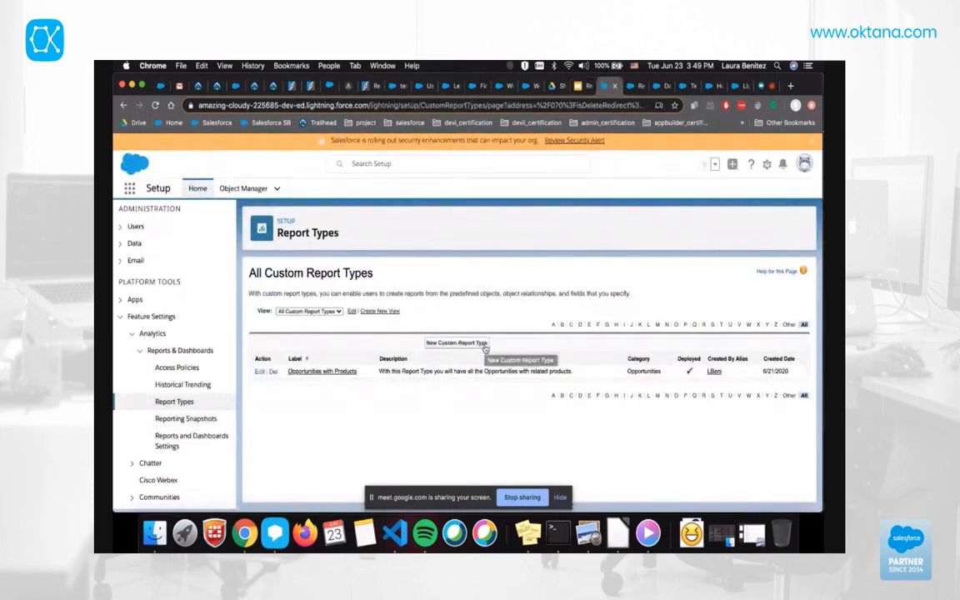
scroll(485, 349, "up", 1)
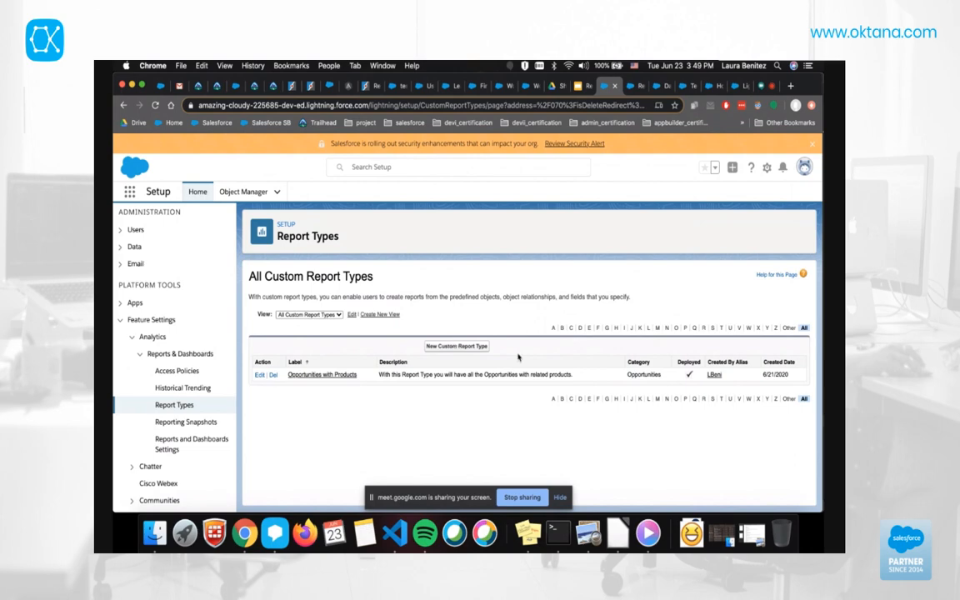
left_click(444, 347)
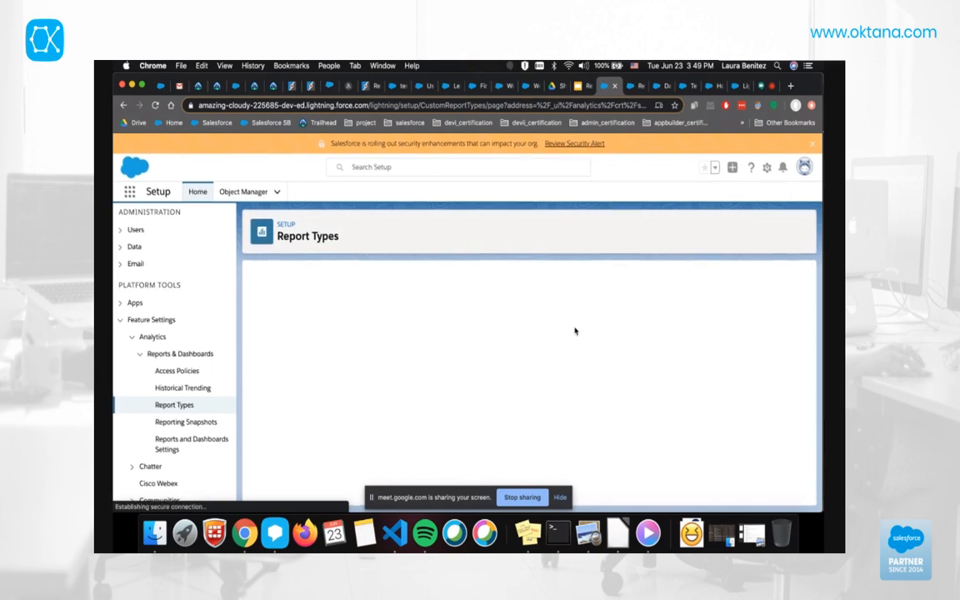
scroll(570, 328, "down", 2)
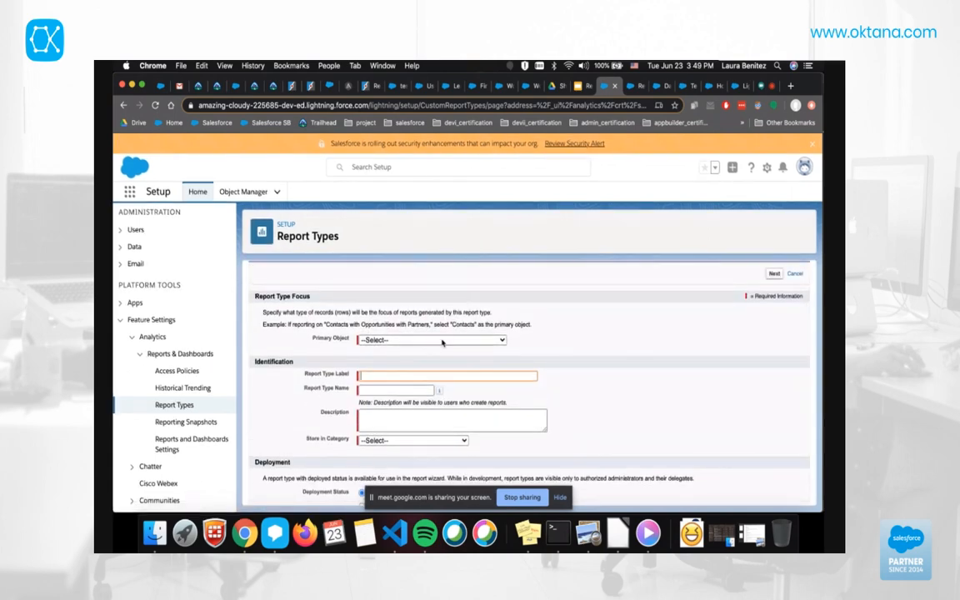
scroll(429, 310, "down", 1)
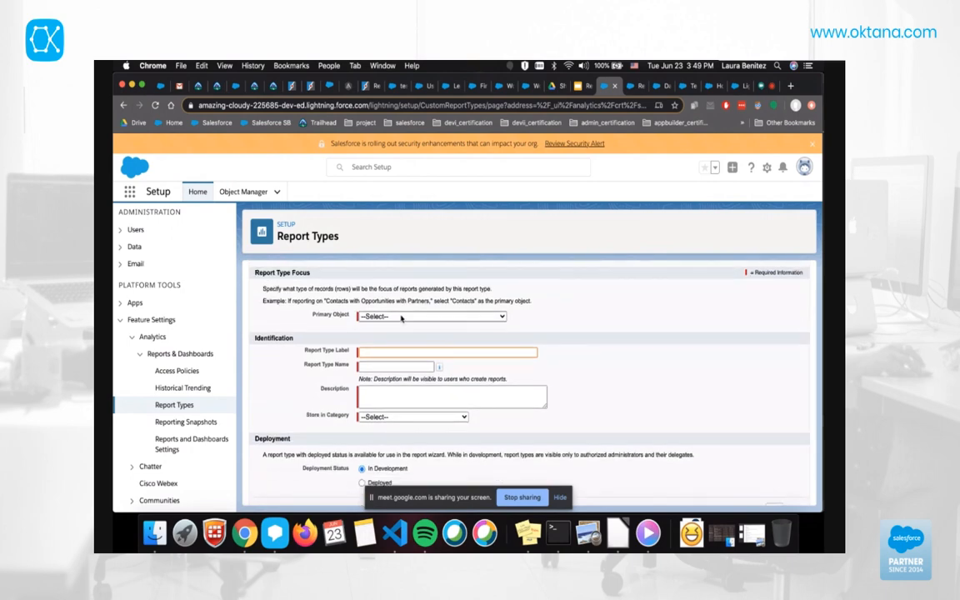
left_click(427, 316)
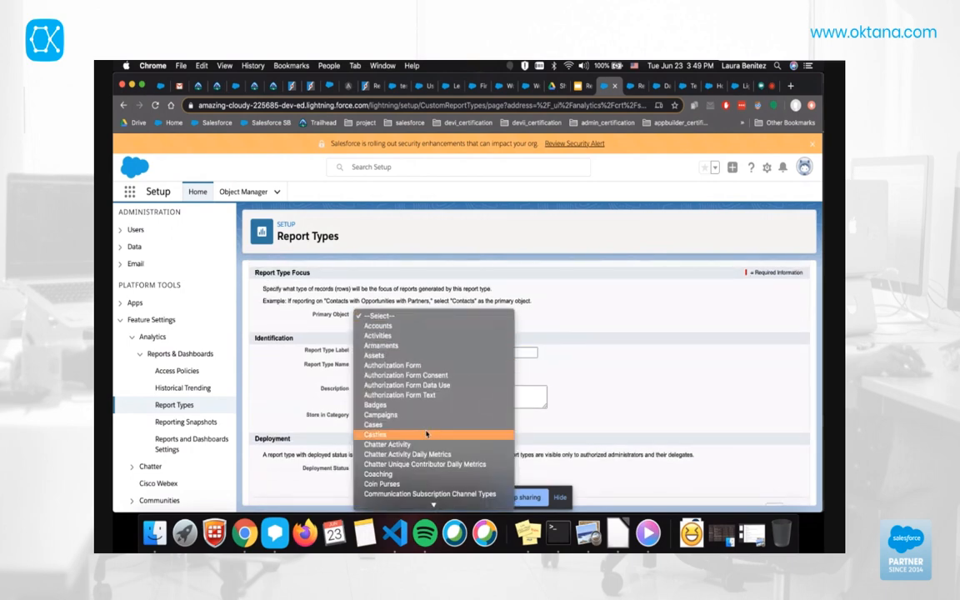
scroll(426, 432, "down", 10)
scroll(425, 434, "down", 15)
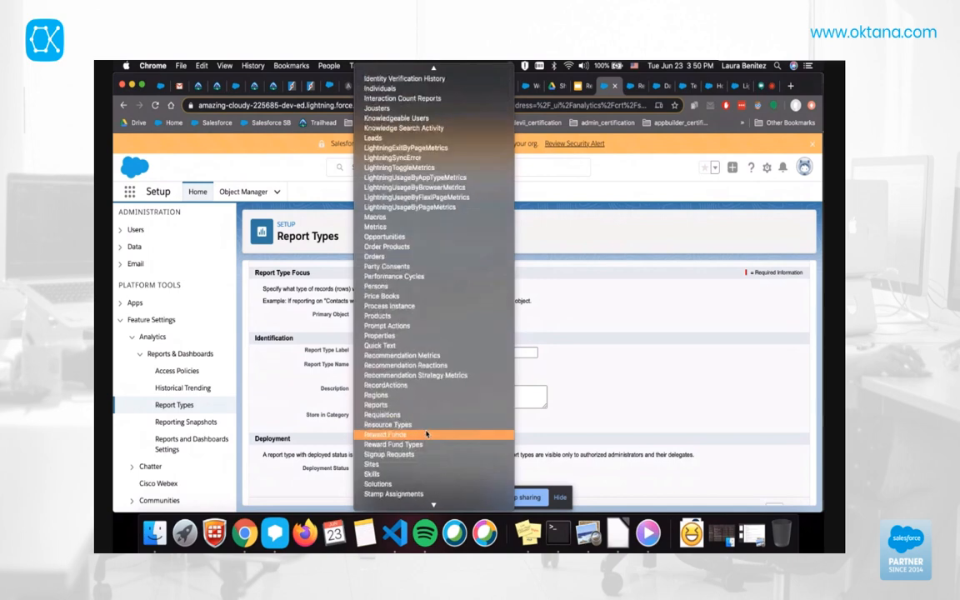
scroll(426, 434, "up", 8)
scroll(426, 434, "up", 6)
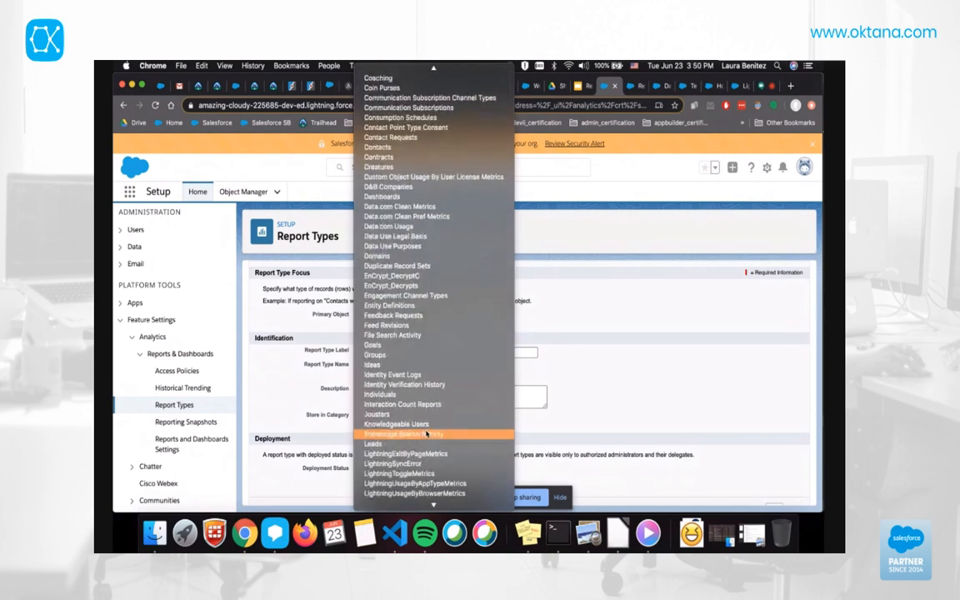
scroll(426, 433, "up", 4)
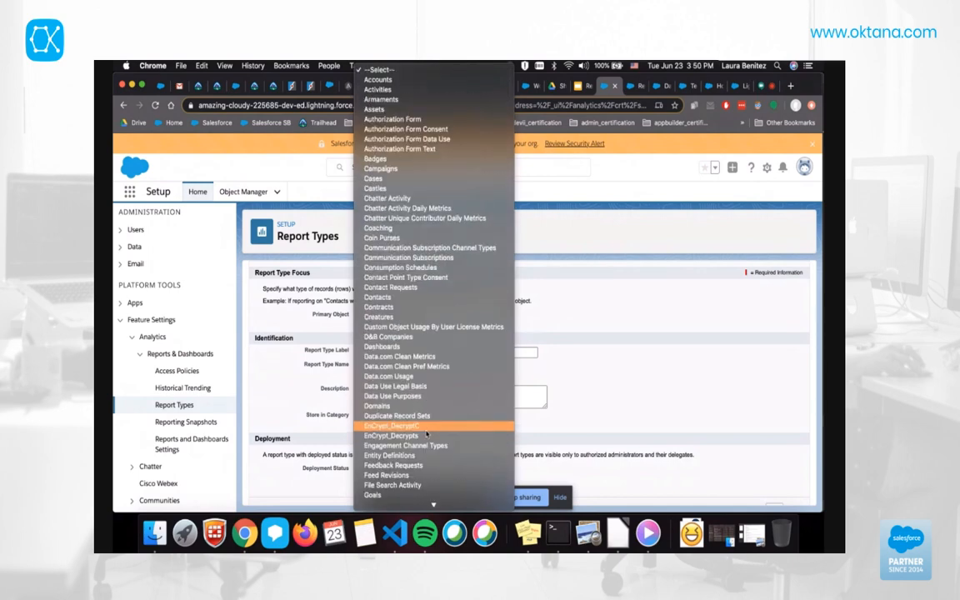
scroll(427, 434, "down", 10)
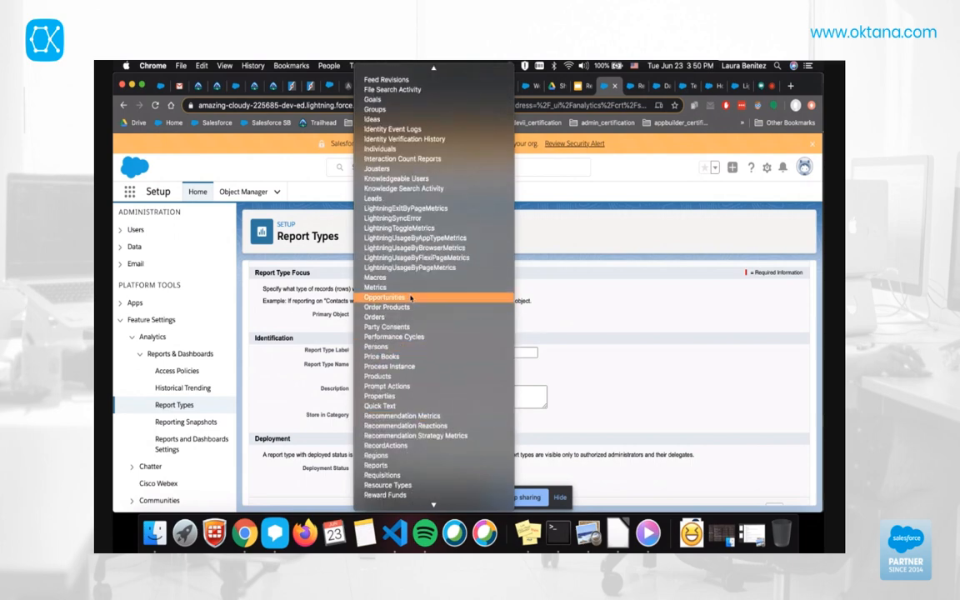
left_click(392, 297)
Label the report type "Example Report Type", name it Example_Report_Type and describe it as "This is an example of a Report Type.".
scroll(398, 313, "down", 1)
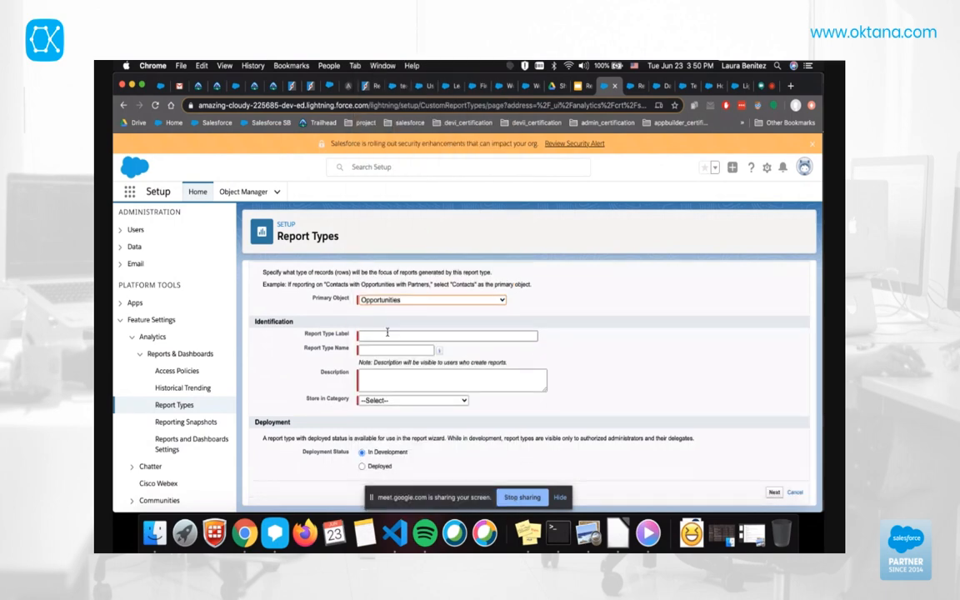
left_click(388, 334)
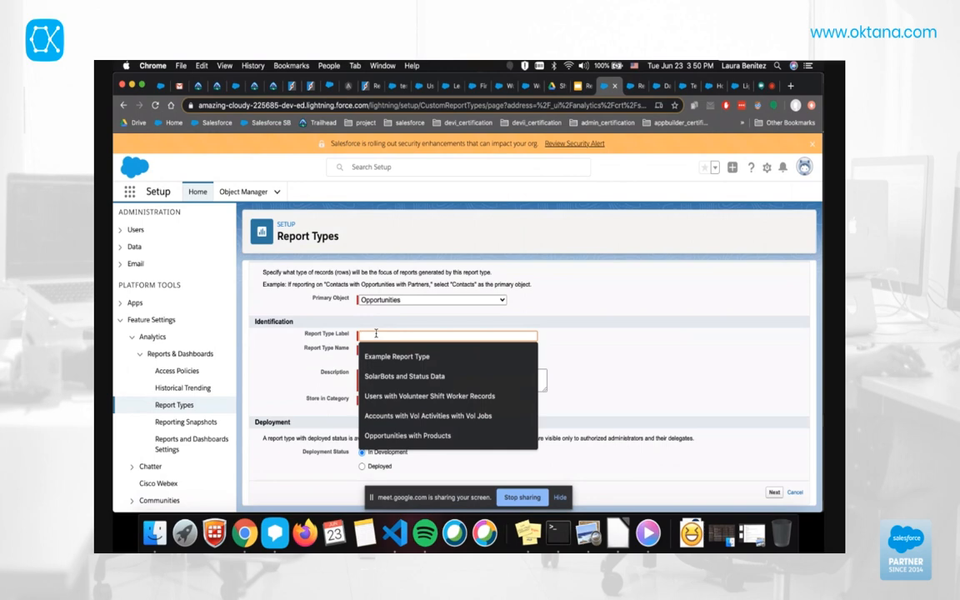
left_click(414, 352)
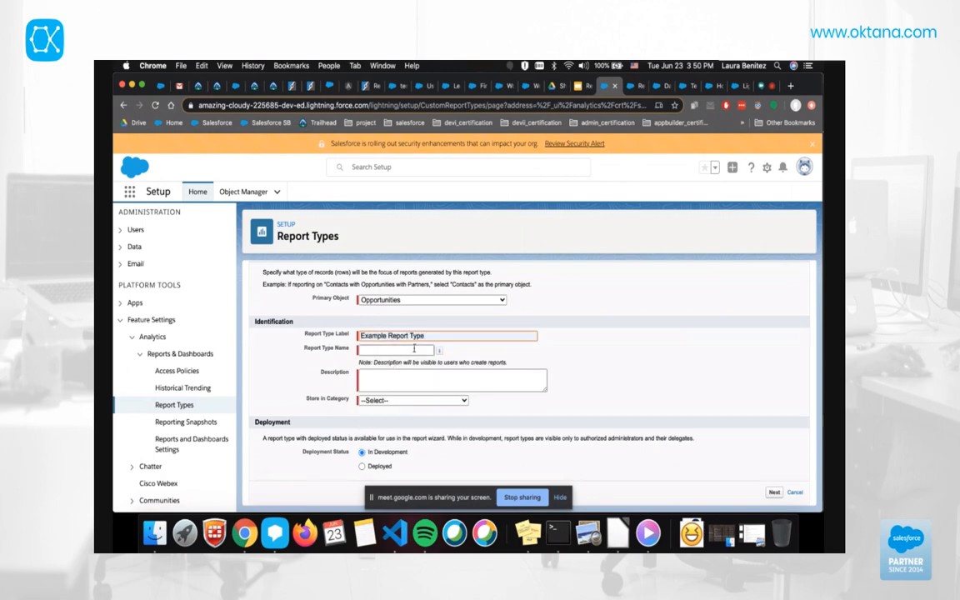
left_click(414, 349)
left_click(430, 382)
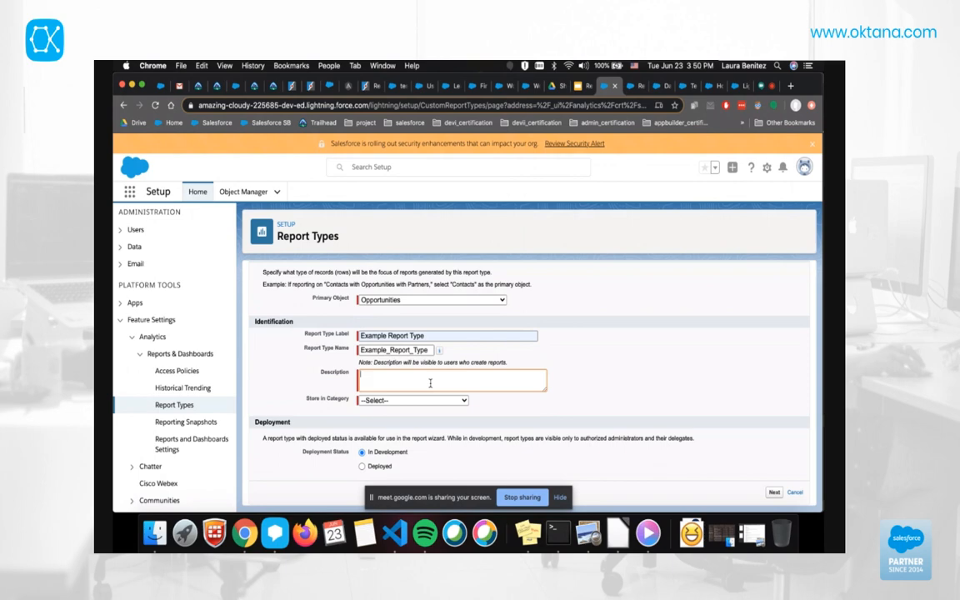
type("T")
type("his is an example of a Report Type.")
Store the report type in the Opportunities category, set its status to Deployed and continue to the record set definition.
left_click(457, 402)
scroll(416, 442, "down", 3)
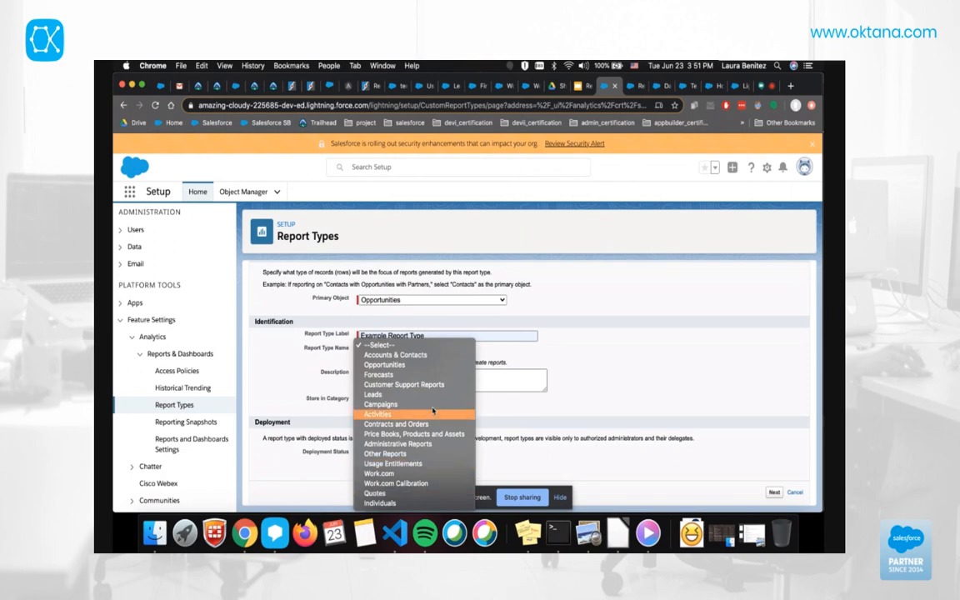
left_click(406, 365)
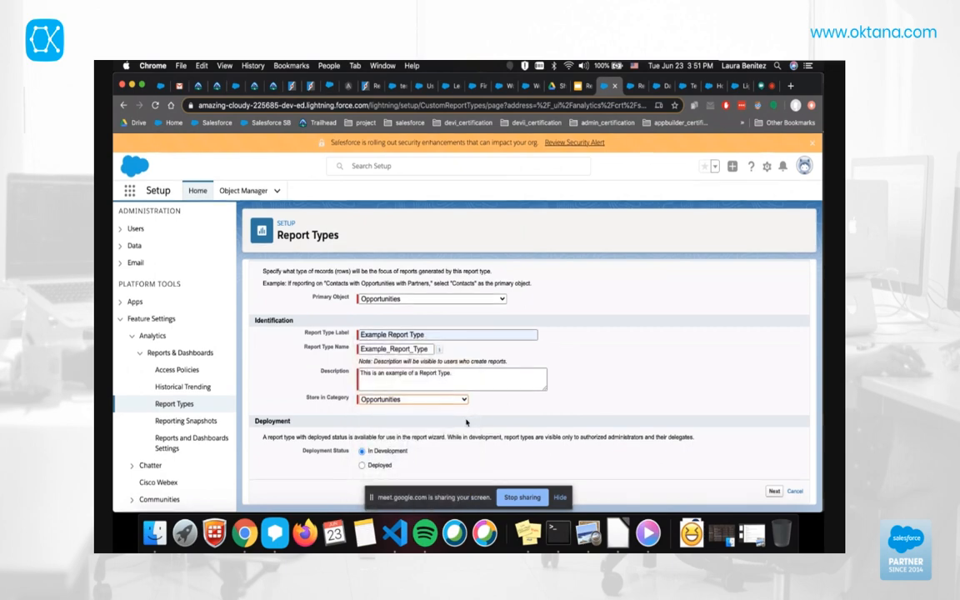
left_click(369, 468)
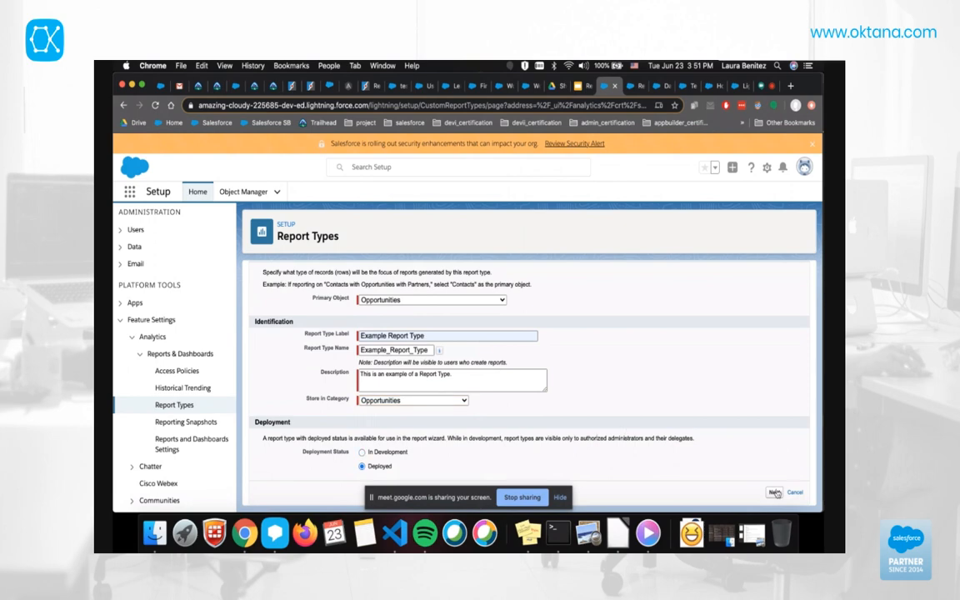
left_click(774, 492)
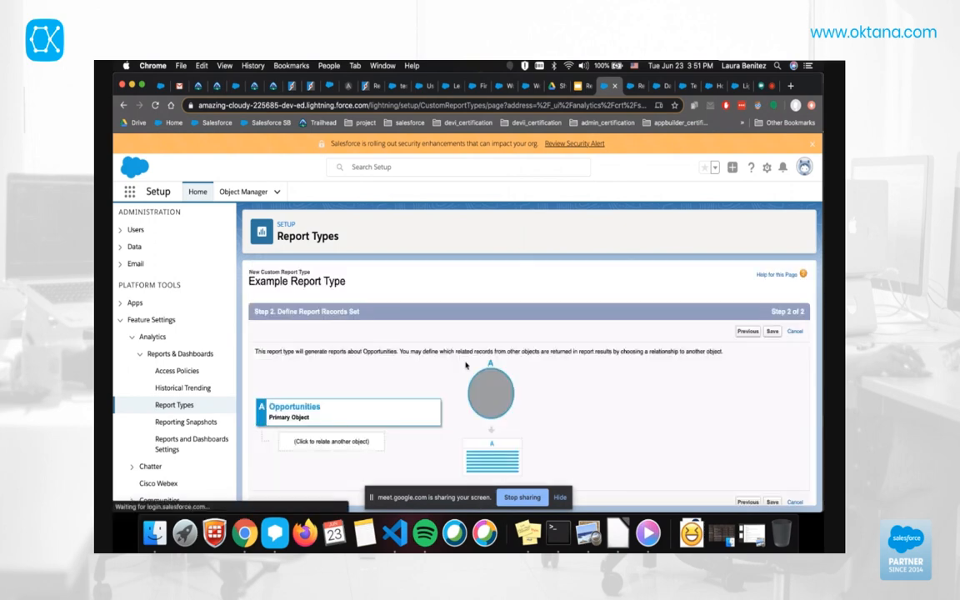
Relate Orders to Opportunities as object B.
scroll(449, 375, "down", 1)
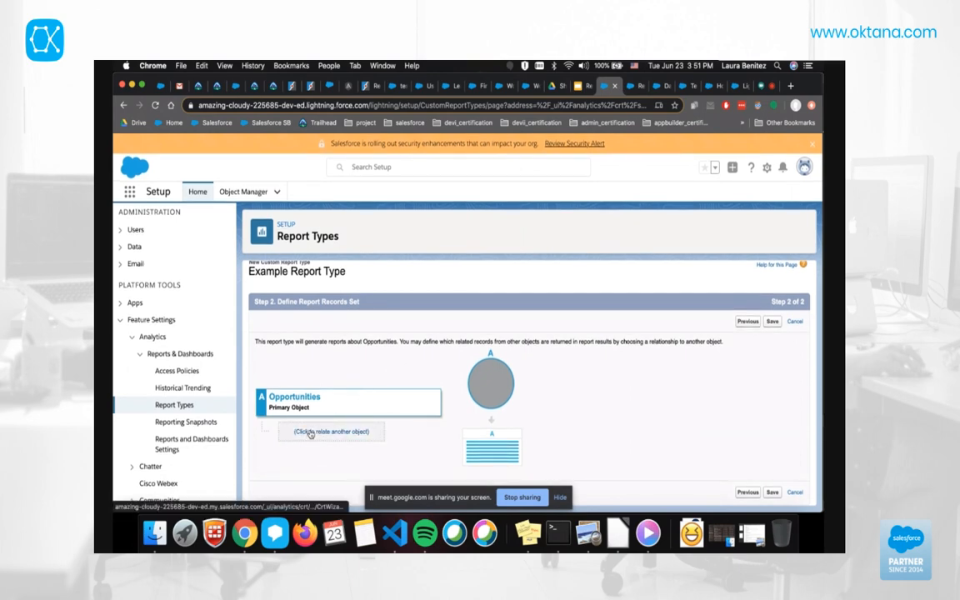
left_click(314, 432)
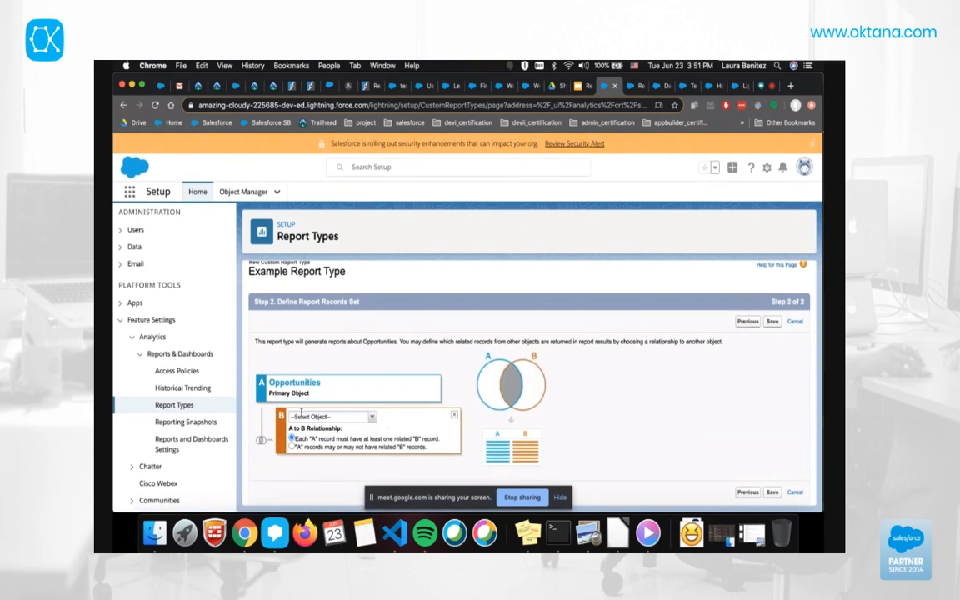
left_click(364, 416)
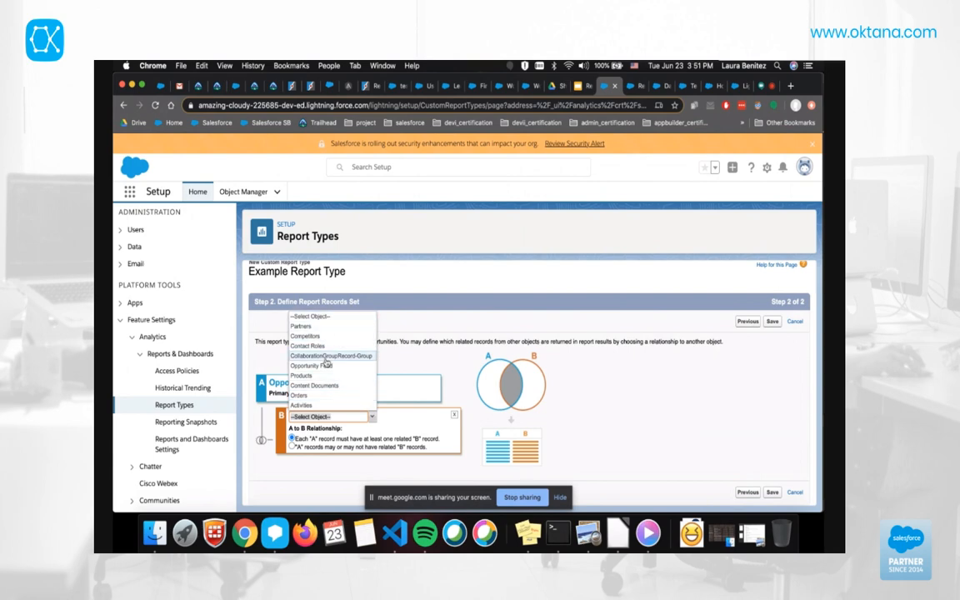
left_click(302, 396)
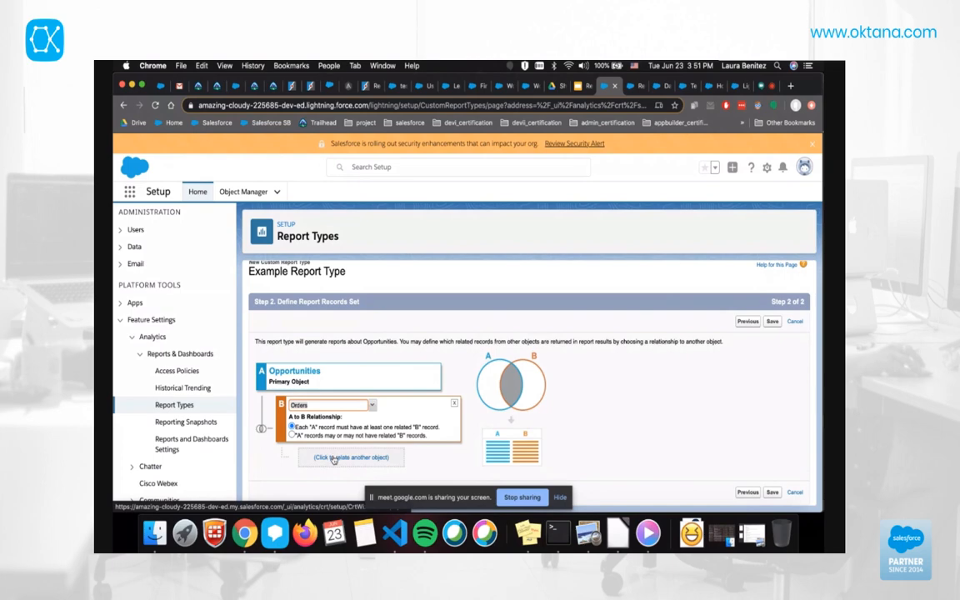
Try Products as related object B and switch it back to Orders.
left_click(371, 406)
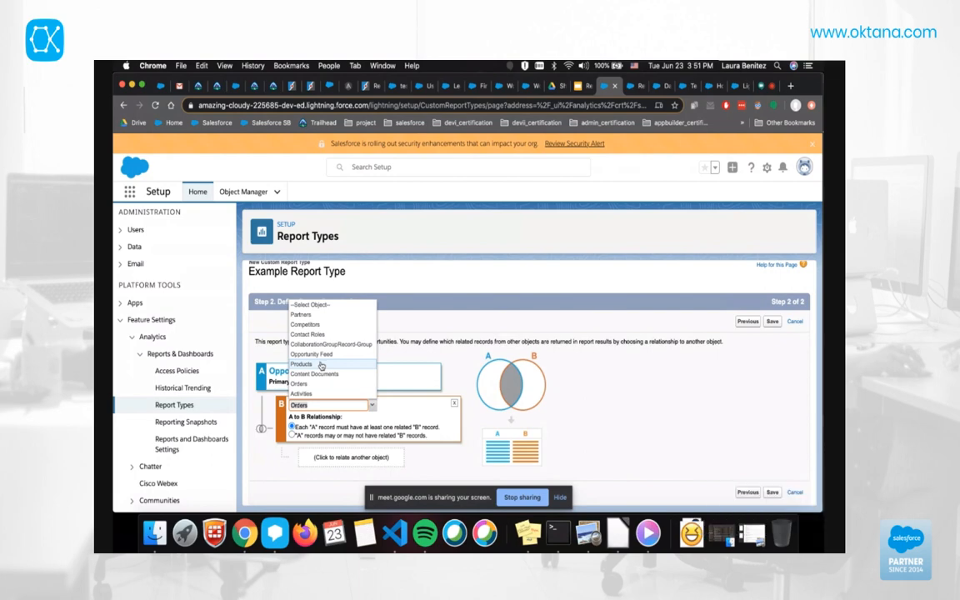
left_click(321, 365)
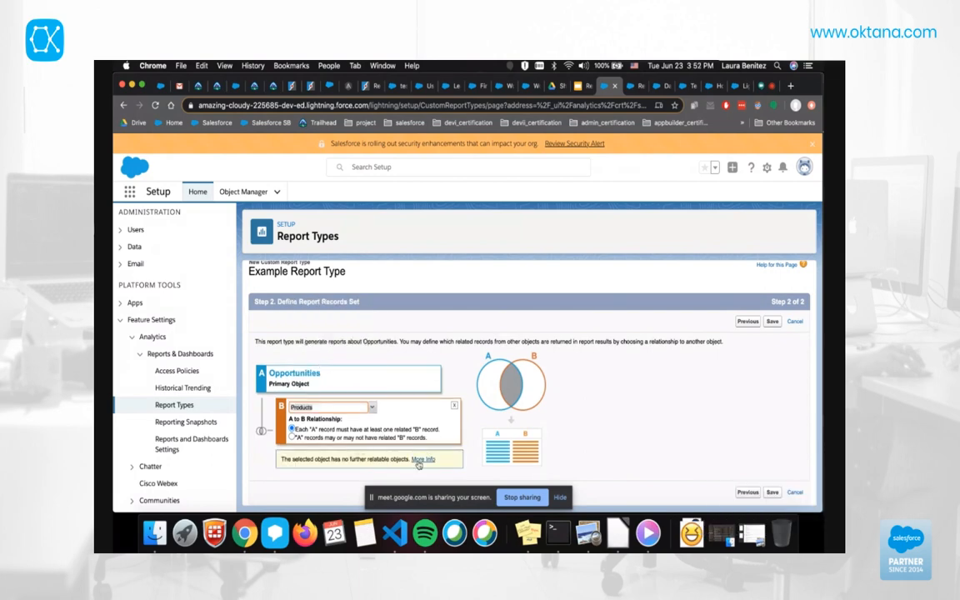
left_click(372, 406)
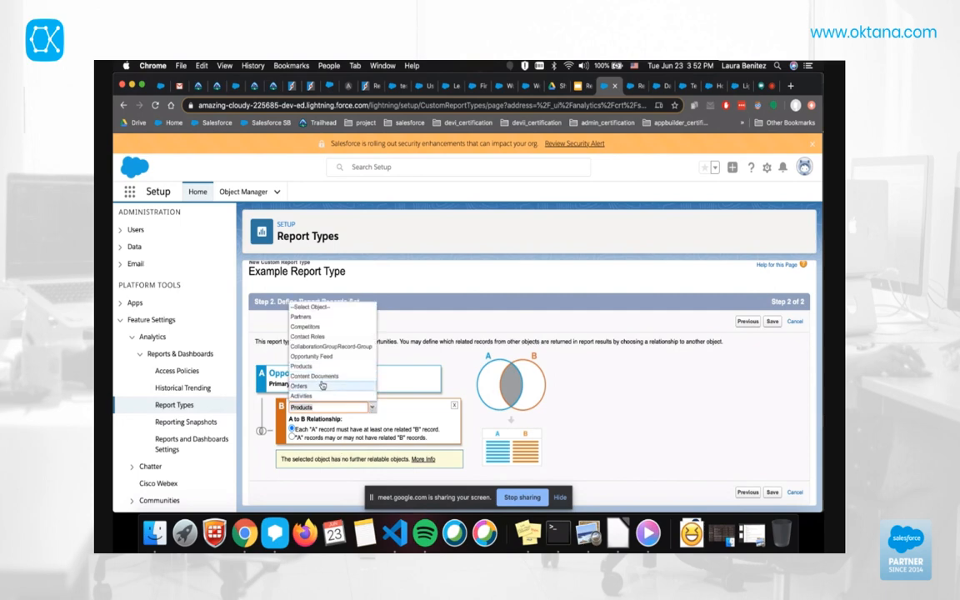
left_click(367, 386)
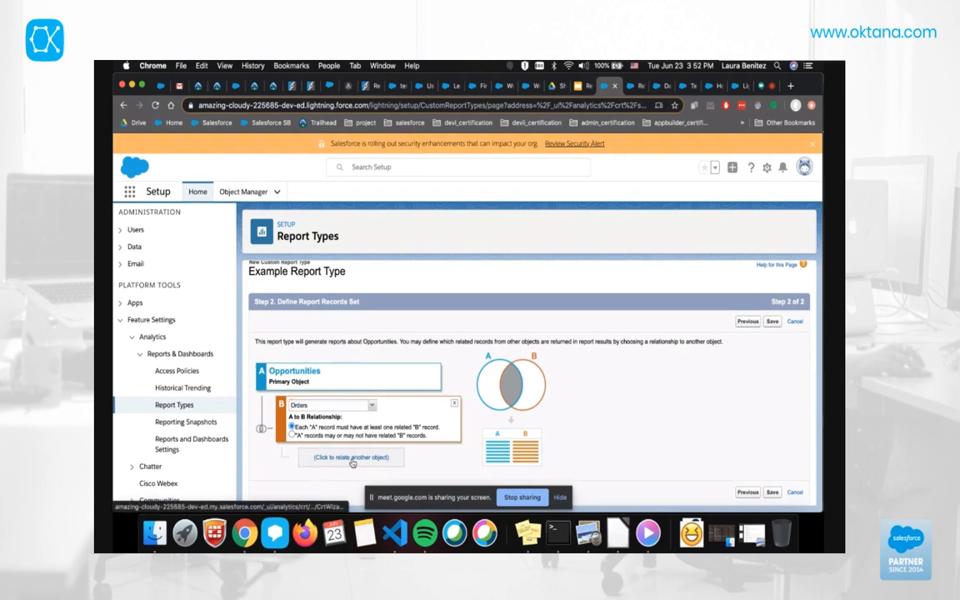
Relate Order Feed to Orders as object C.
left_click(351, 457)
scroll(391, 408, "down", 1)
left_click(350, 428)
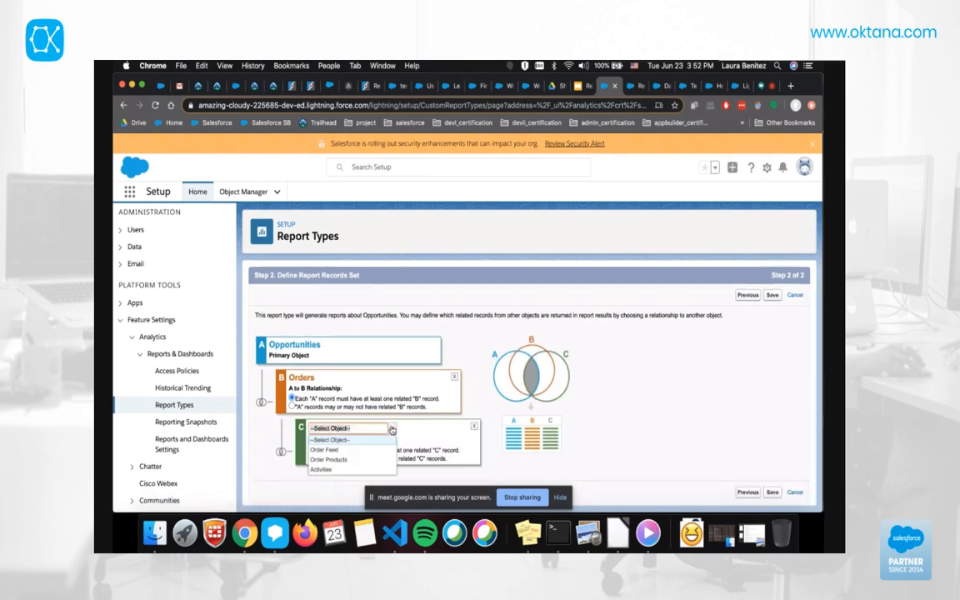
left_click(332, 450)
scroll(342, 456, "down", 1)
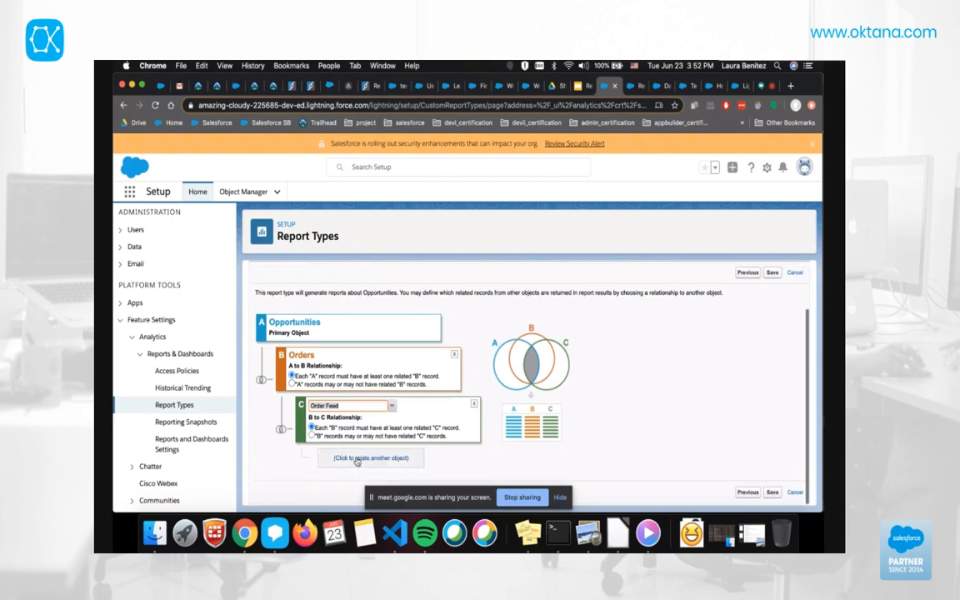
Relate Comments to Order Feed as object D.
left_click(343, 454)
scroll(412, 443, "down", 1)
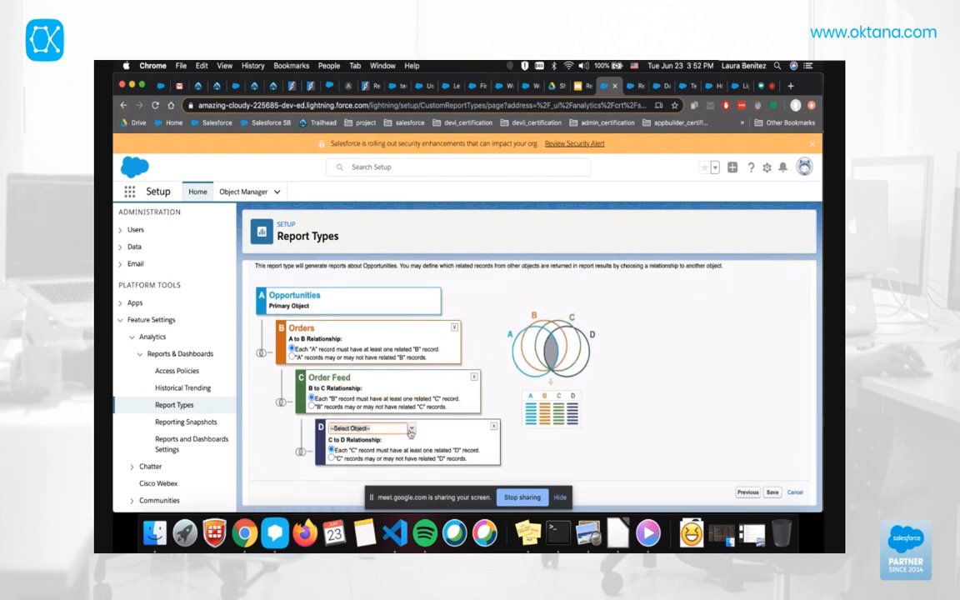
left_click(380, 429)
left_click(389, 451)
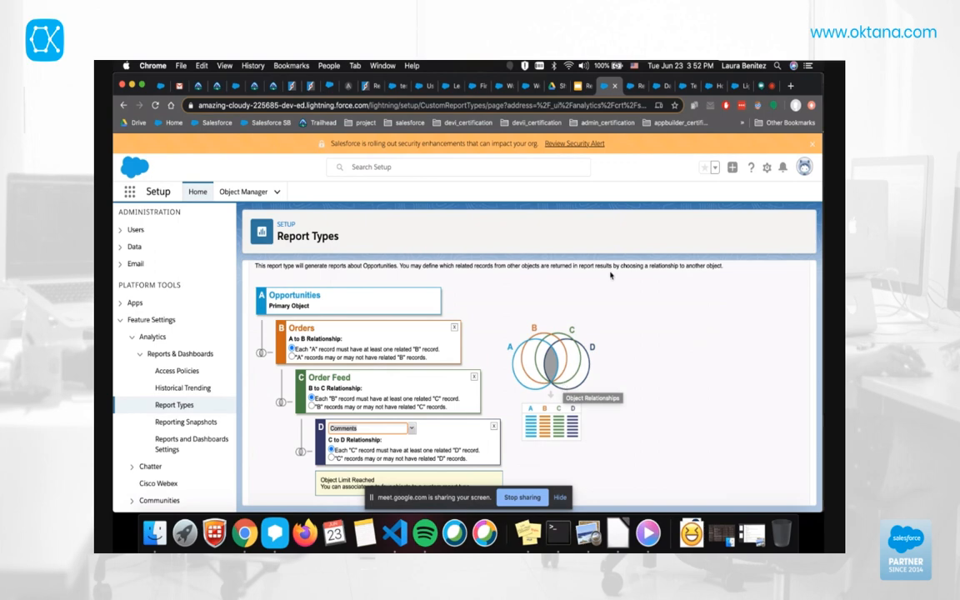
Set the C to D, B to C and A to B relationships so records may or may not have related records.
scroll(450, 427, "down", 1)
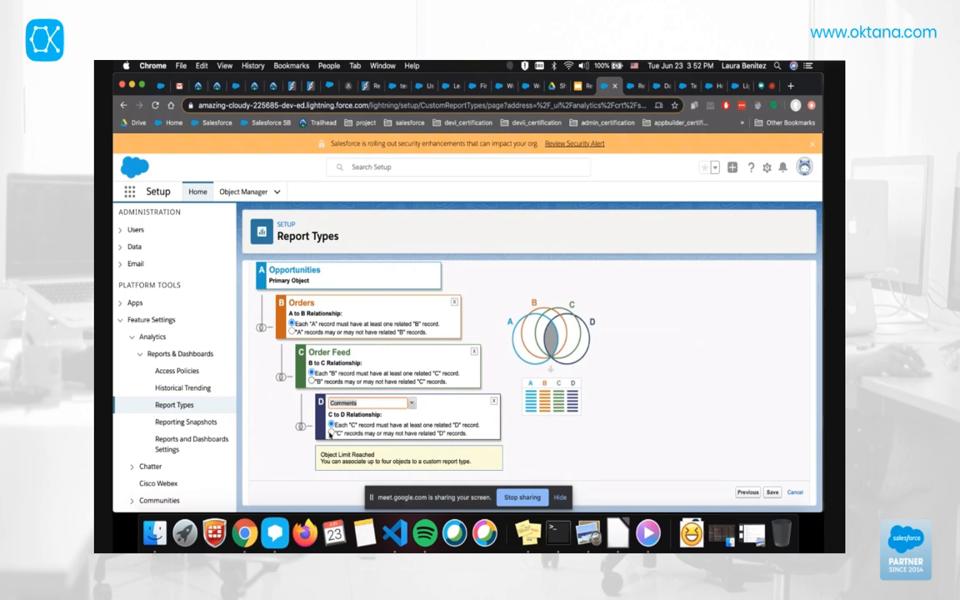
left_click(332, 432)
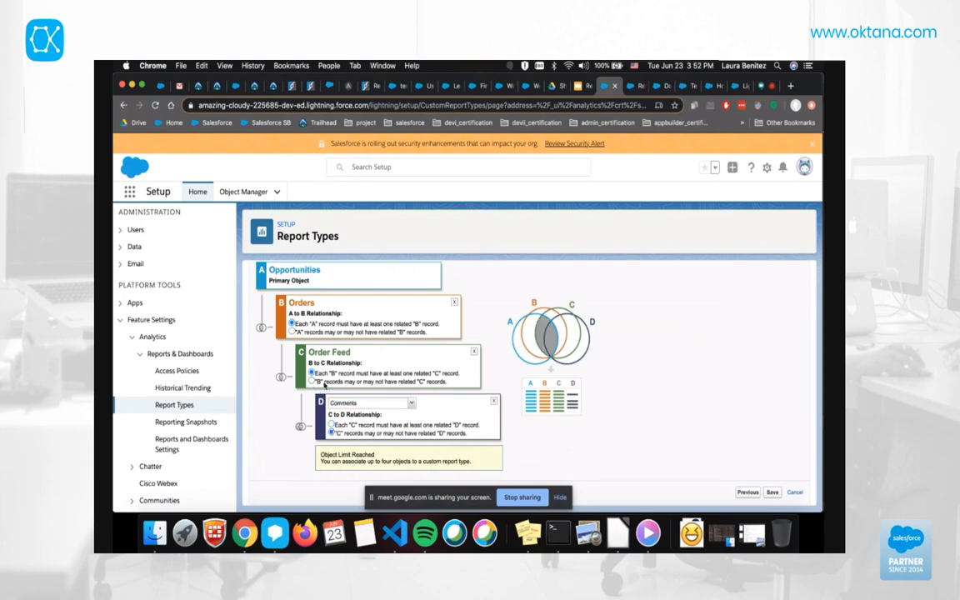
left_click(312, 381)
left_click(291, 342)
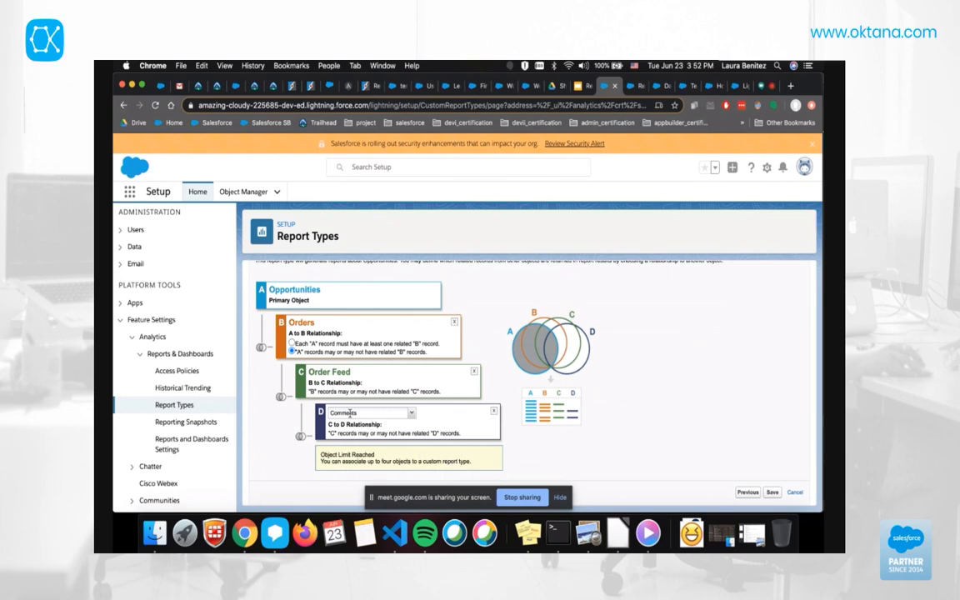
Remove the related objects Comments and Order Feed from the report type.
left_click(495, 410)
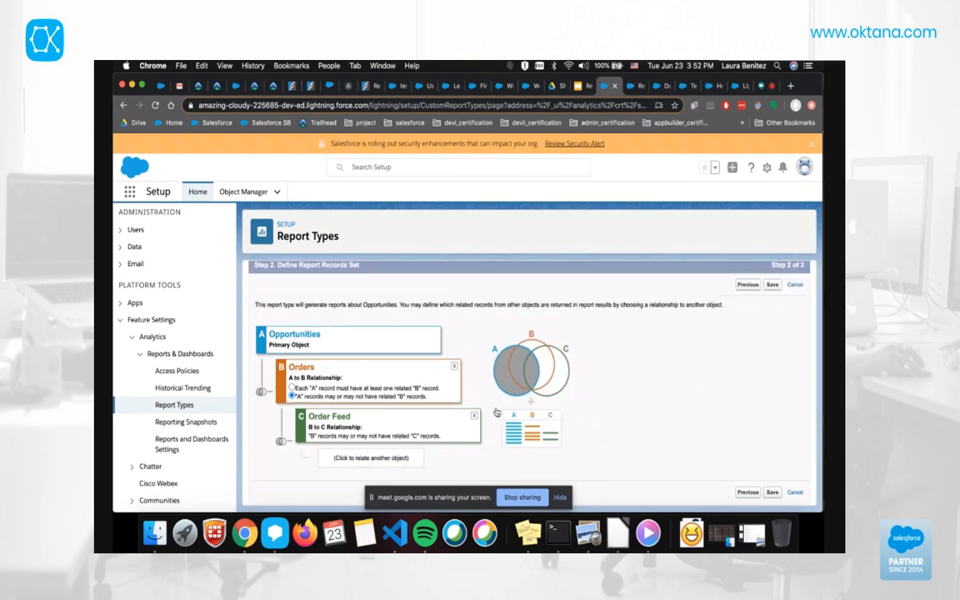
left_click(472, 417)
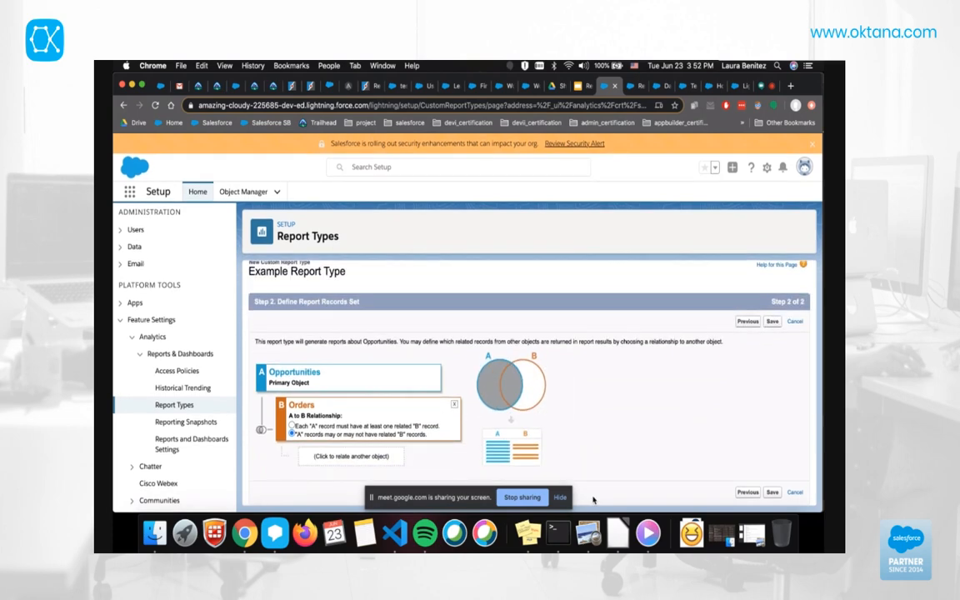
Save the new custom report type with Opportunities as primary object and Orders as related object.
left_click(560, 498)
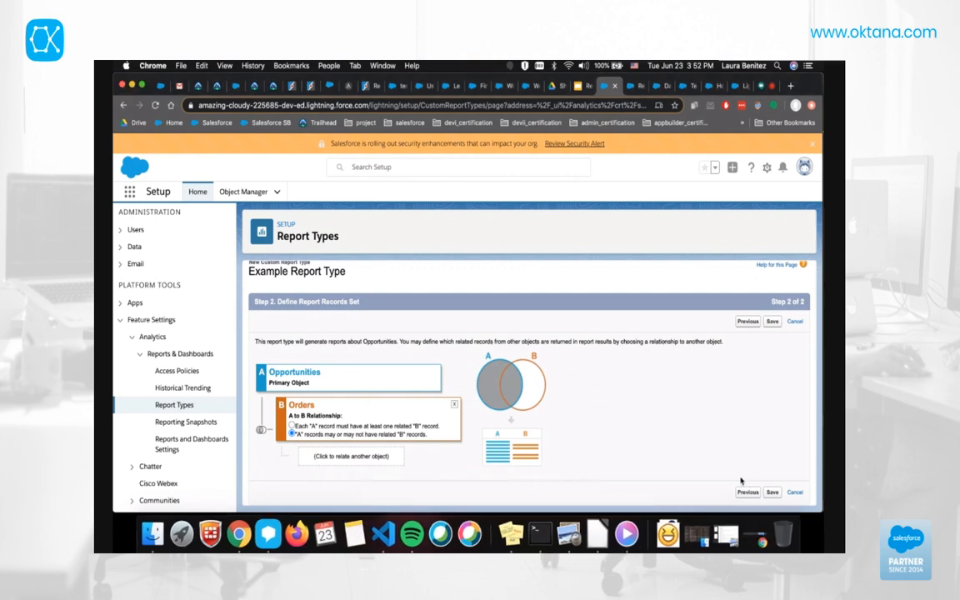
left_click(772, 494)
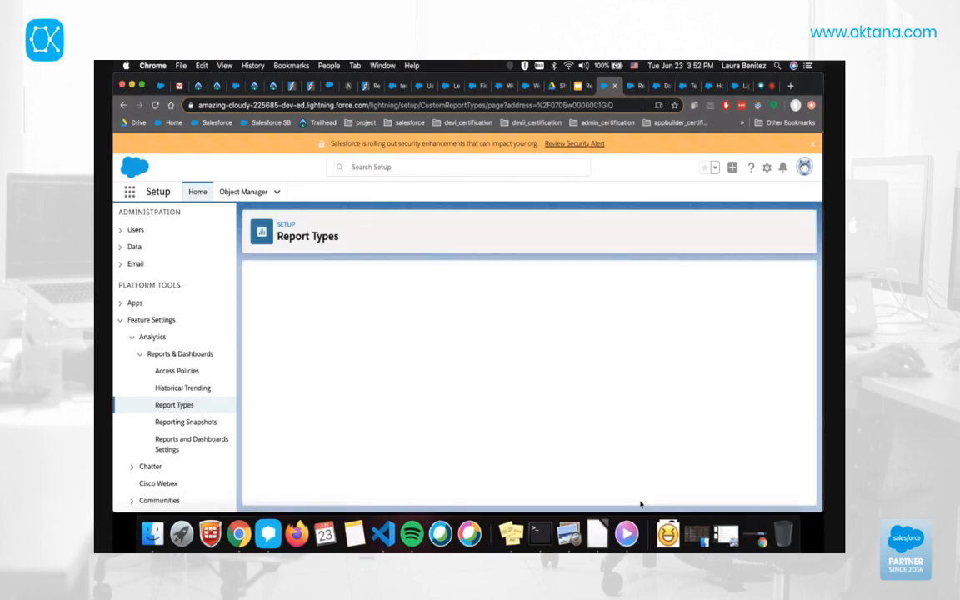
Review the saved report type's definition, object relationships and available fields, and preview its field layout.
scroll(448, 432, "down", 5)
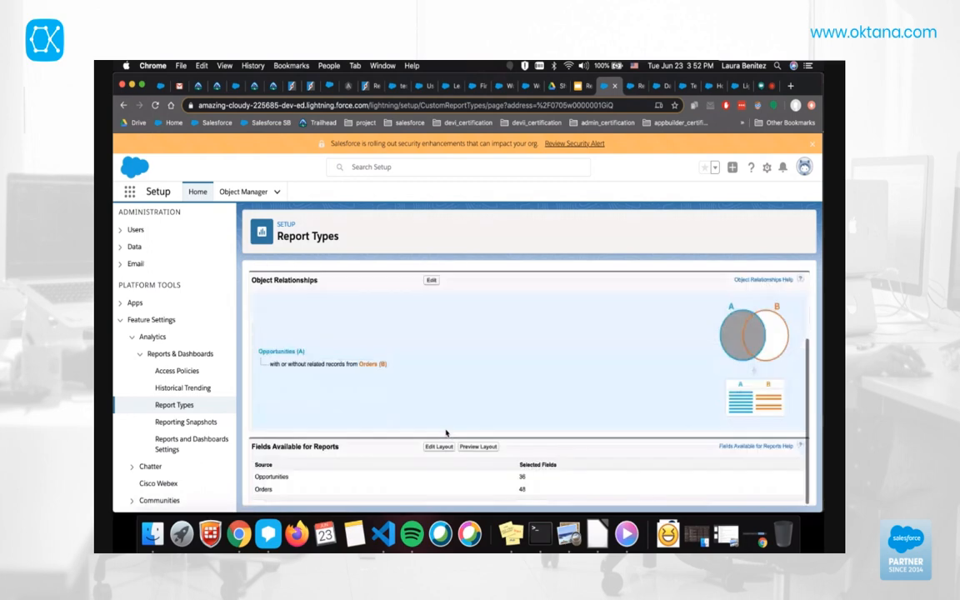
scroll(446, 433, "up", 5)
scroll(446, 434, "down", 5)
scroll(446, 434, "up", 1)
scroll(446, 434, "up", 2)
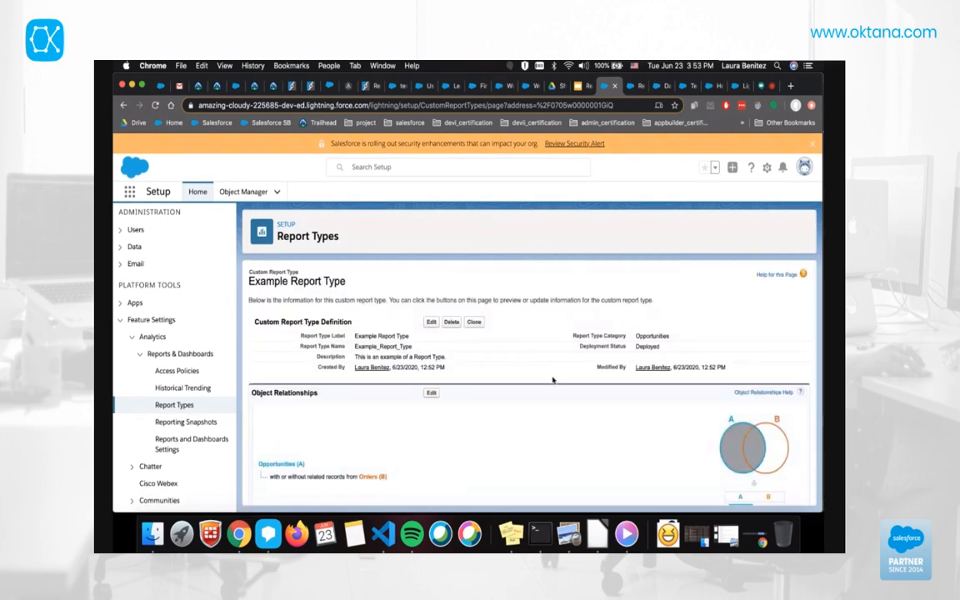
scroll(553, 380, "down", 3)
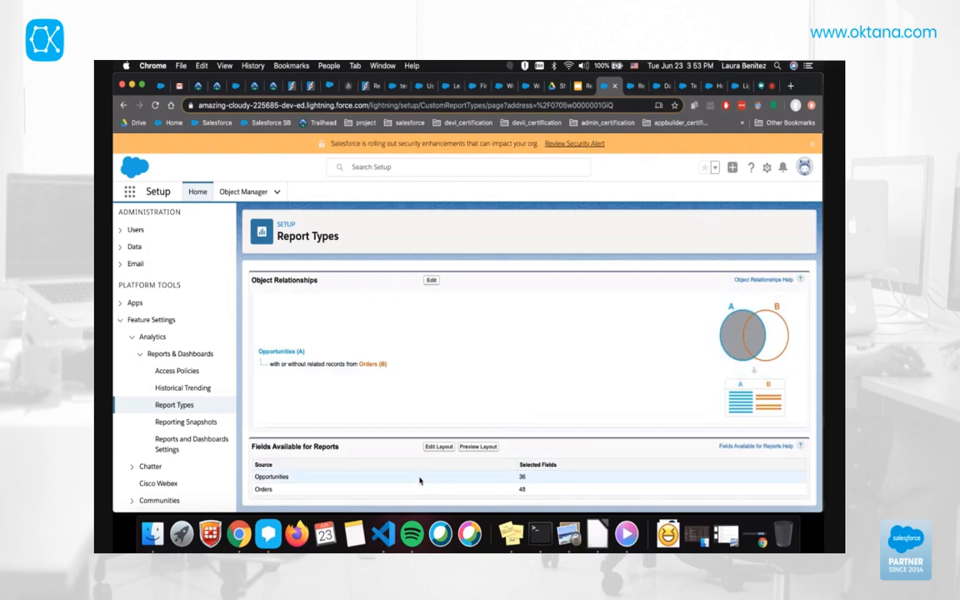
left_click(477, 446)
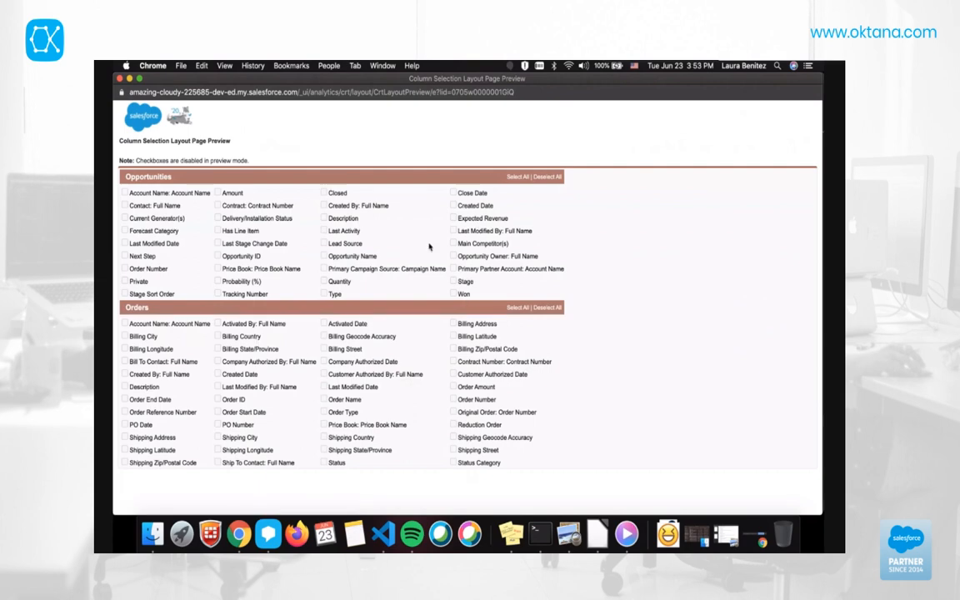
left_click(120, 78)
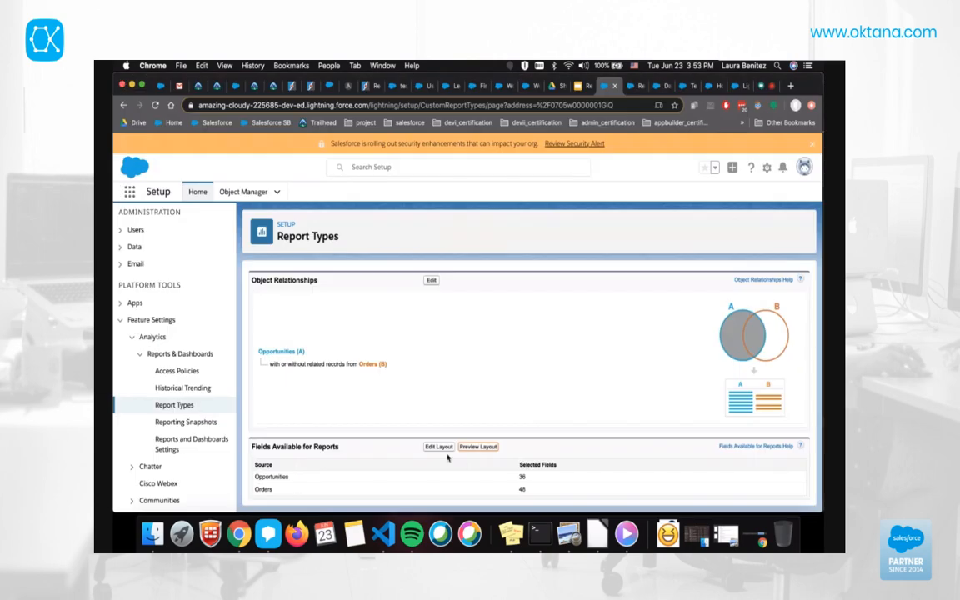
Edit the report type's field layout and remove the Won field from the Opportunities section.
left_click(439, 447)
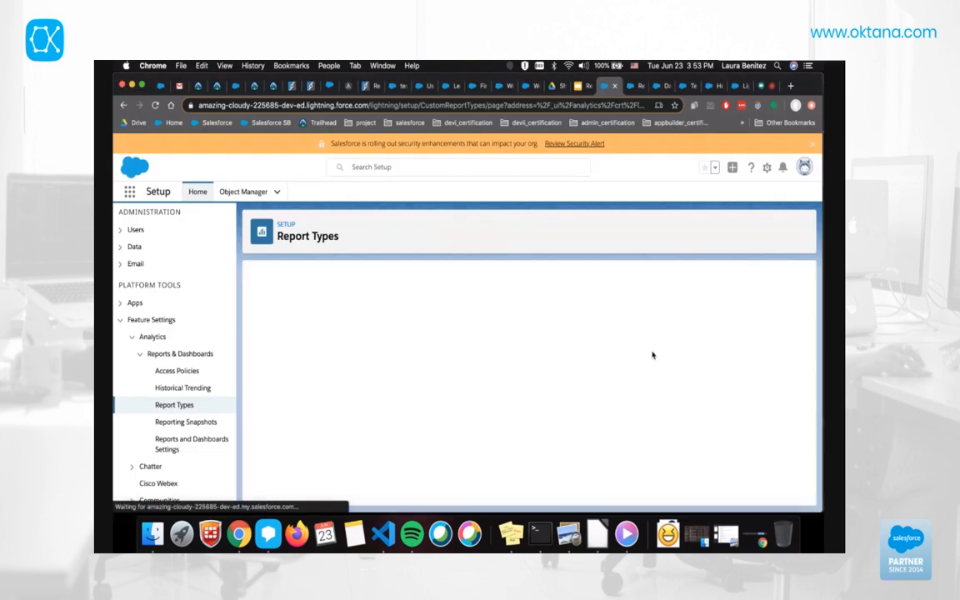
scroll(653, 355, "down", 3)
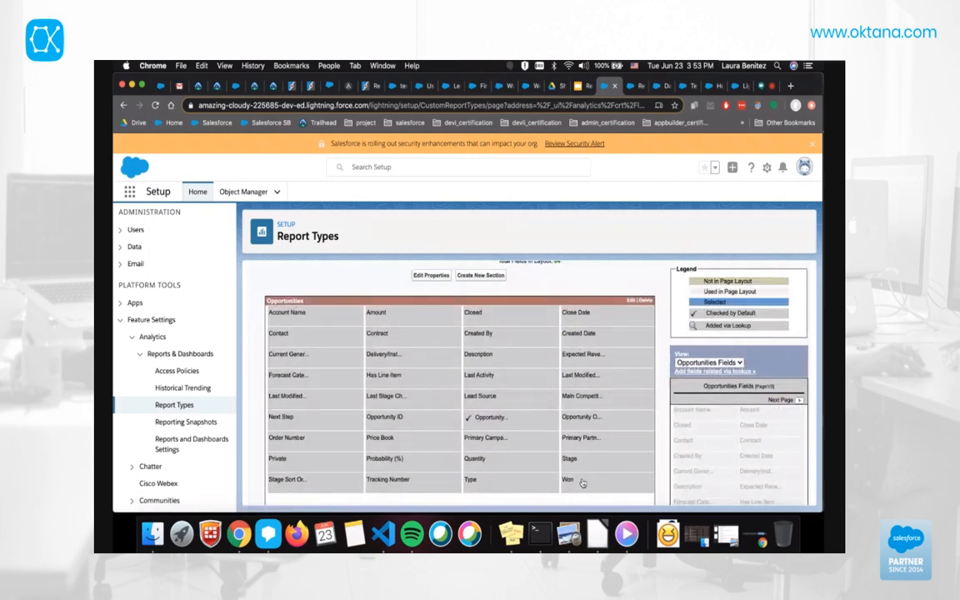
left_click_drag(580, 484, 734, 376)
scroll(734, 376, "up", 3)
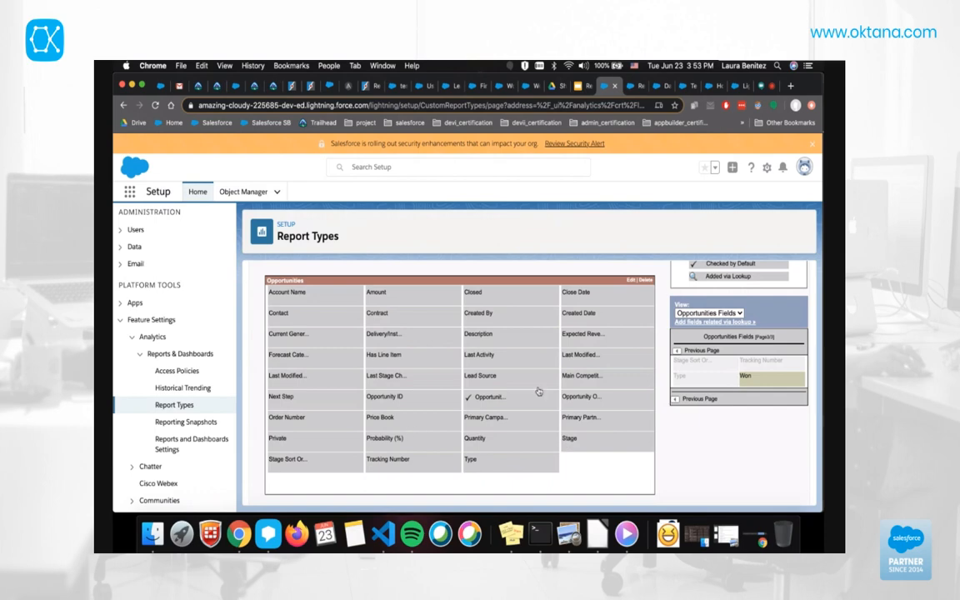
Move the Stage Sort Order field directly after Primary Campaign Source in the Opportunities section and save the layout.
scroll(574, 408, "down", 3)
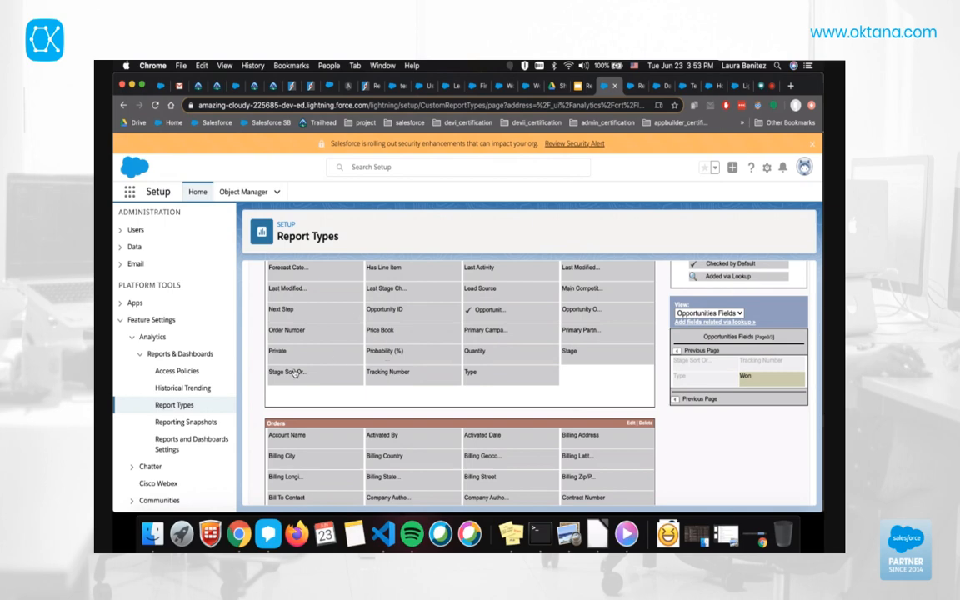
left_click_drag(288, 372, 634, 330)
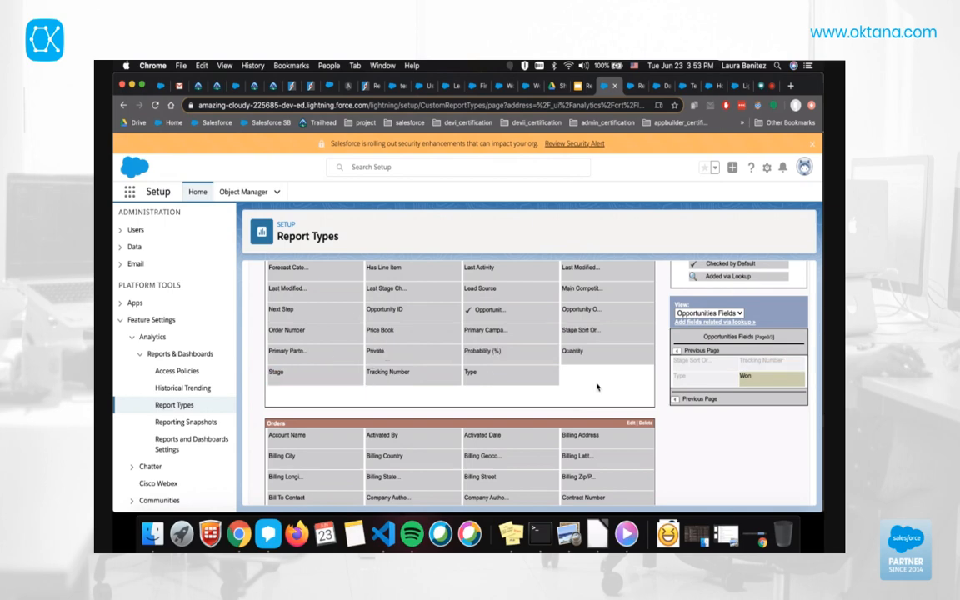
scroll(597, 387, "up", 3)
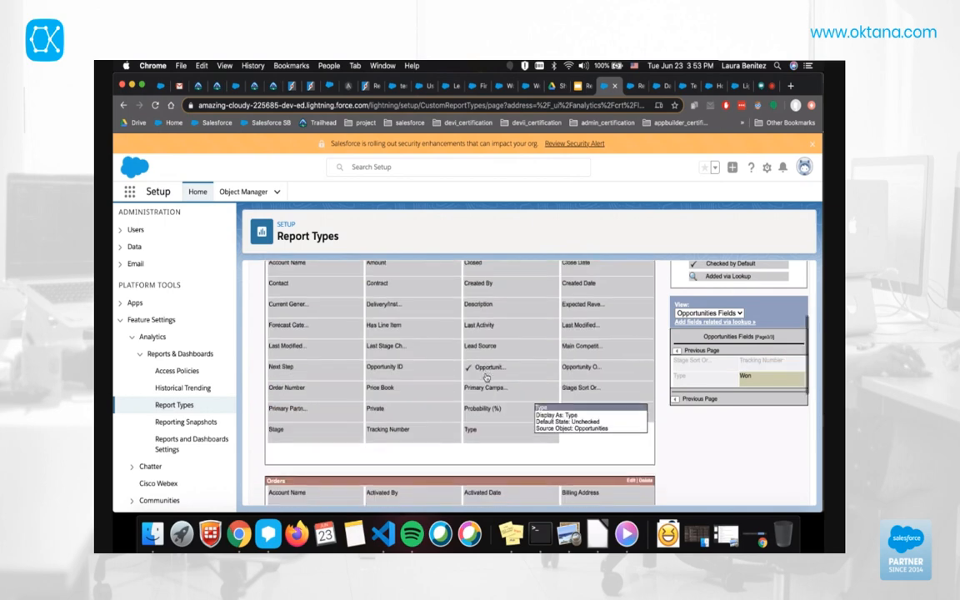
scroll(486, 377, "up", 2)
scroll(491, 291, "up", 3)
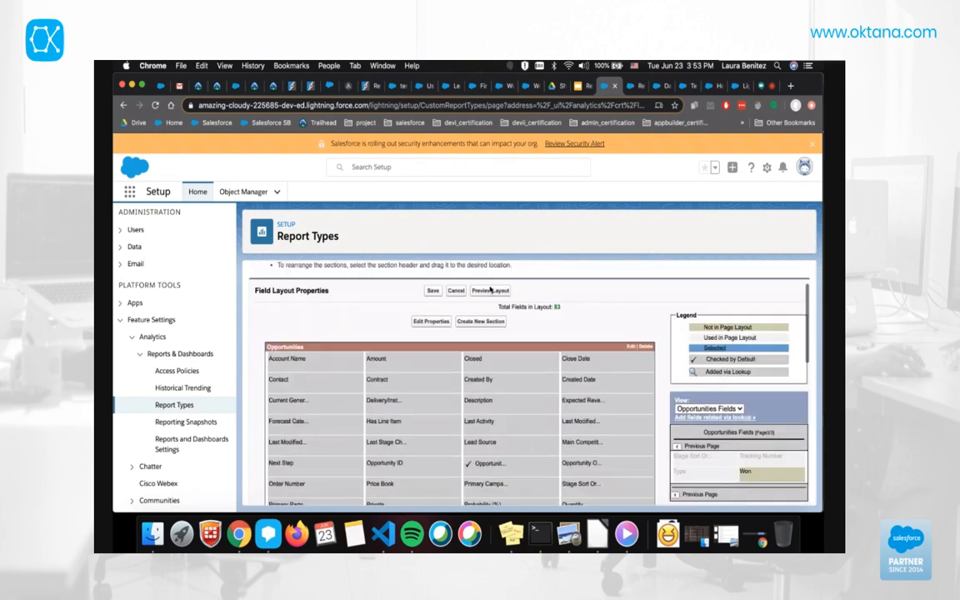
scroll(491, 289, "up", 2)
left_click(433, 326)
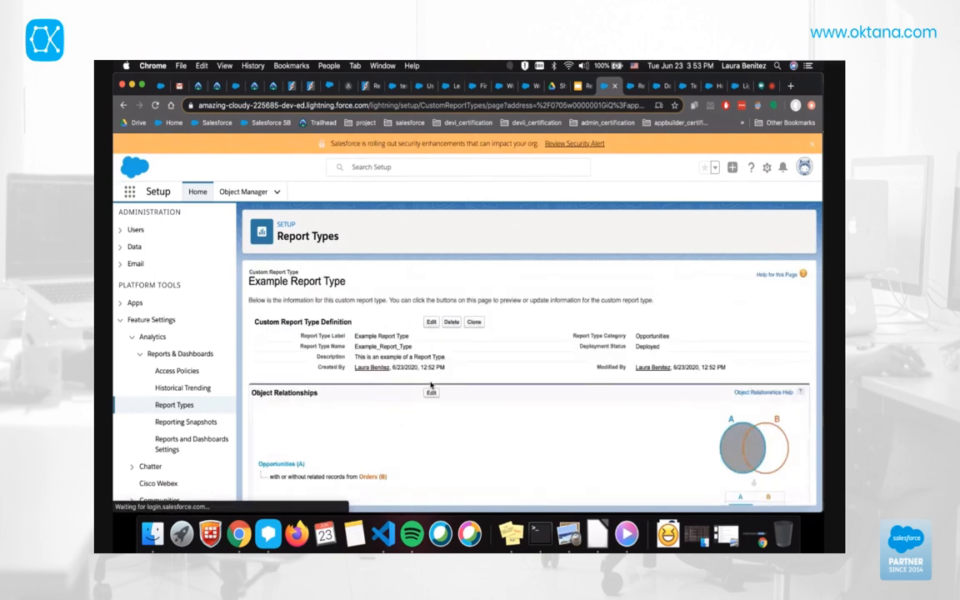
Show the list of all custom report types.
left_click(173, 405)
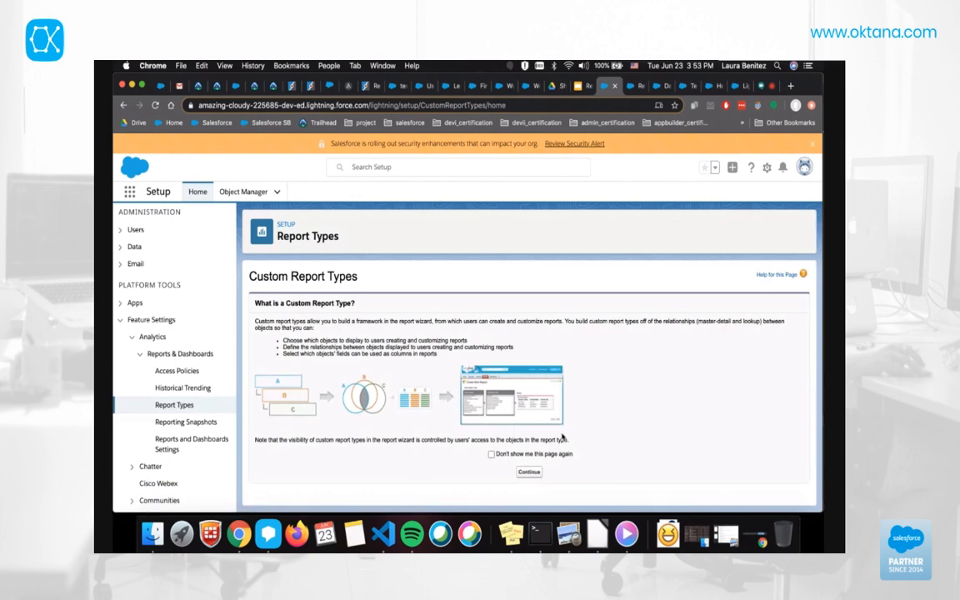
left_click(531, 473)
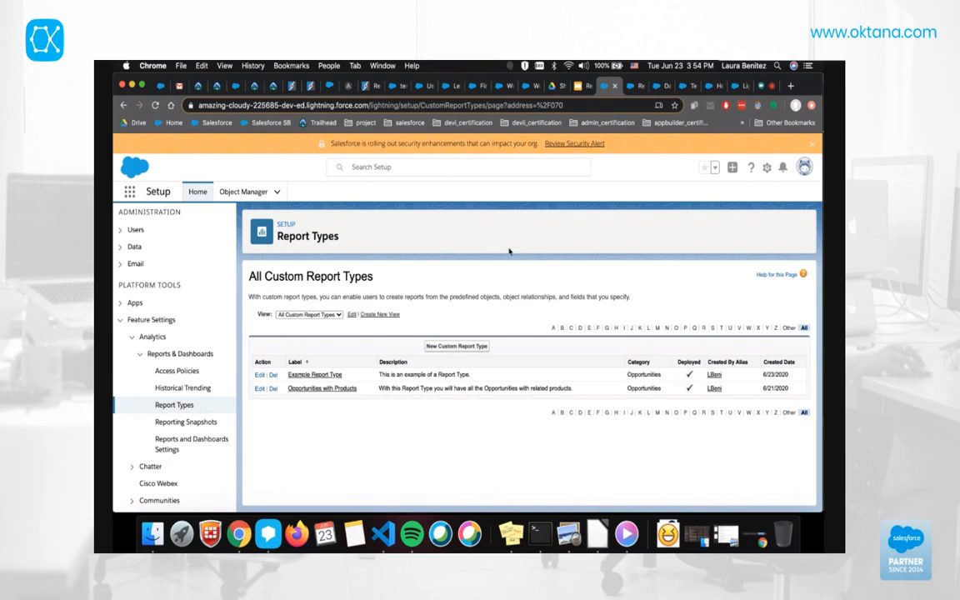
List all report folders in ExampleApp and look at the form for creating a folder without saving one.
left_click(634, 86)
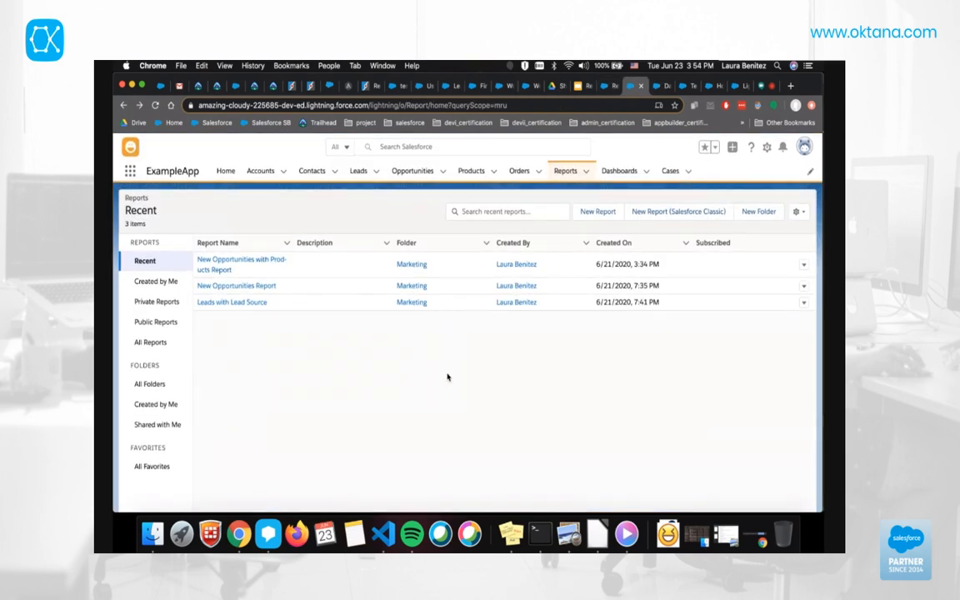
left_click(141, 262)
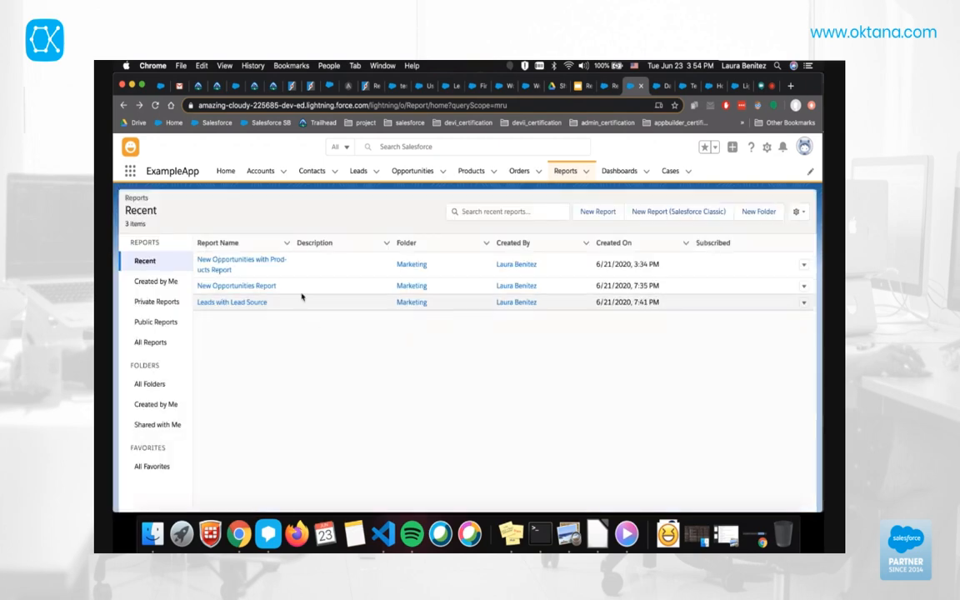
left_click(145, 384)
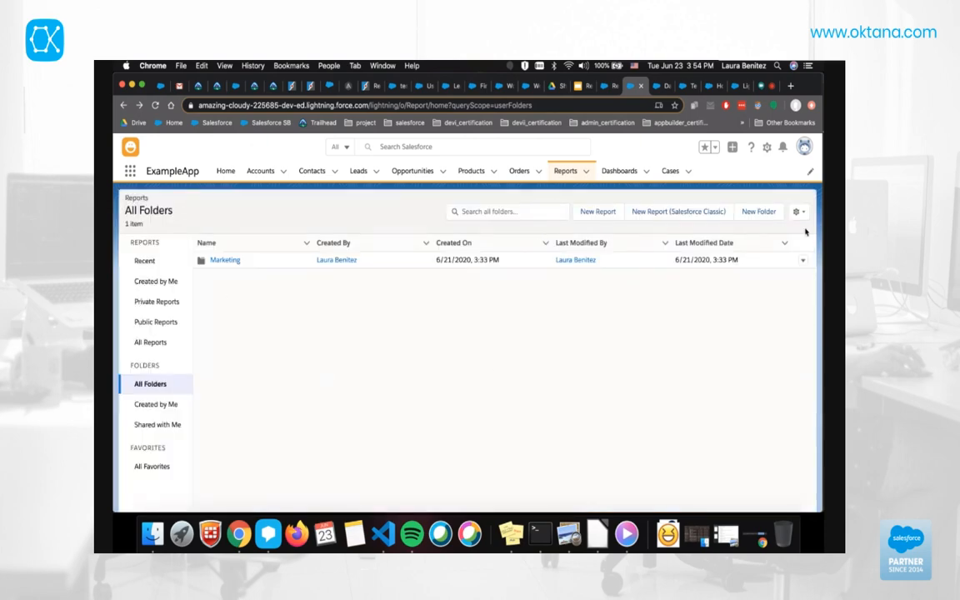
left_click(758, 213)
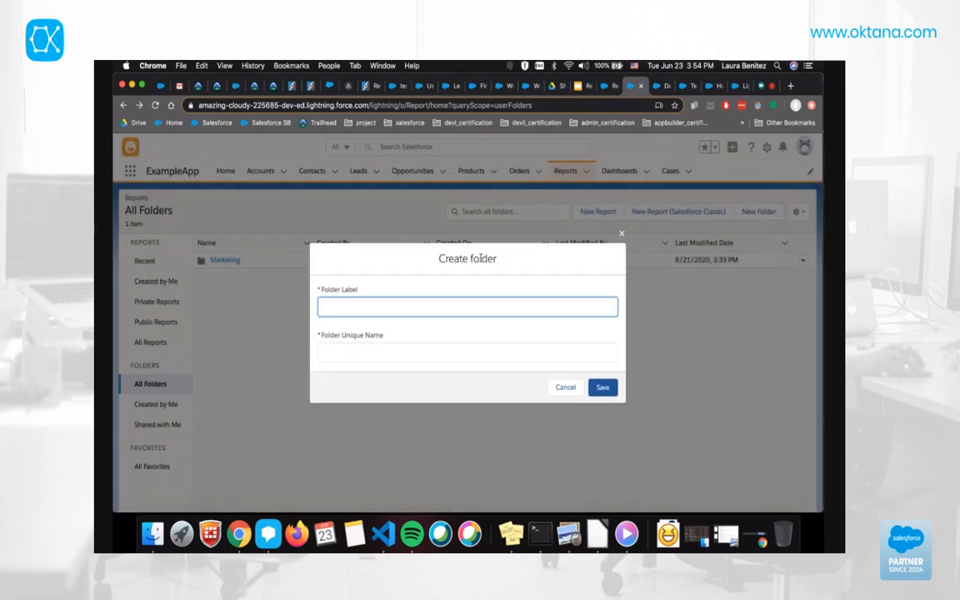
left_click(572, 388)
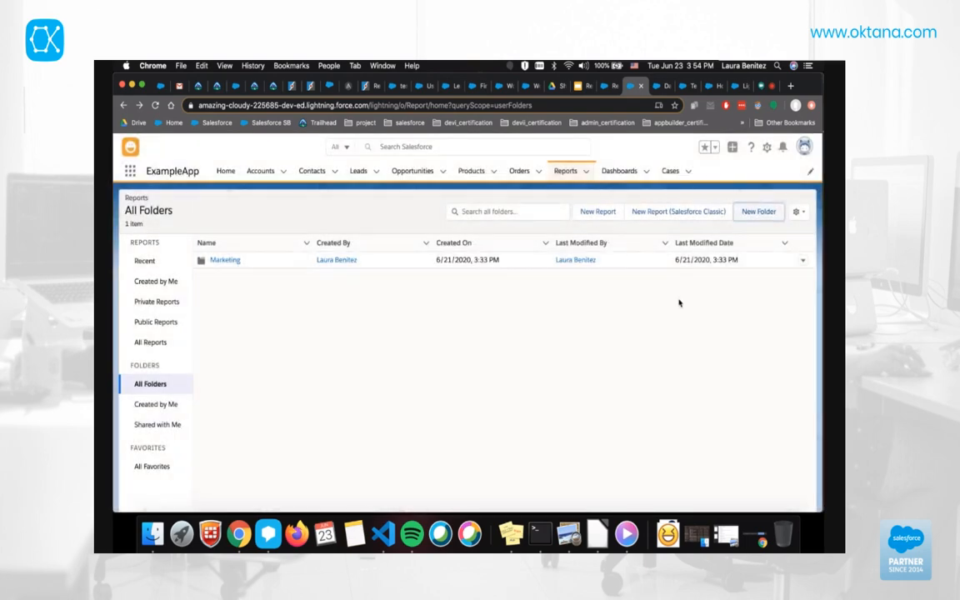
Open the sharing settings of the Marketing report folder and choose Roles as the type to share with.
left_click(803, 260)
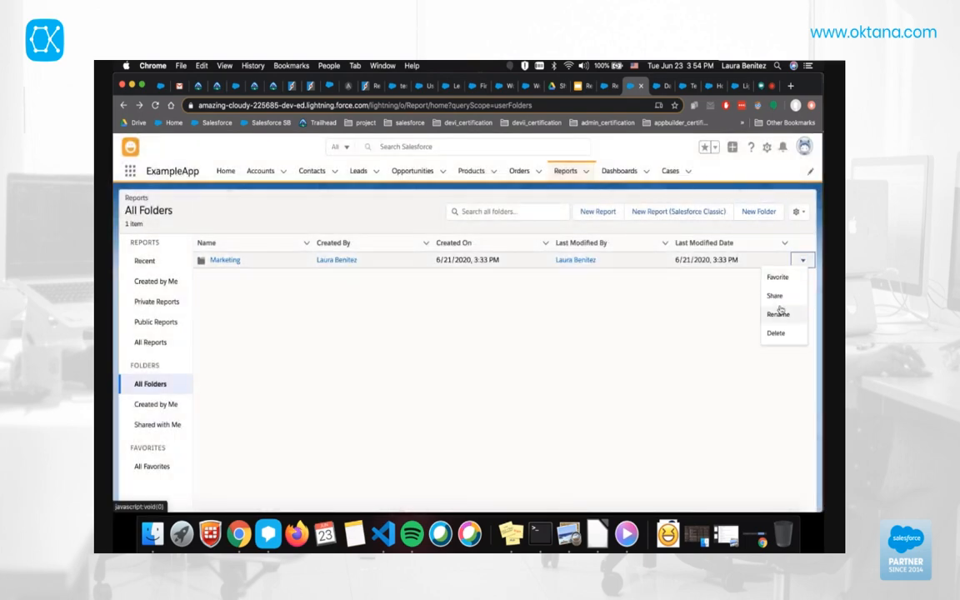
left_click(776, 295)
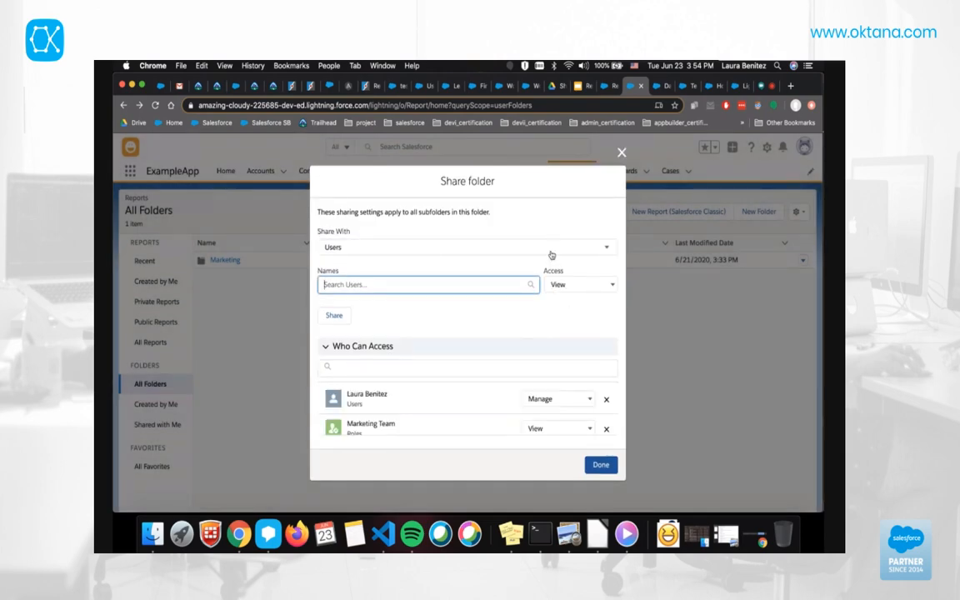
left_click(510, 249)
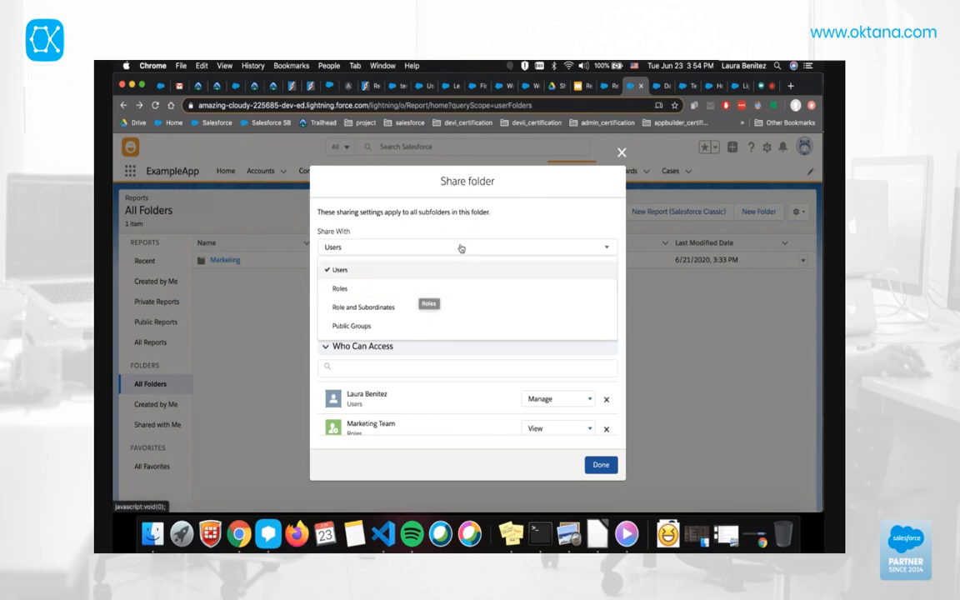
left_click(433, 277)
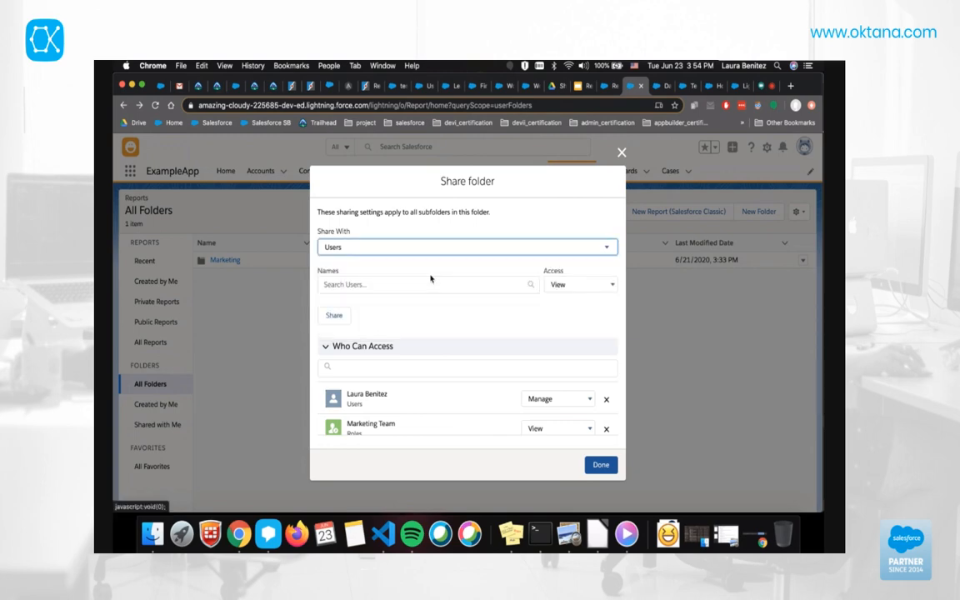
left_click(423, 251)
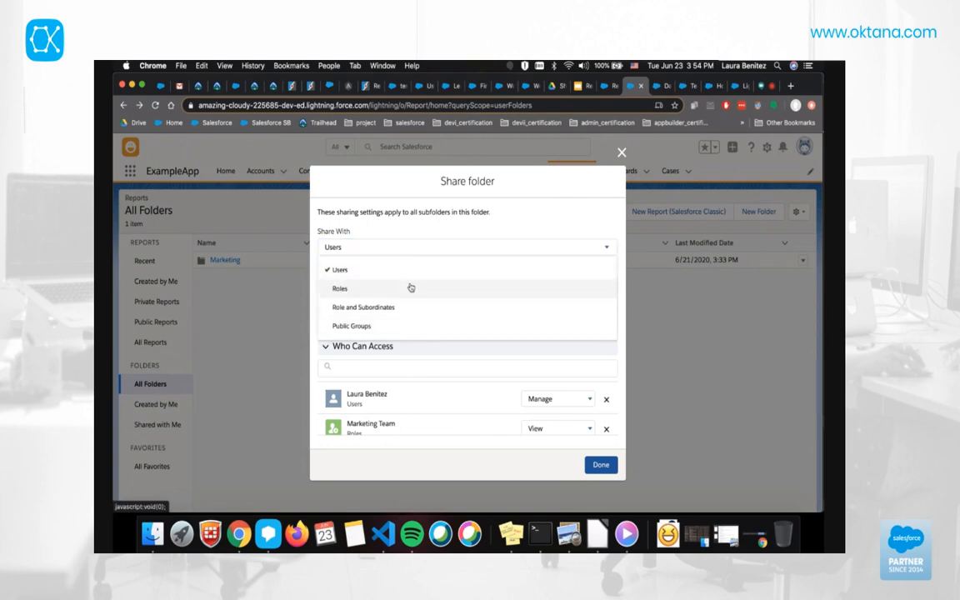
left_click(365, 289)
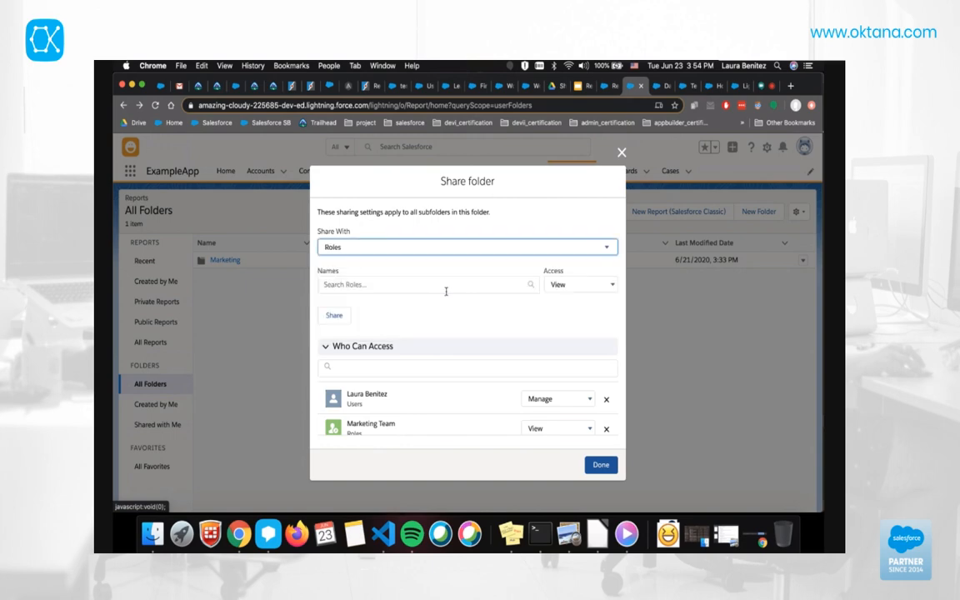
Share the Marketing folder with the VP, Marketing role using View access and check the access list.
left_click(392, 286)
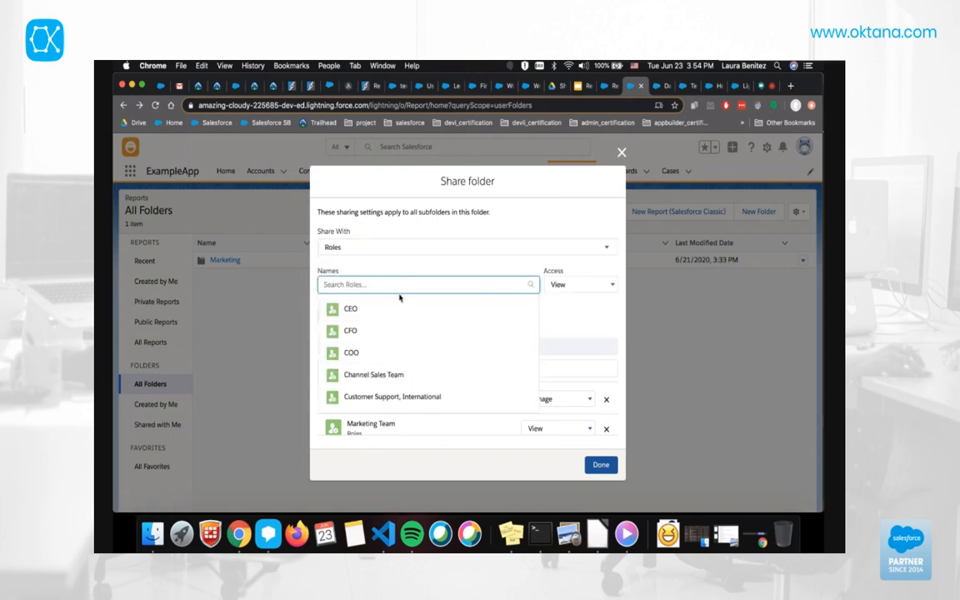
type("market")
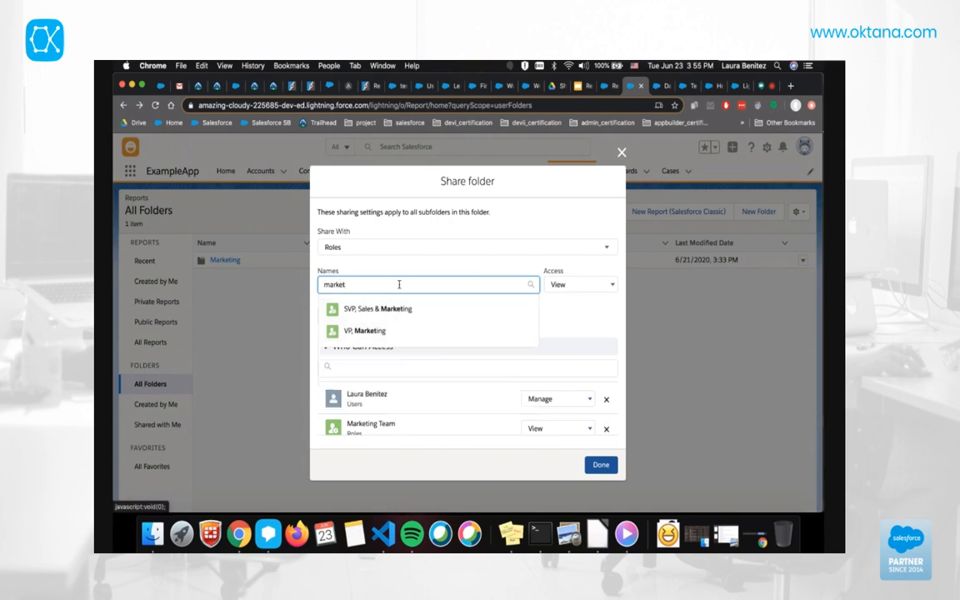
left_click(374, 332)
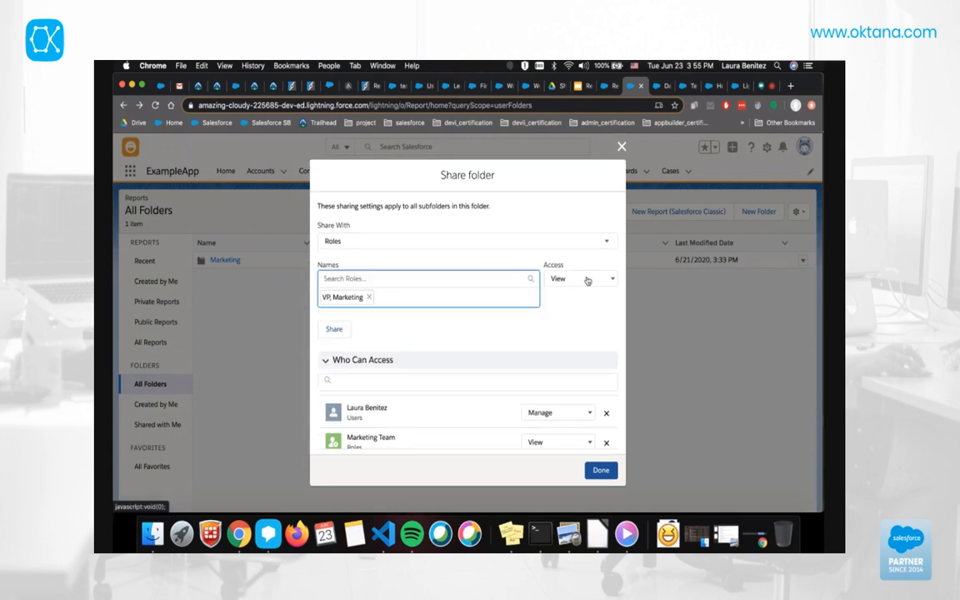
left_click(586, 281)
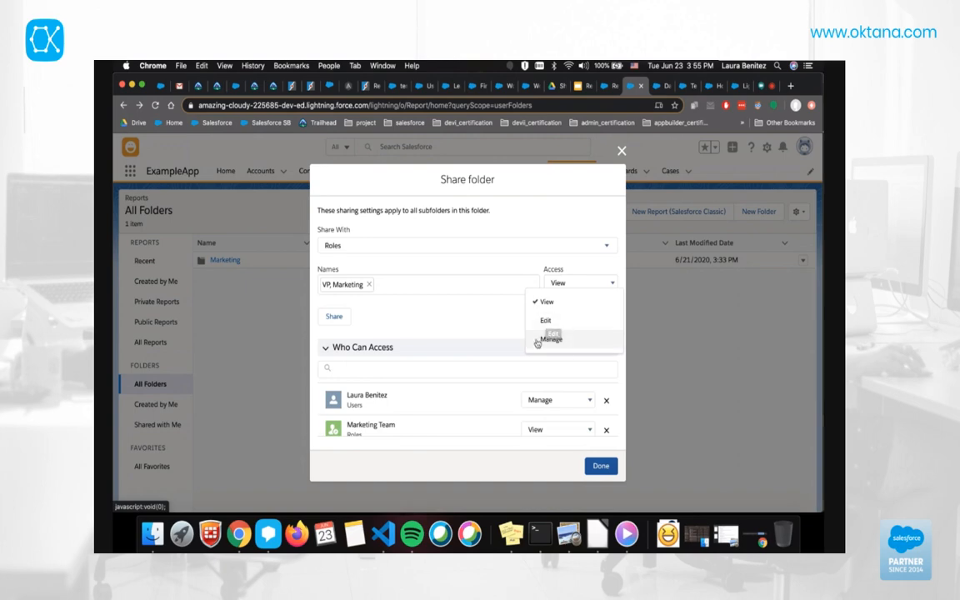
left_click(547, 298)
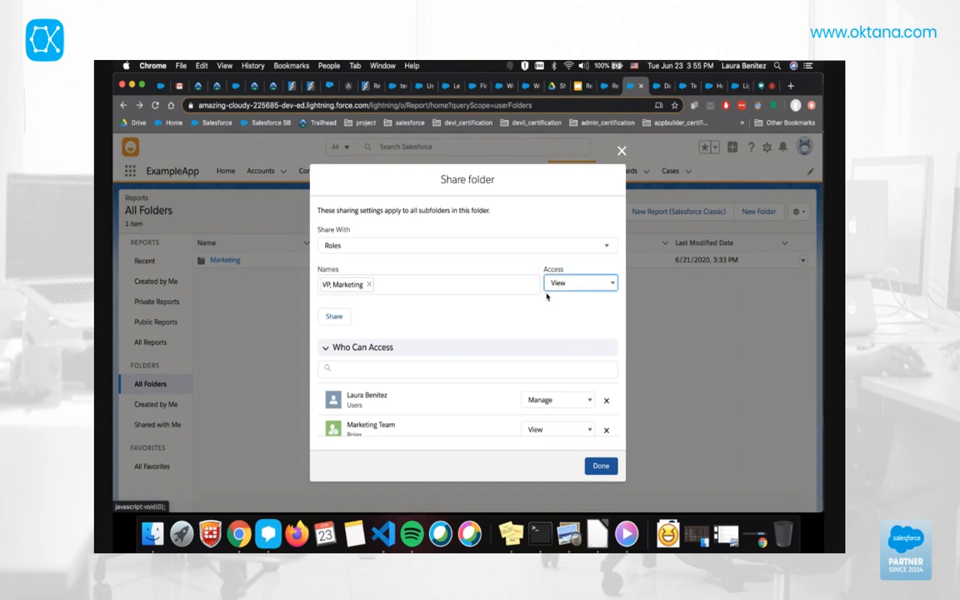
left_click(342, 320)
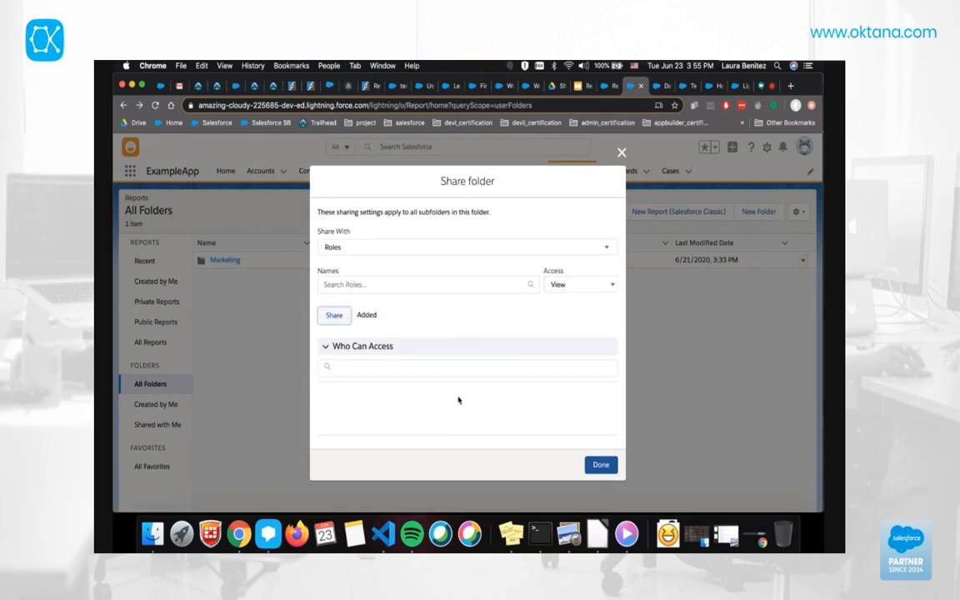
scroll(444, 425, "down", 1)
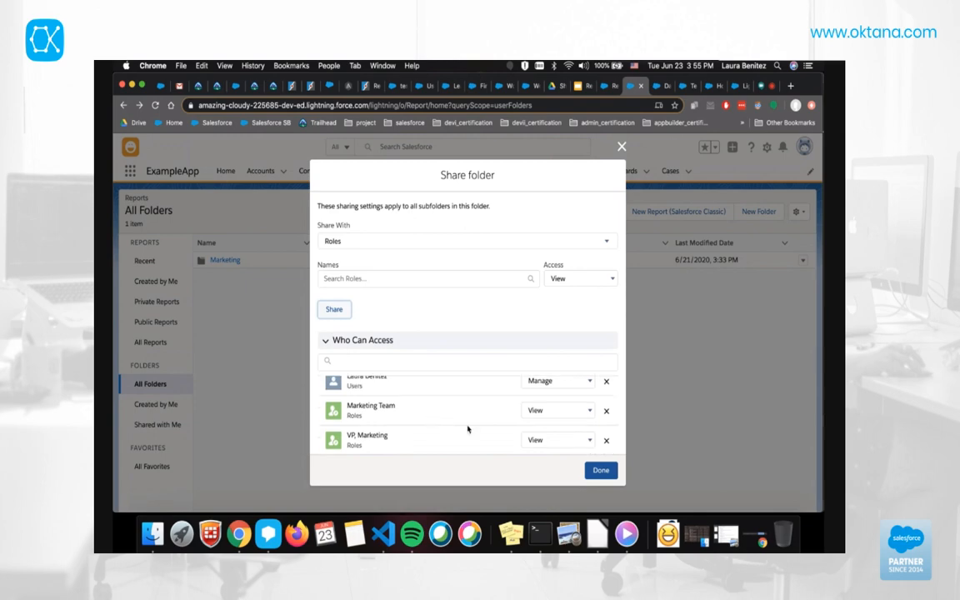
Review the access levels in the Marketing folder's sharing list and finish the sharing settings.
scroll(488, 441, "up", 1)
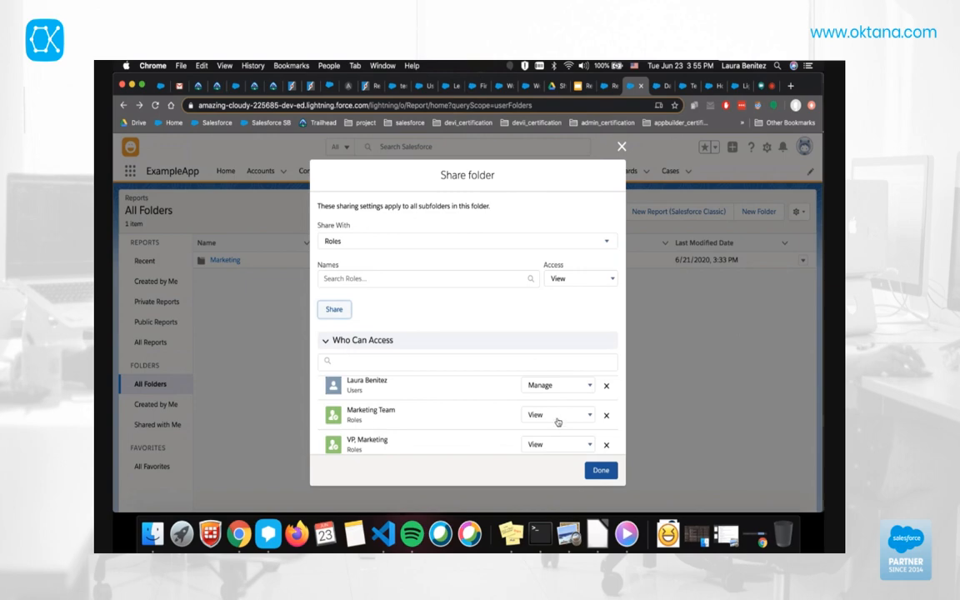
scroll(489, 415, "up", 1)
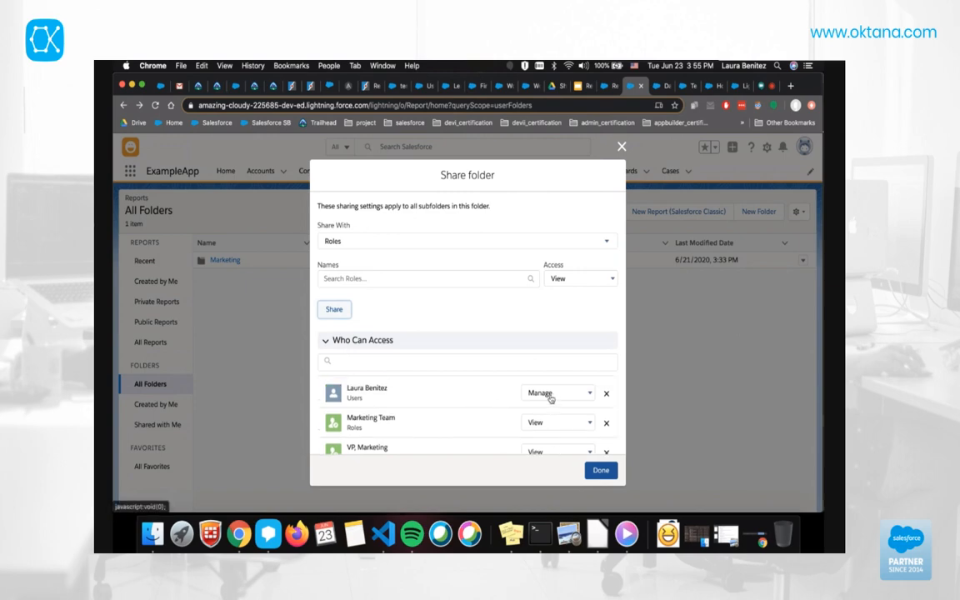
left_click(599, 470)
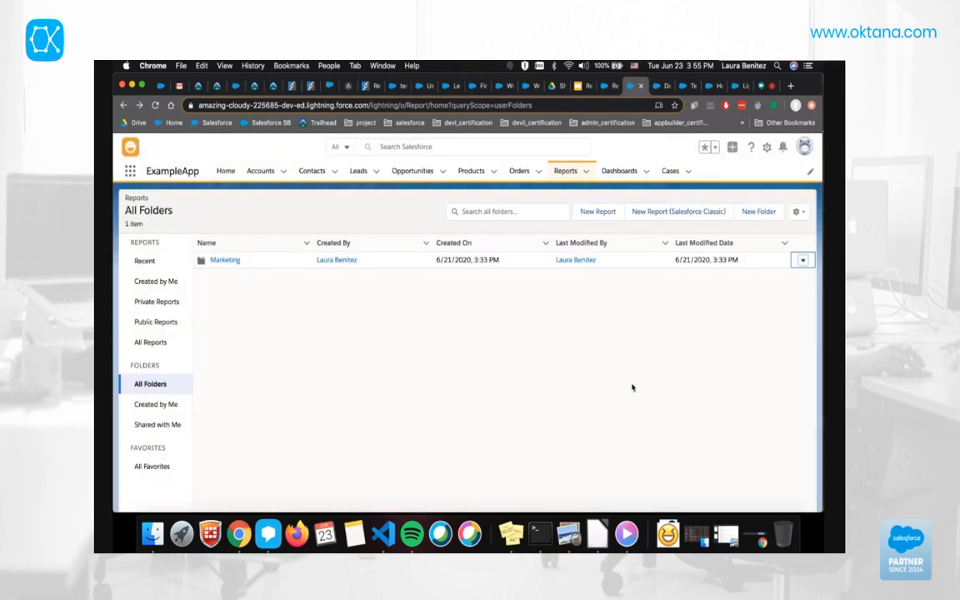
List all dashboard folders, and open the New Opportunities with Products Report from the recent reports.
left_click(622, 174)
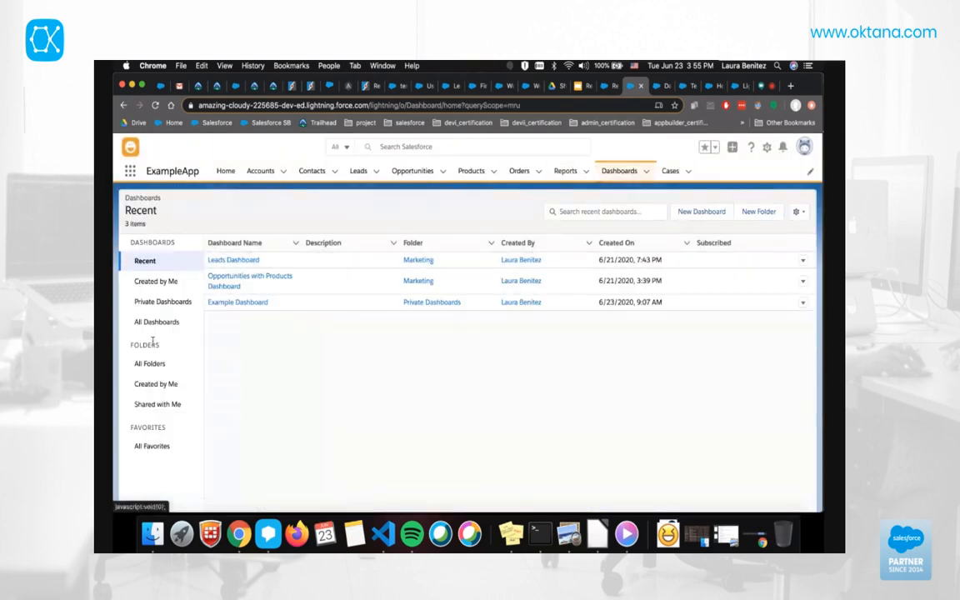
left_click(151, 367)
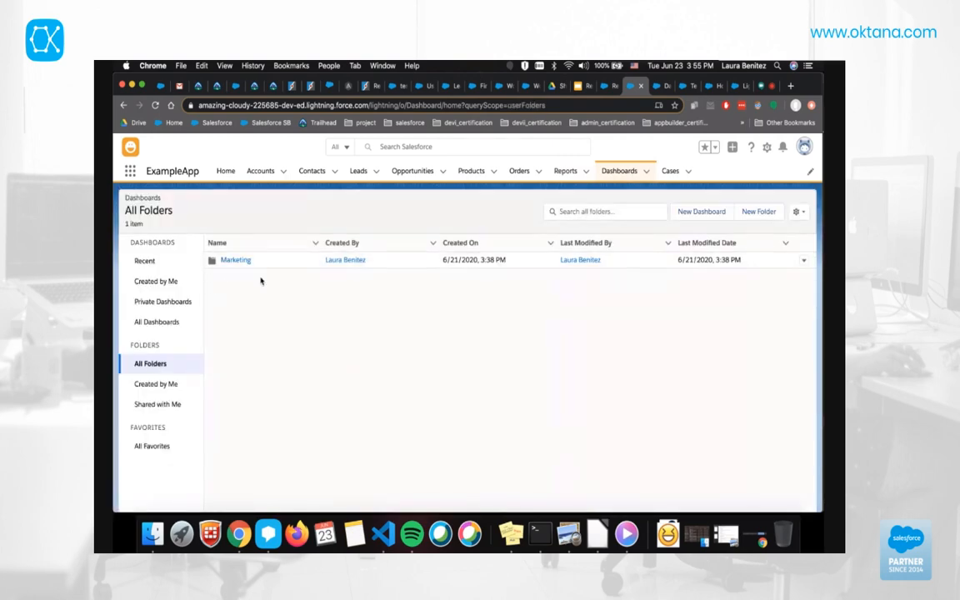
left_click(566, 171)
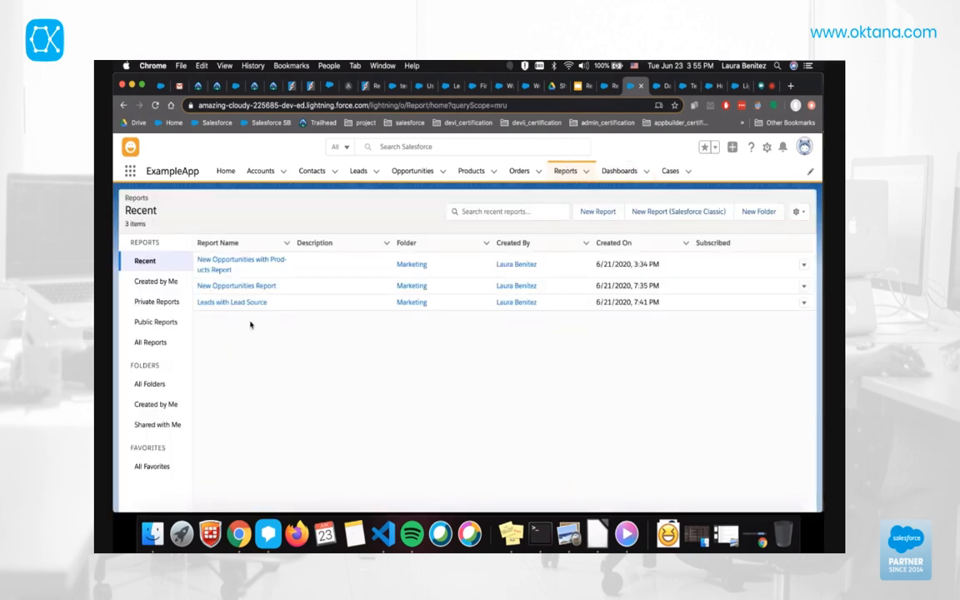
left_click(213, 263)
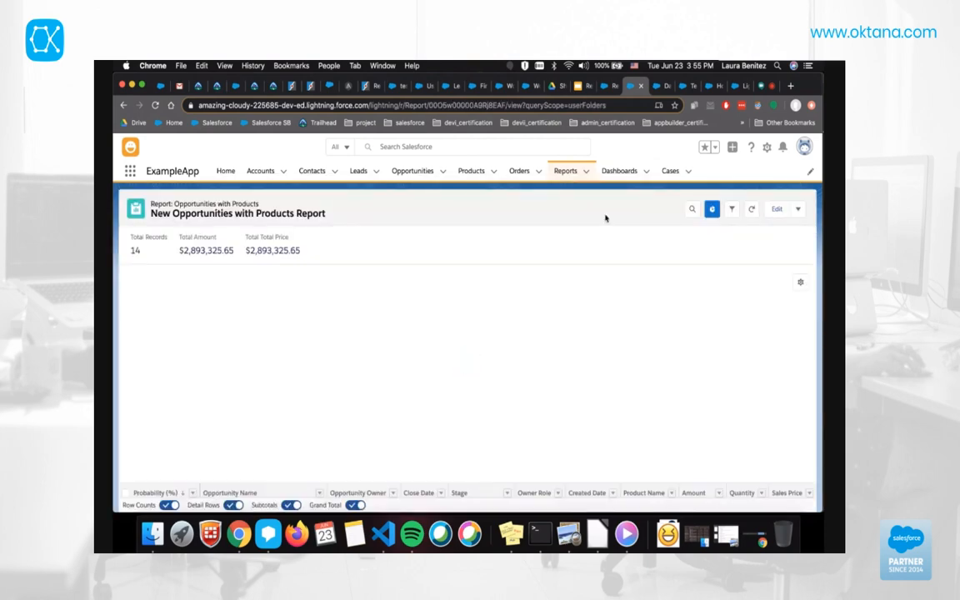
Start a new report and look through the Opportunities report types for Example Report Type.
left_click(566, 172)
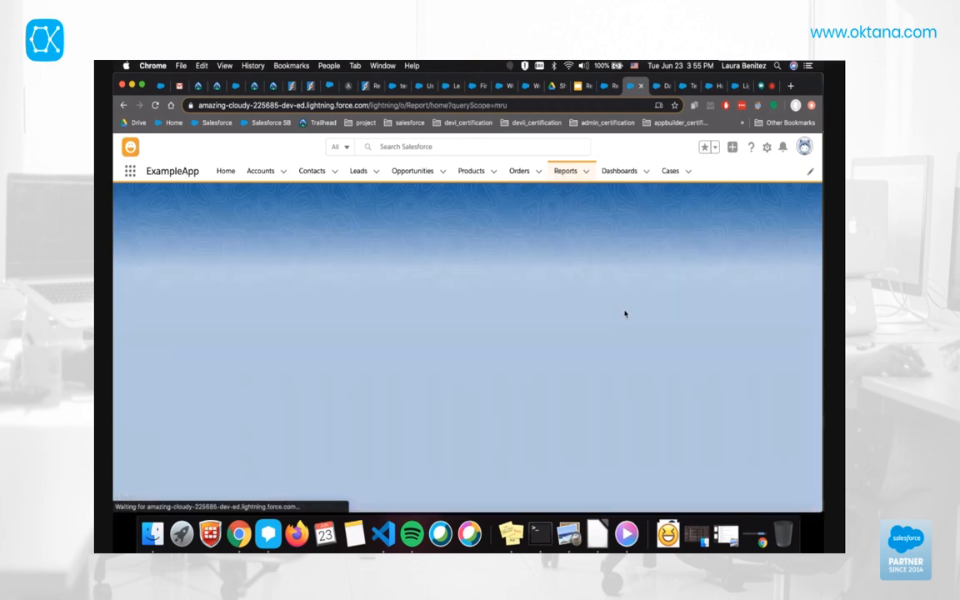
left_click(598, 212)
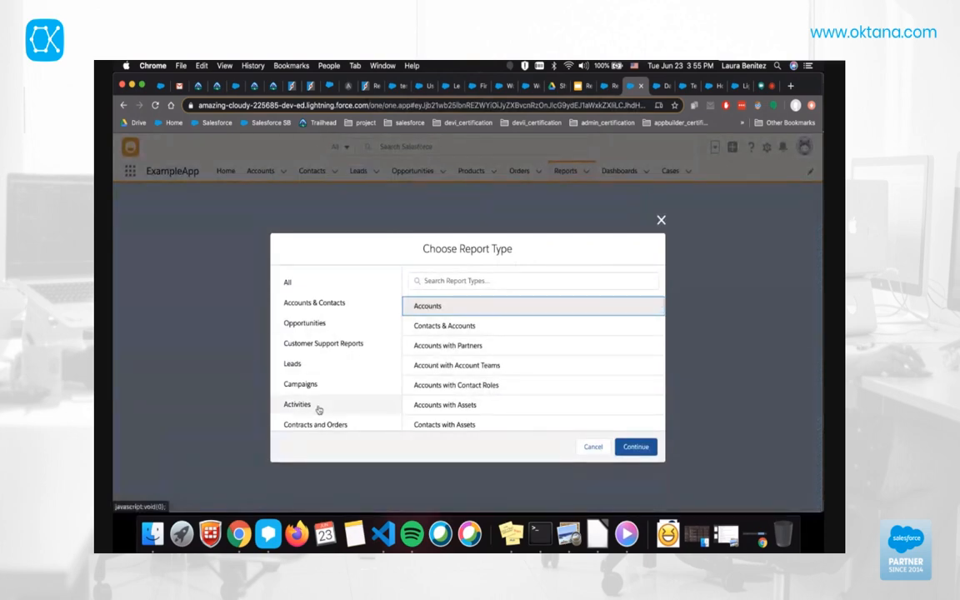
left_click(306, 324)
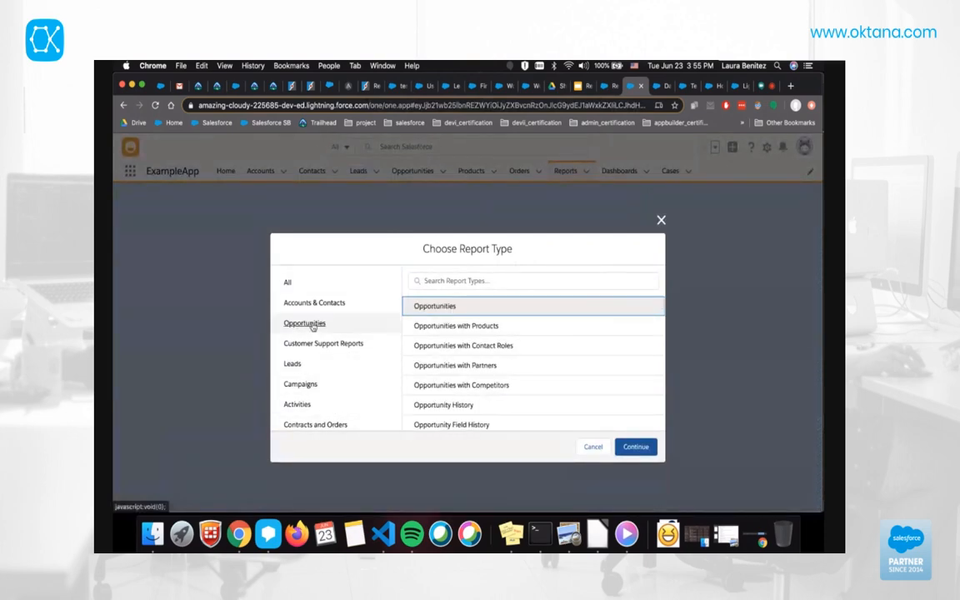
scroll(544, 414, "down", 3)
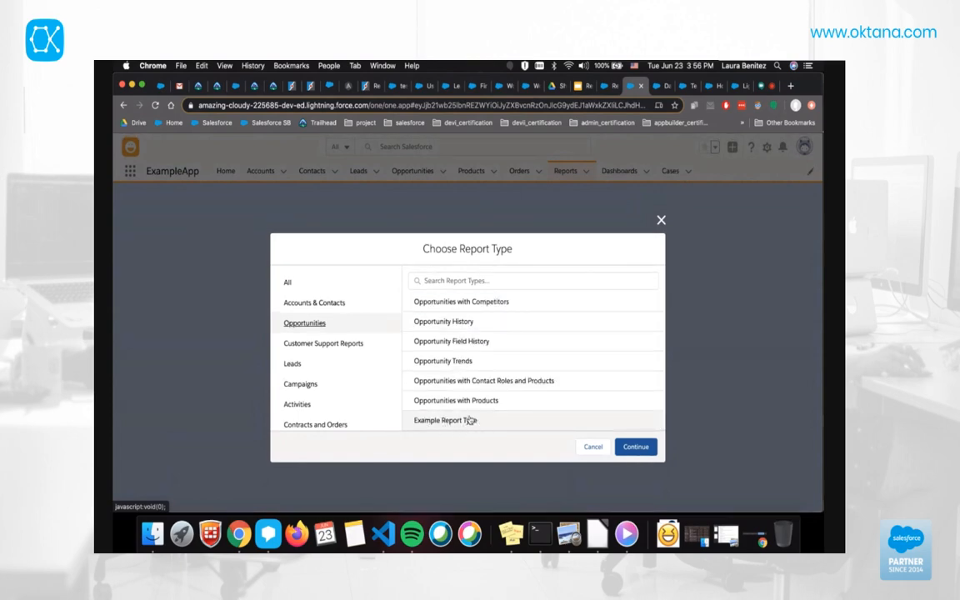
scroll(495, 349, "up", 3)
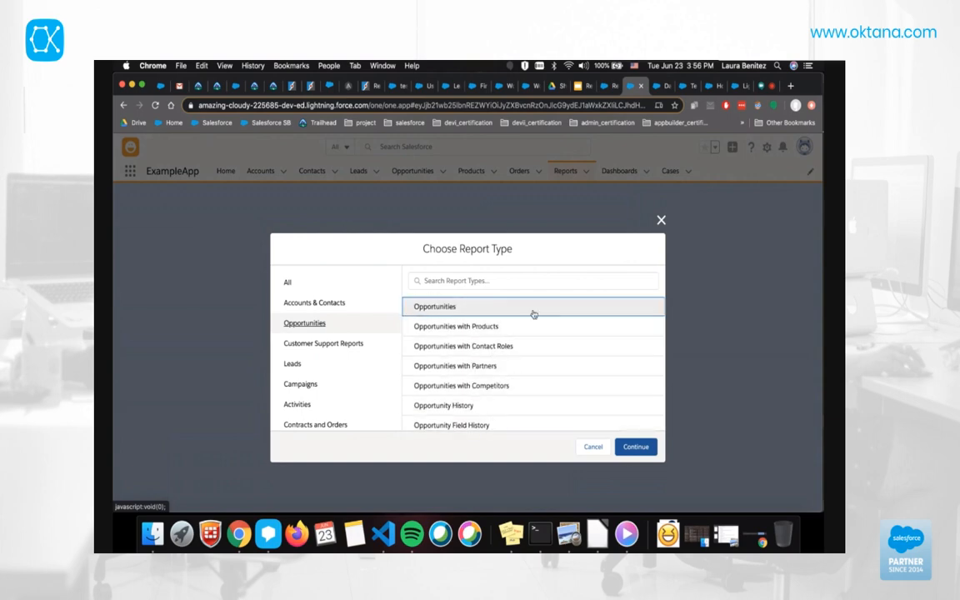
Browse all report types and start the new report with the Accounts type.
left_click(322, 281)
scroll(538, 385, "down", 10)
scroll(536, 390, "up", 15)
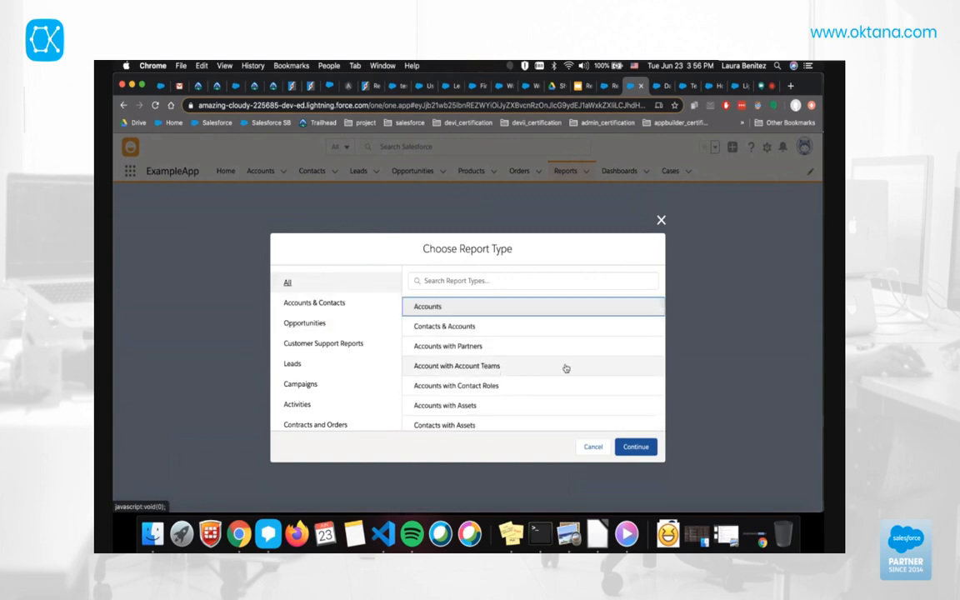
scroll(521, 397, "down", 5)
scroll(521, 396, "up", 5)
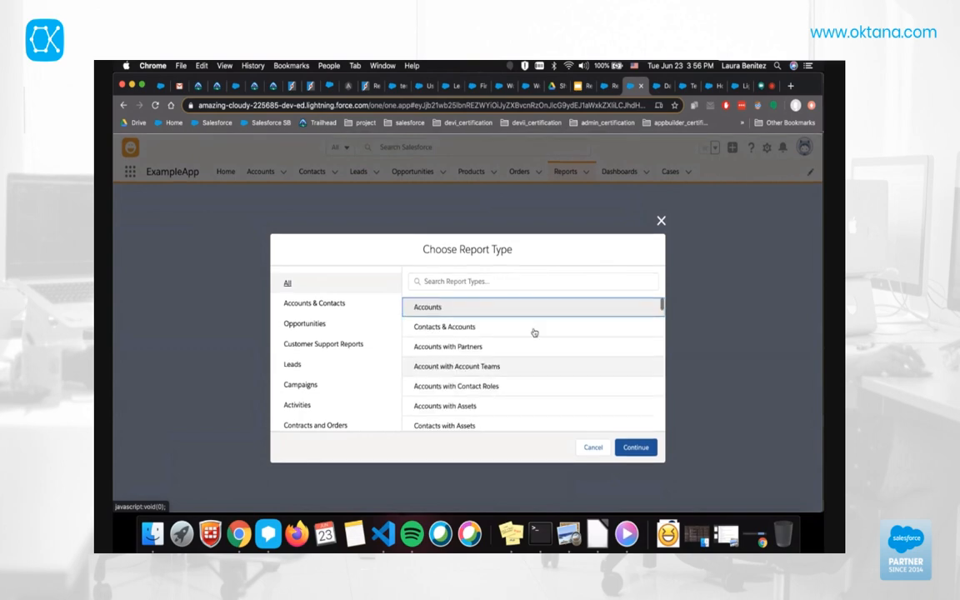
left_click(636, 448)
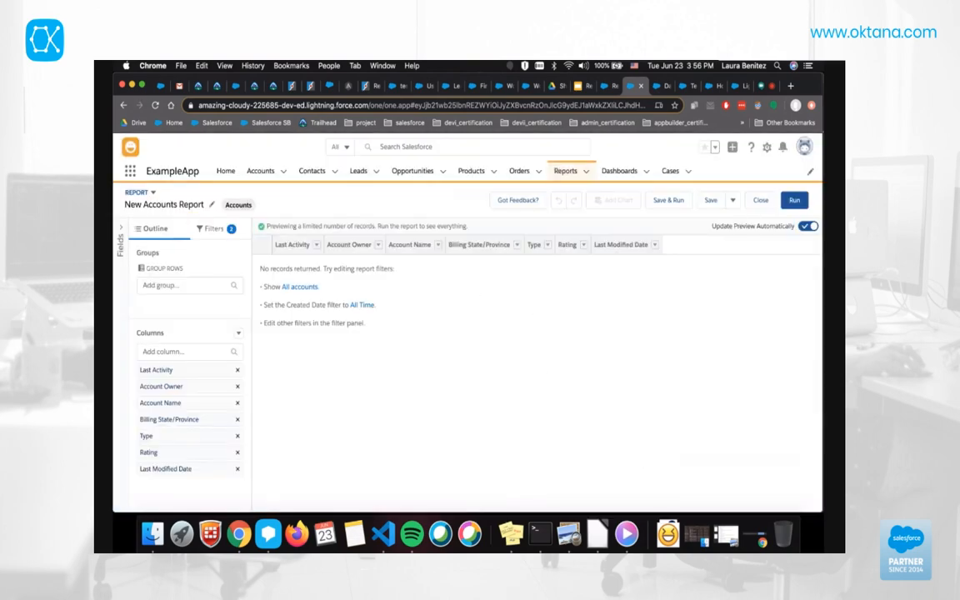
Expand the available fields, group the new accounts report's rows by Type, and discard the unsaved report.
left_click(120, 227)
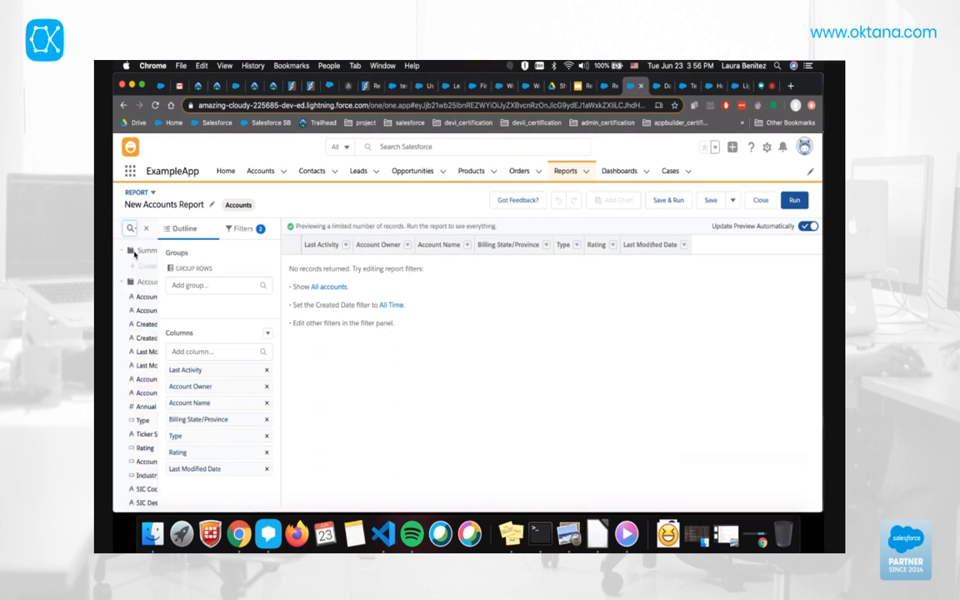
scroll(144, 412, "down", 3)
scroll(144, 412, "up", 8)
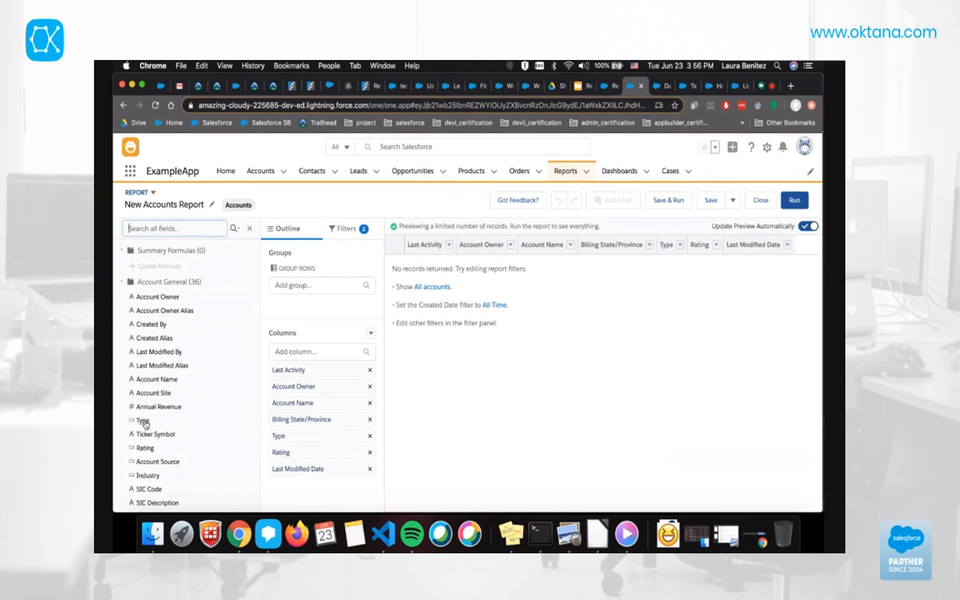
left_click(144, 422)
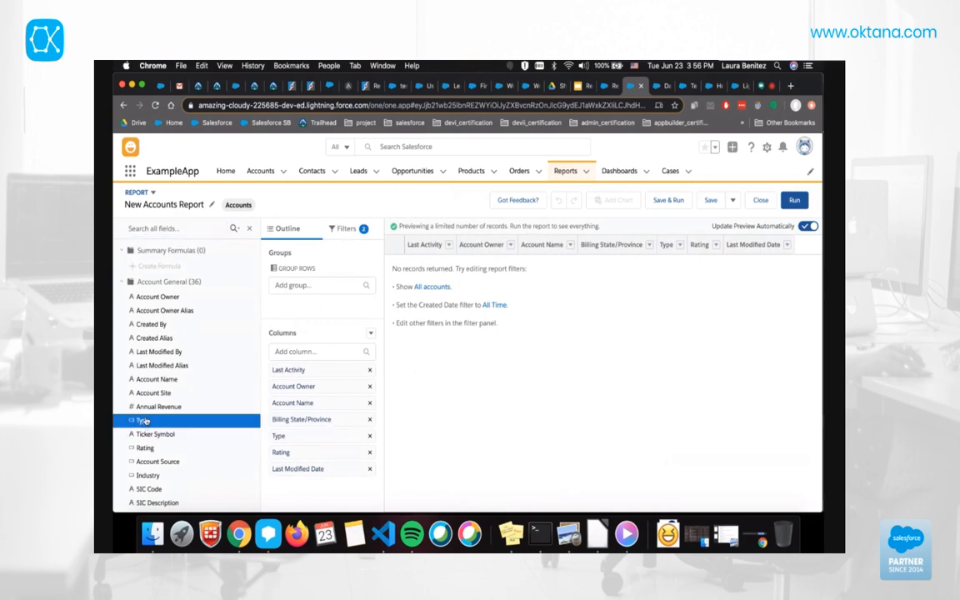
left_click_drag(144, 421, 324, 313)
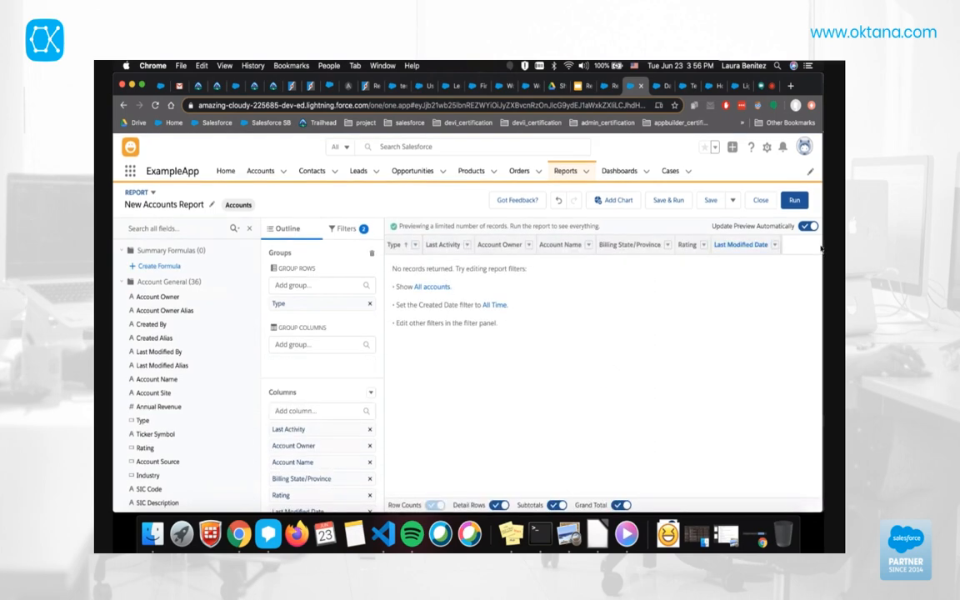
left_click(575, 174)
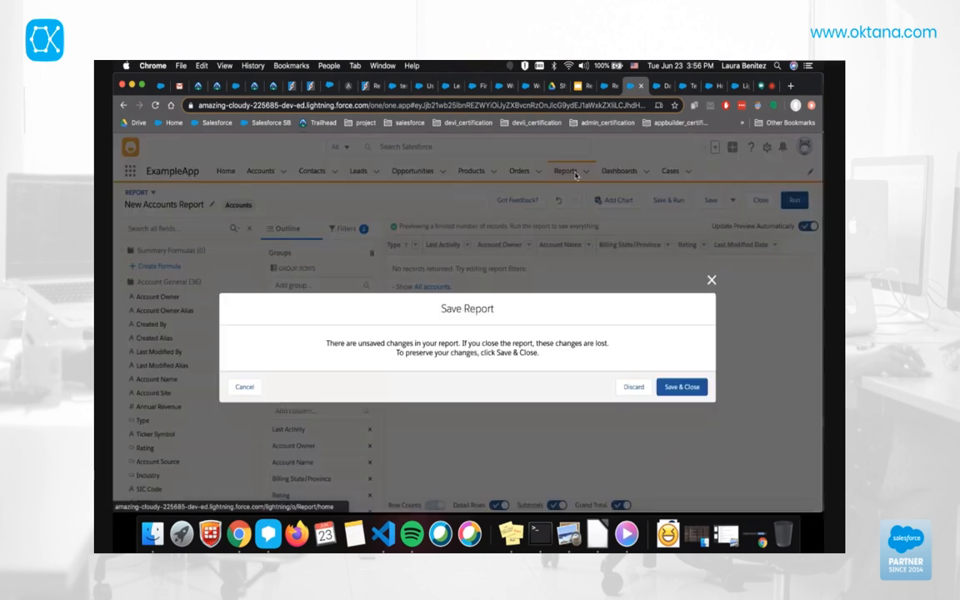
left_click(637, 387)
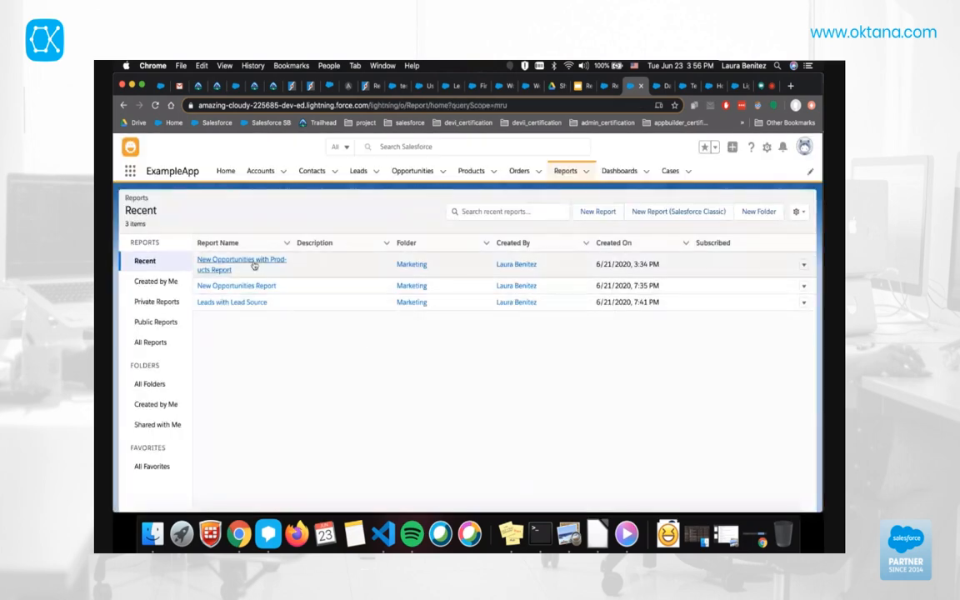
Open the New Opportunities with Products Report and review its chart and detail rows.
left_click(259, 266)
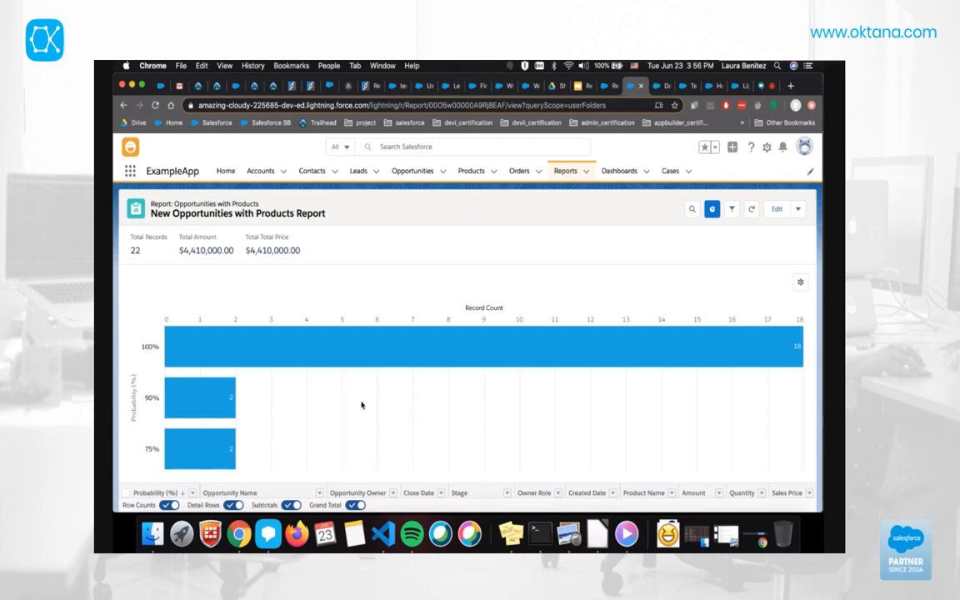
scroll(361, 405, "down", 10)
scroll(361, 405, "up", 5)
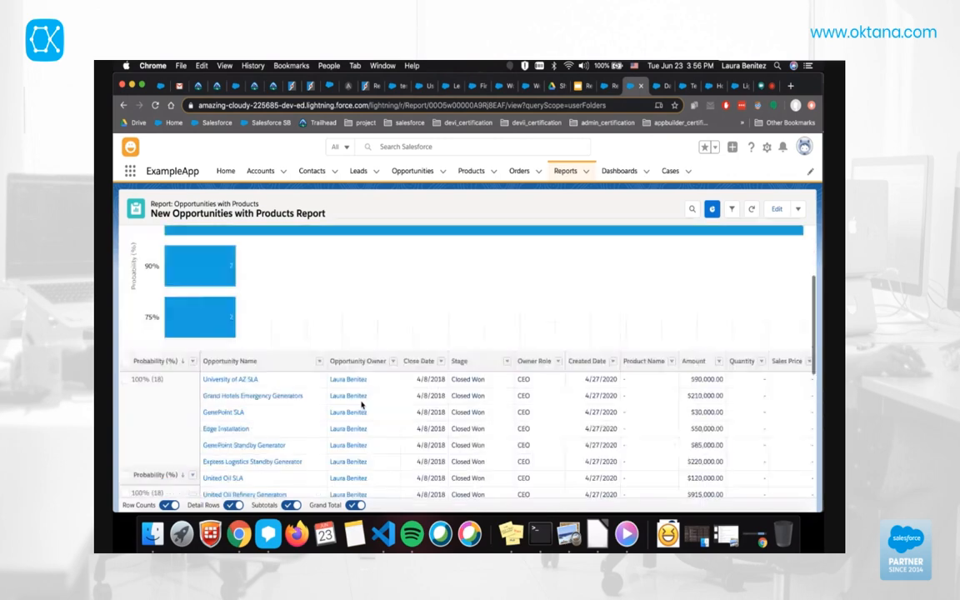
scroll(361, 405, "up", 5)
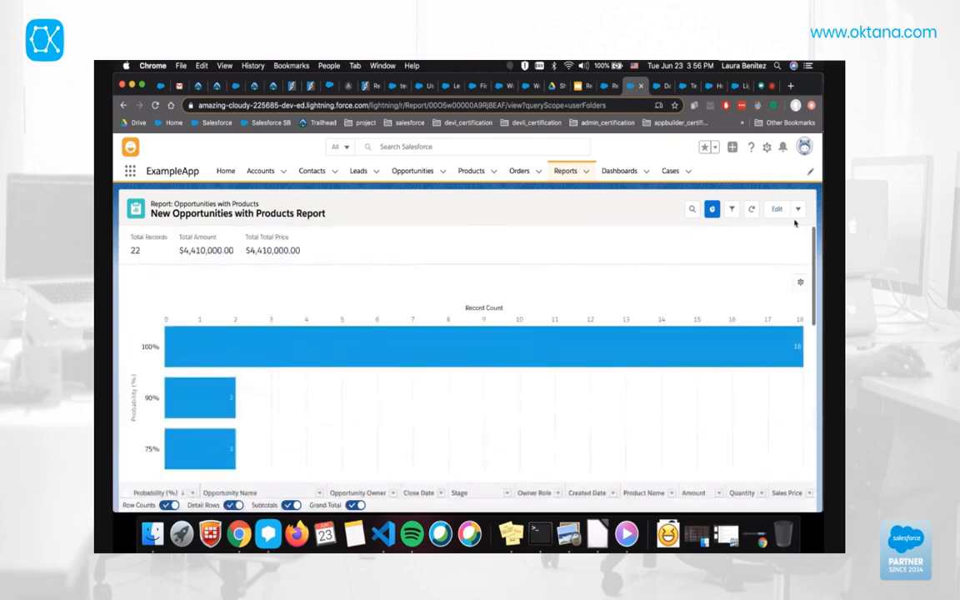
Open the New Opportunities with Products Report for editing and look through its available opportunity fields.
left_click(777, 212)
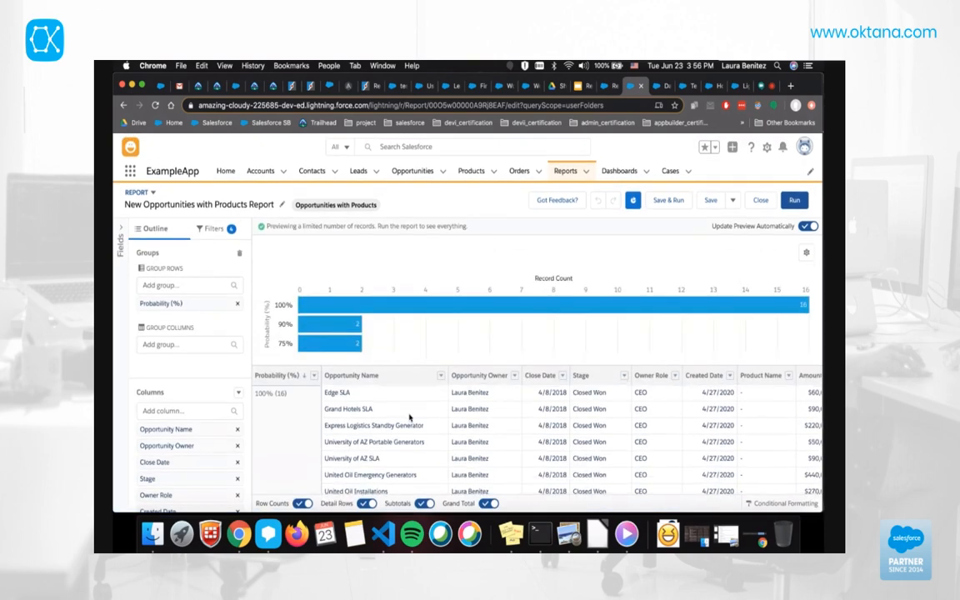
scroll(409, 418, "down", 2)
scroll(372, 438, "up", 3)
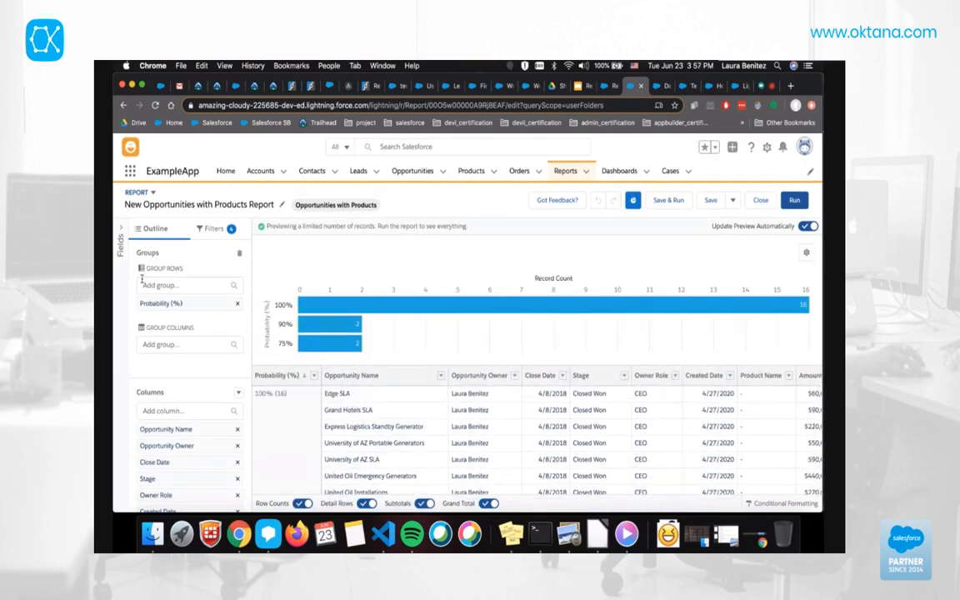
left_click(119, 237)
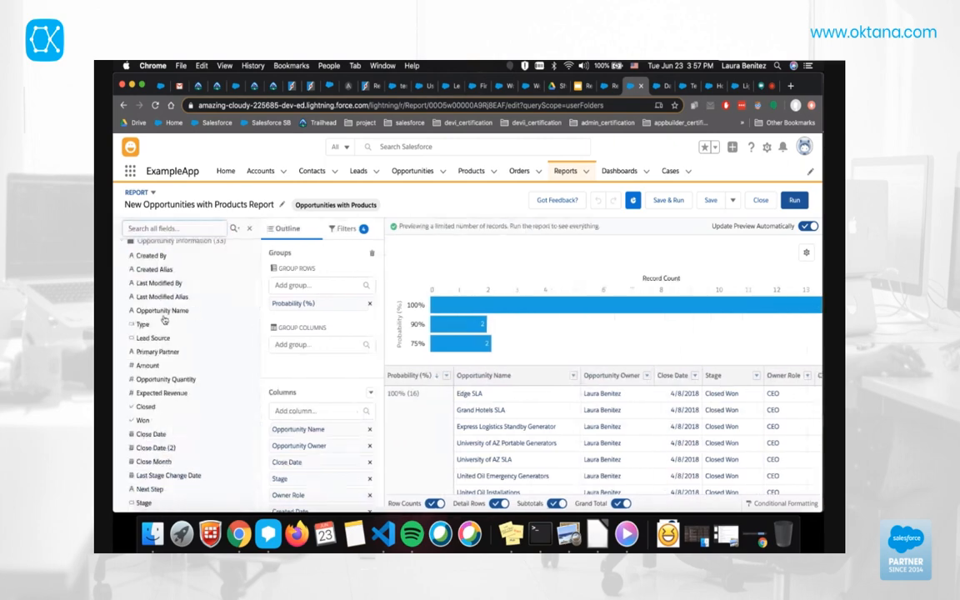
scroll(164, 320, "down", 2)
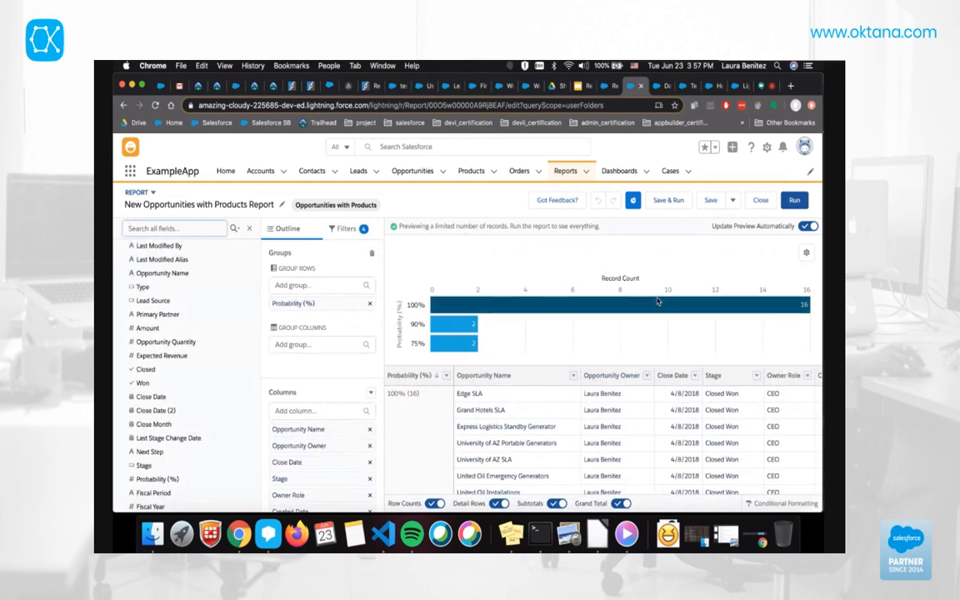
Examine how the preview rows are grouped by Probability (%), including the subtotals and grand total.
scroll(539, 461, "down", 1)
scroll(533, 458, "up", 1)
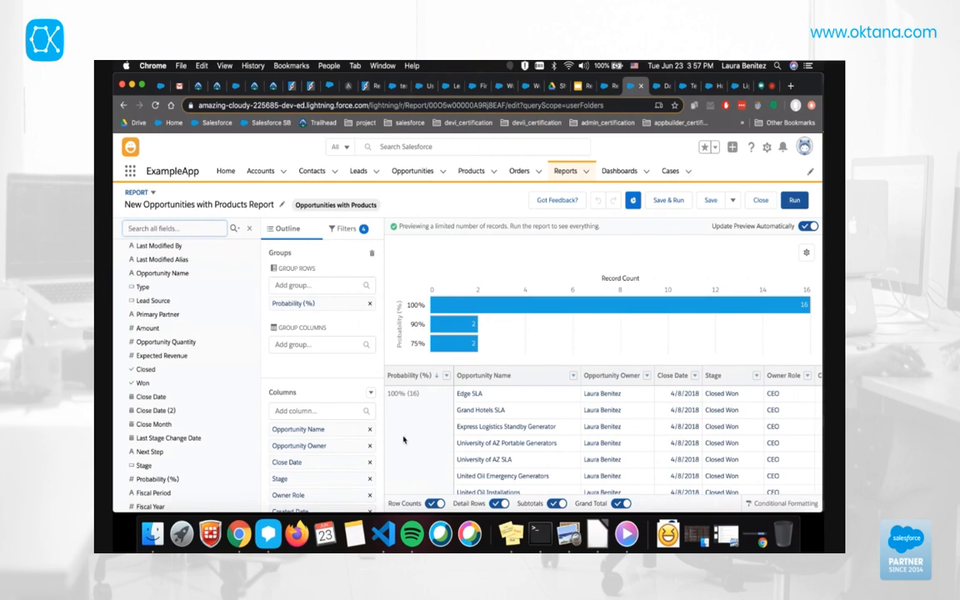
scroll(401, 449, "down", 6)
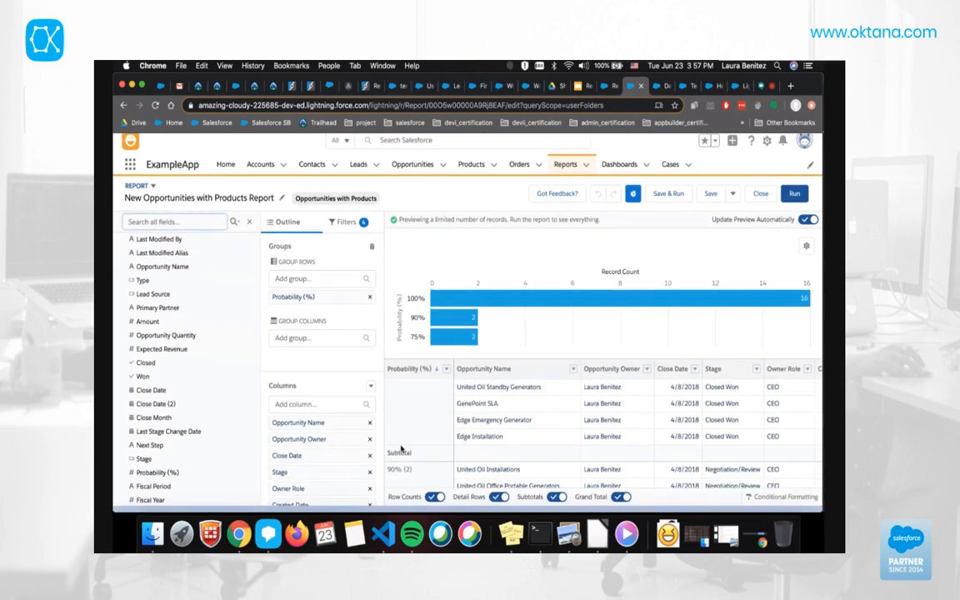
scroll(401, 449, "up", 6)
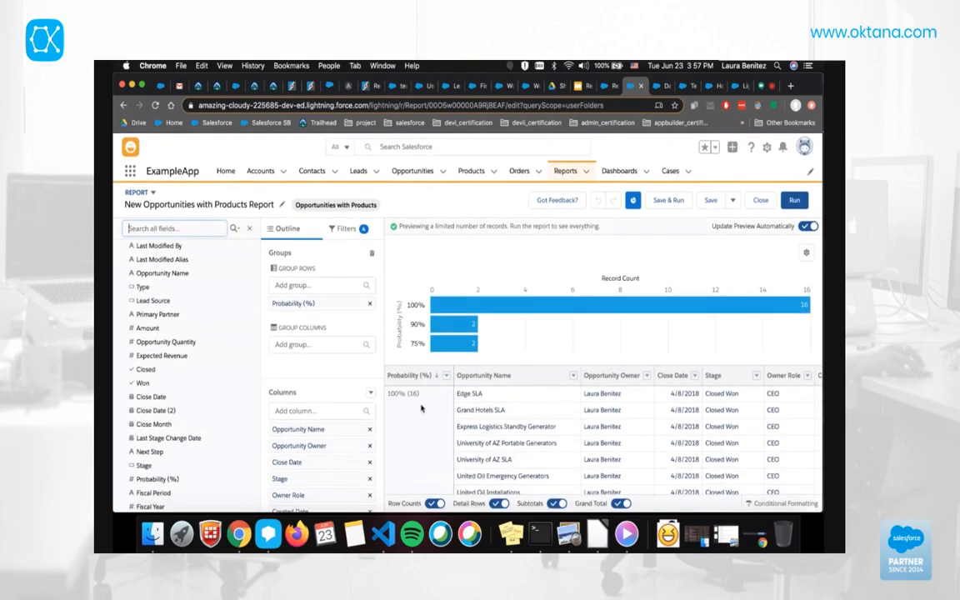
scroll(414, 408, "down", 6)
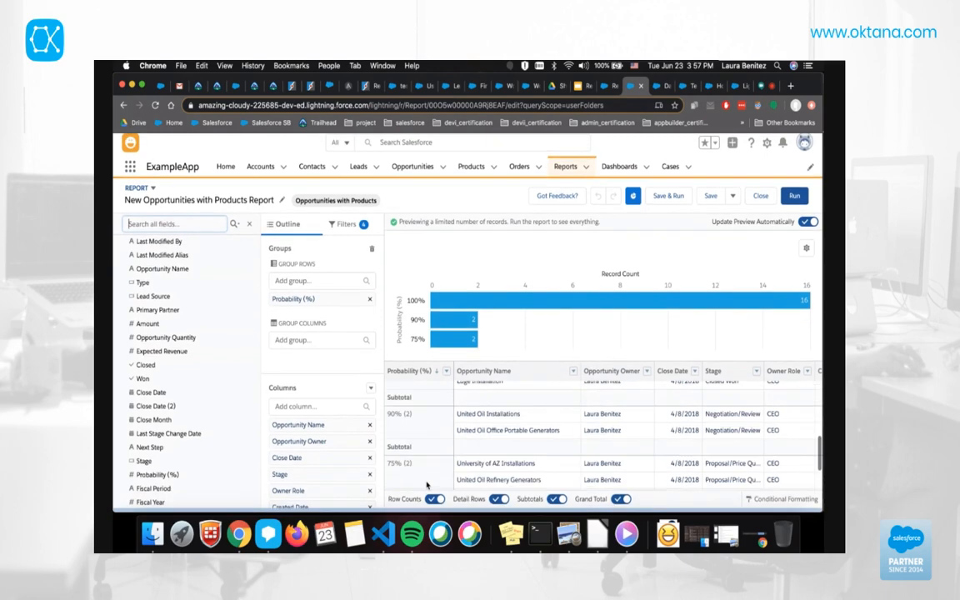
scroll(411, 419, "up", 6)
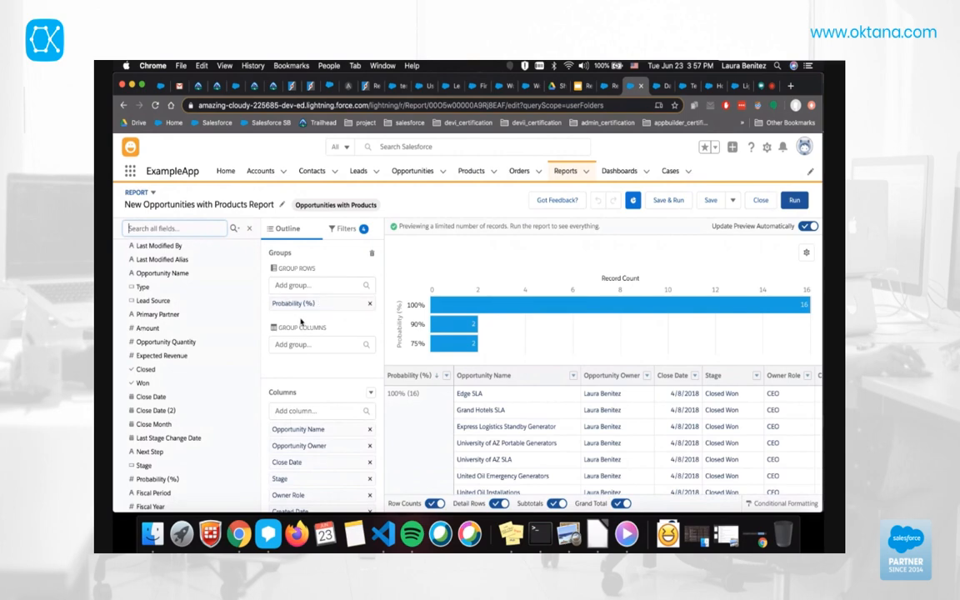
scroll(472, 453, "down", 10)
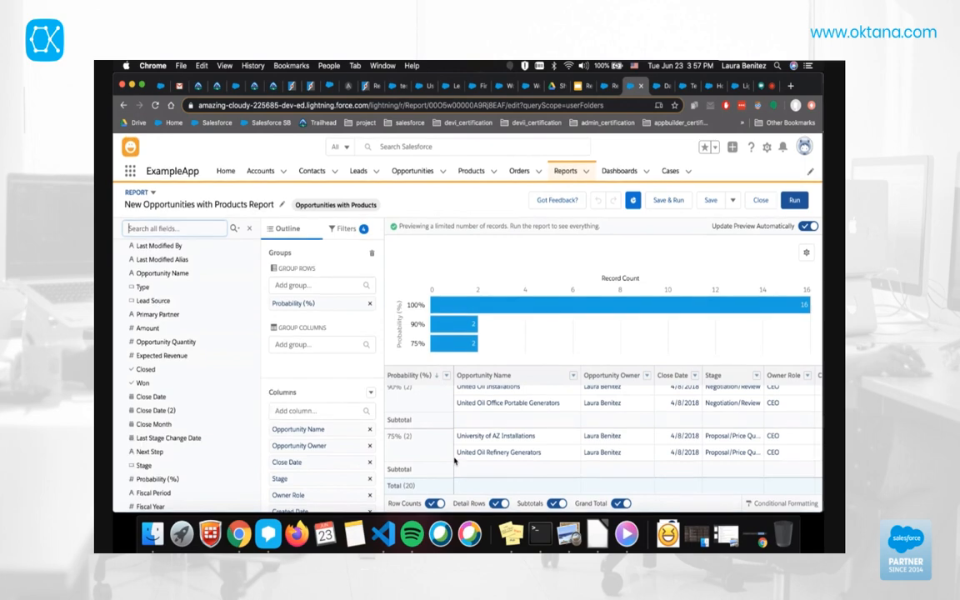
Show the filters applied to the New Opportunities with Products Report.
left_click(353, 230)
scroll(321, 387, "down", 2)
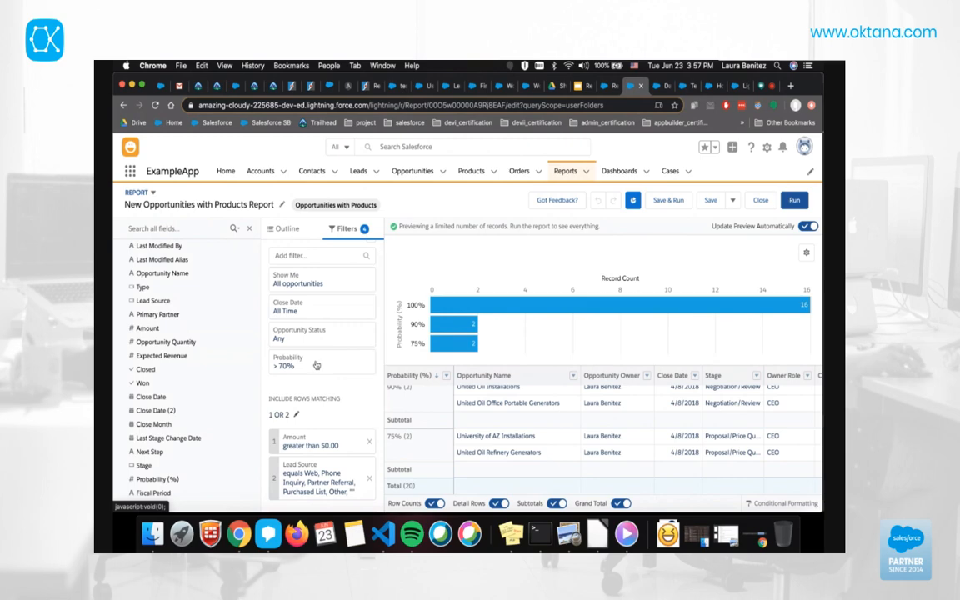
Open the Probability filter's threshold options and apply the filter with > 70%.
left_click(316, 365)
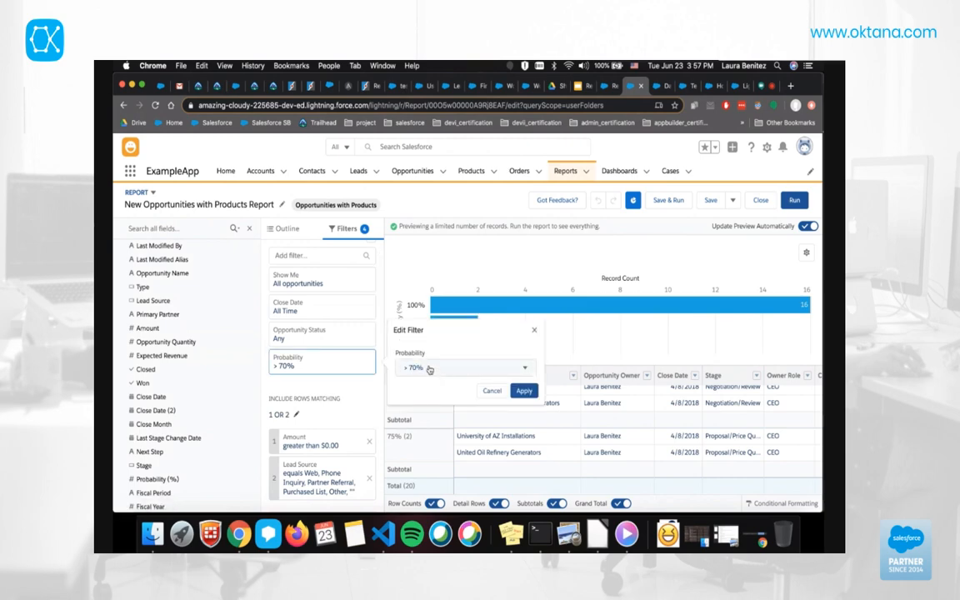
left_click(429, 369)
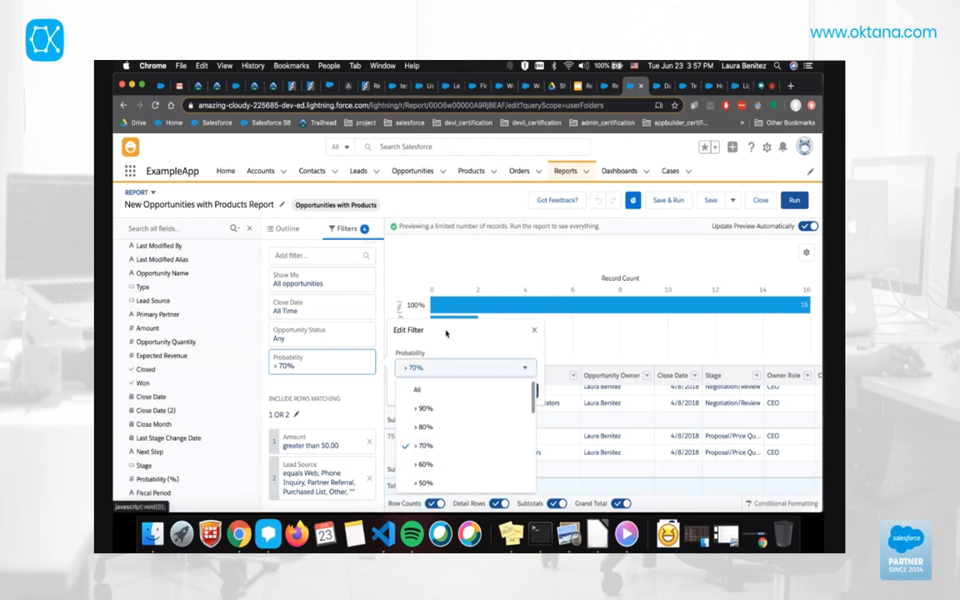
left_click(444, 444)
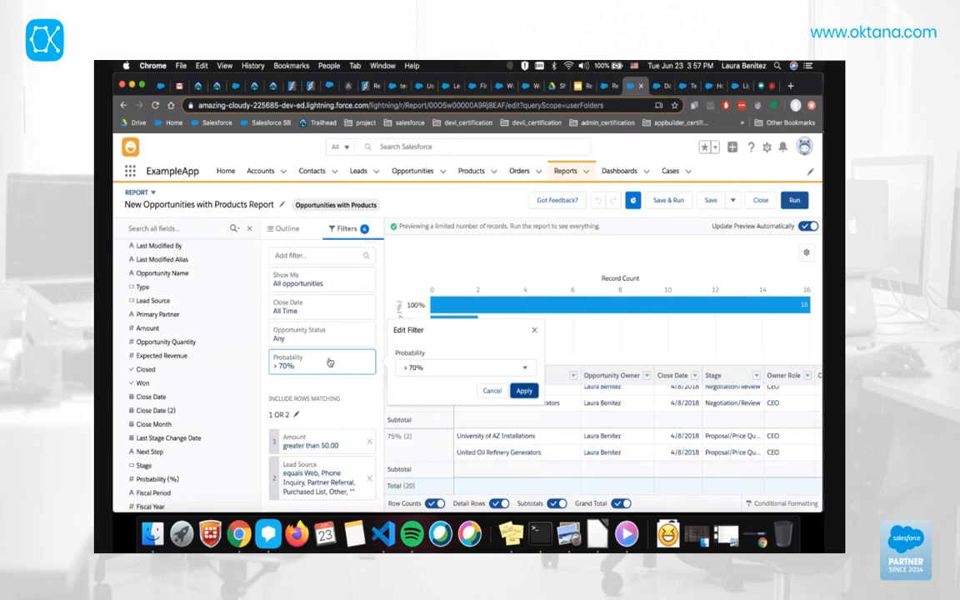
left_click(524, 392)
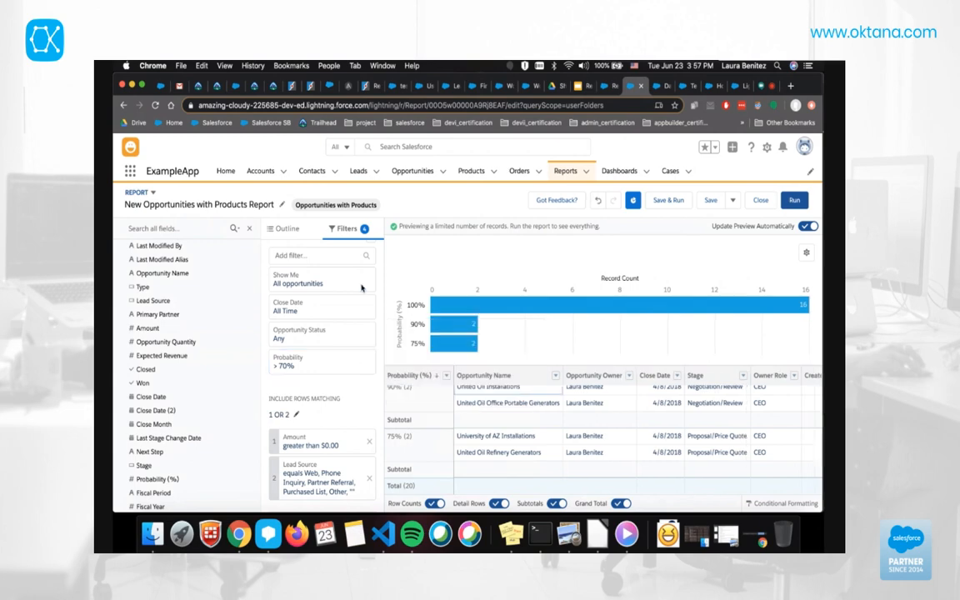
Add the Type field as a column group in the report outline.
left_click(286, 229)
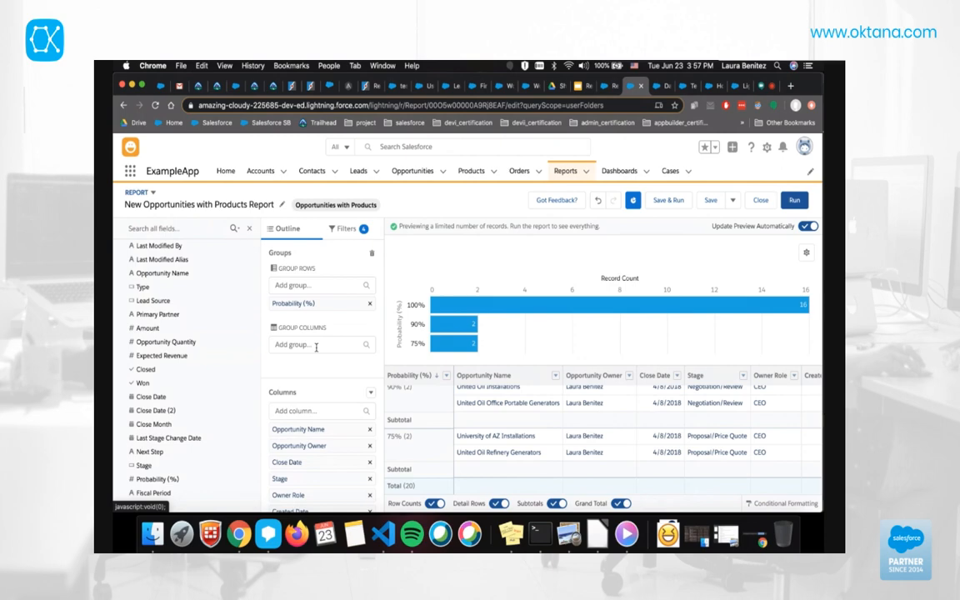
scroll(162, 392, "up", 5)
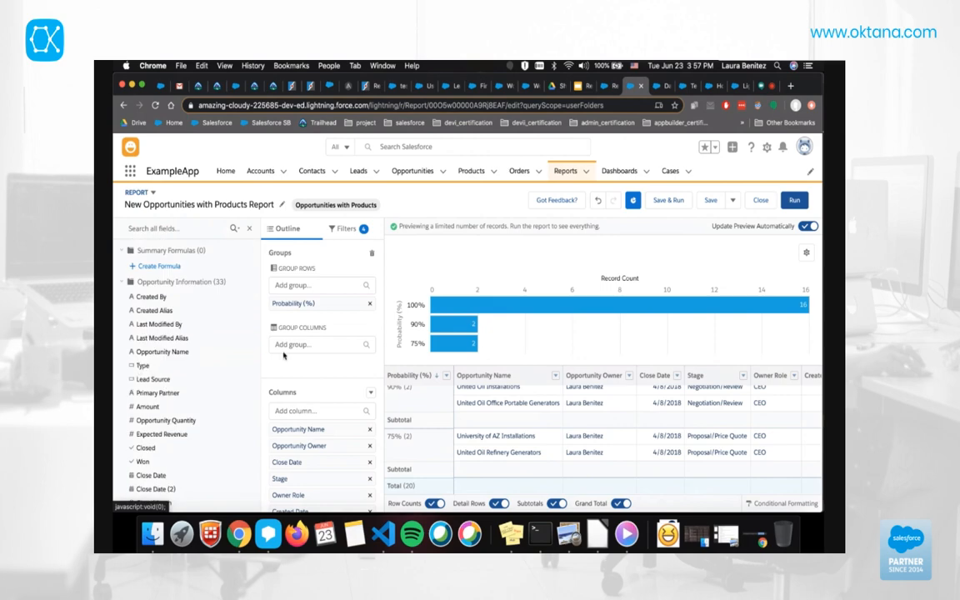
left_click_drag(143, 366, 321, 350)
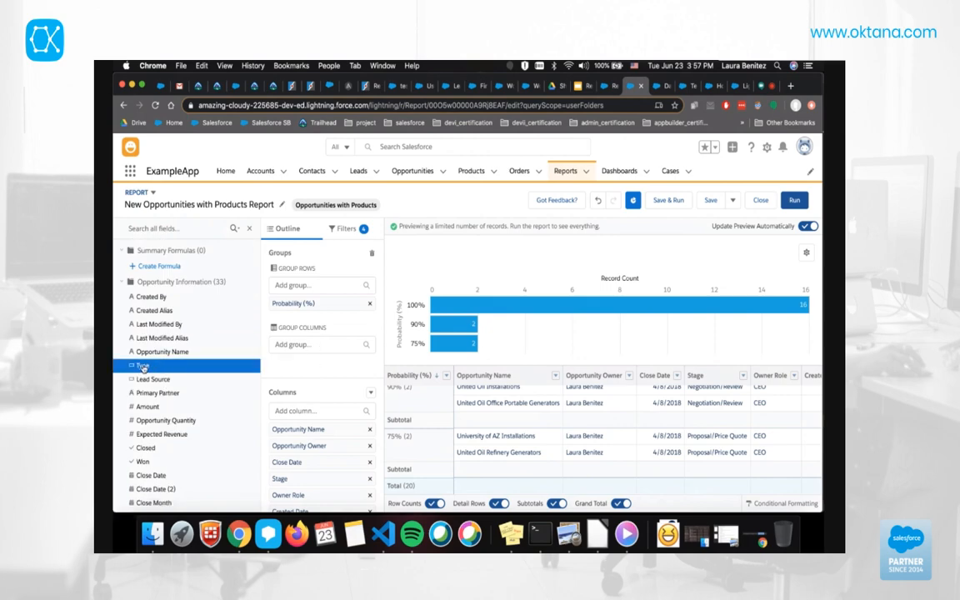
left_click_drag(144, 366, 315, 377)
left_click_drag(148, 368, 324, 371)
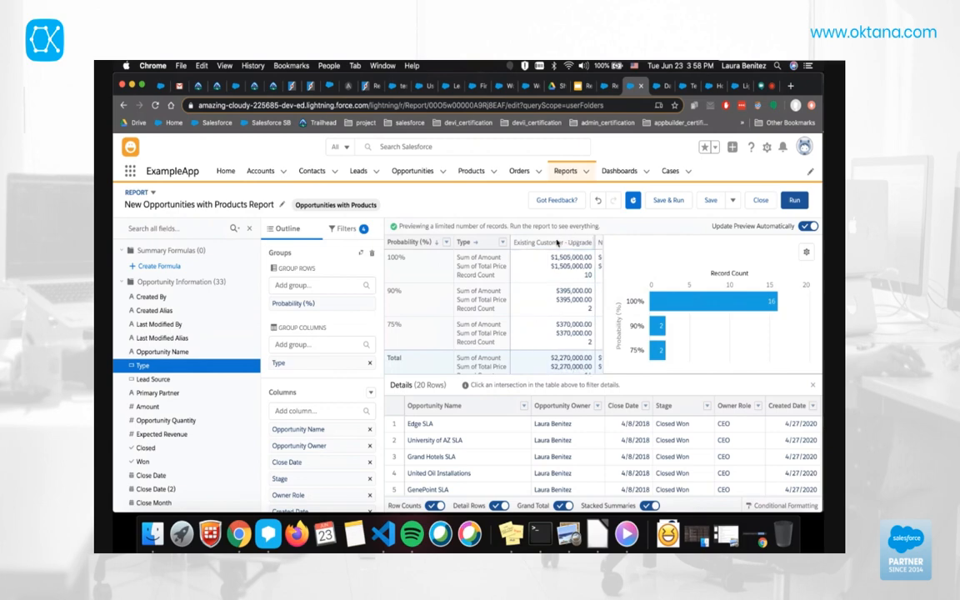
Examine how the preview summarizes amounts and record counts by Type for each probability.
scroll(558, 243, "right", 1)
scroll(539, 241, "left", 1)
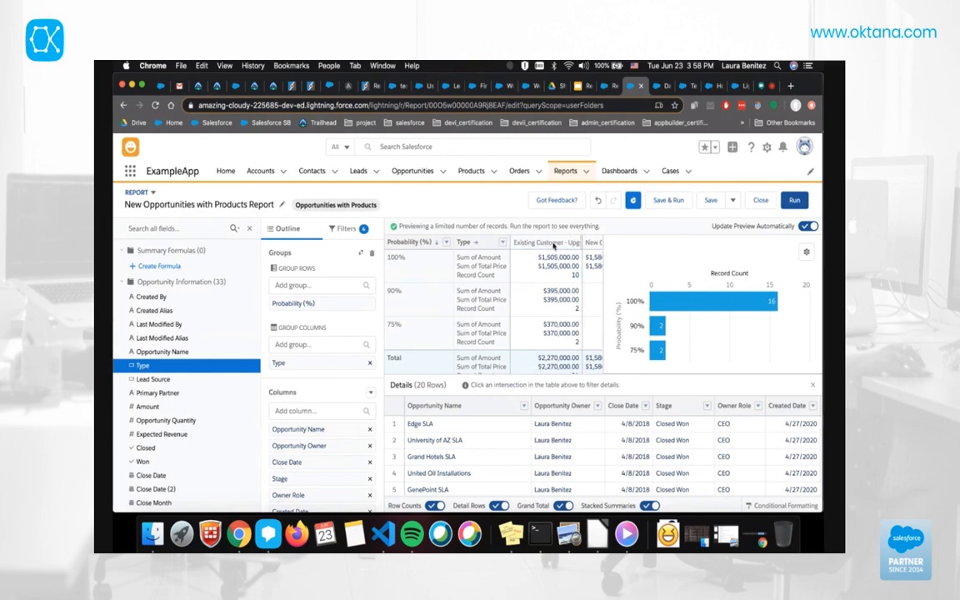
scroll(553, 244, "right", 4)
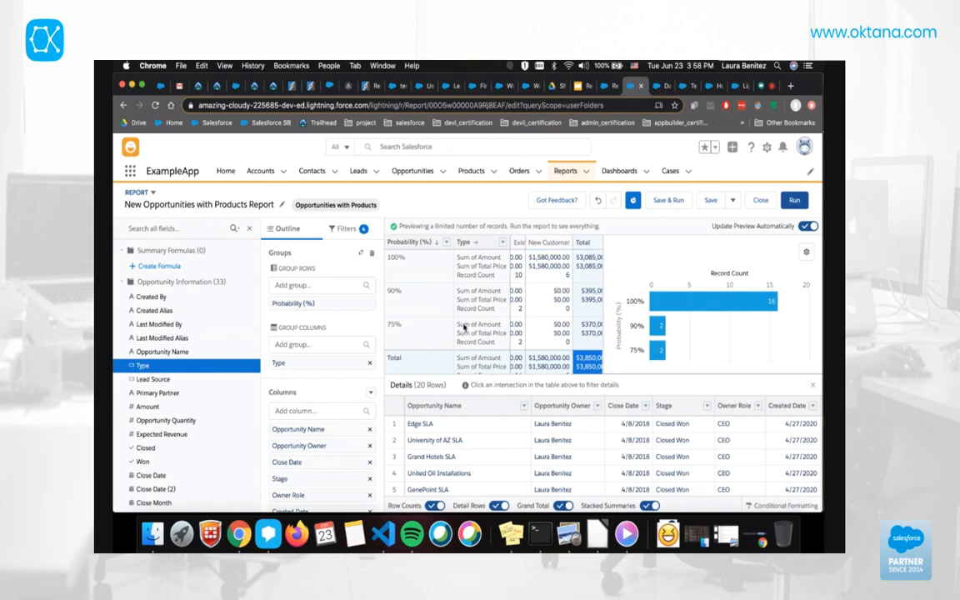
Dismiss the Save Report prompt without closing the report and remove Type from the column groups.
scroll(464, 326, "left", 5)
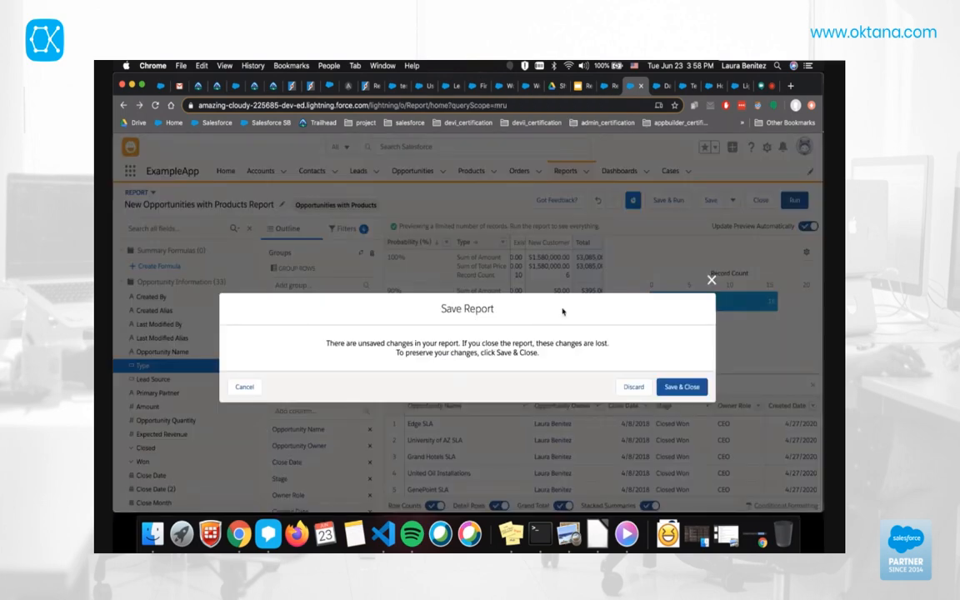
left_click(710, 280)
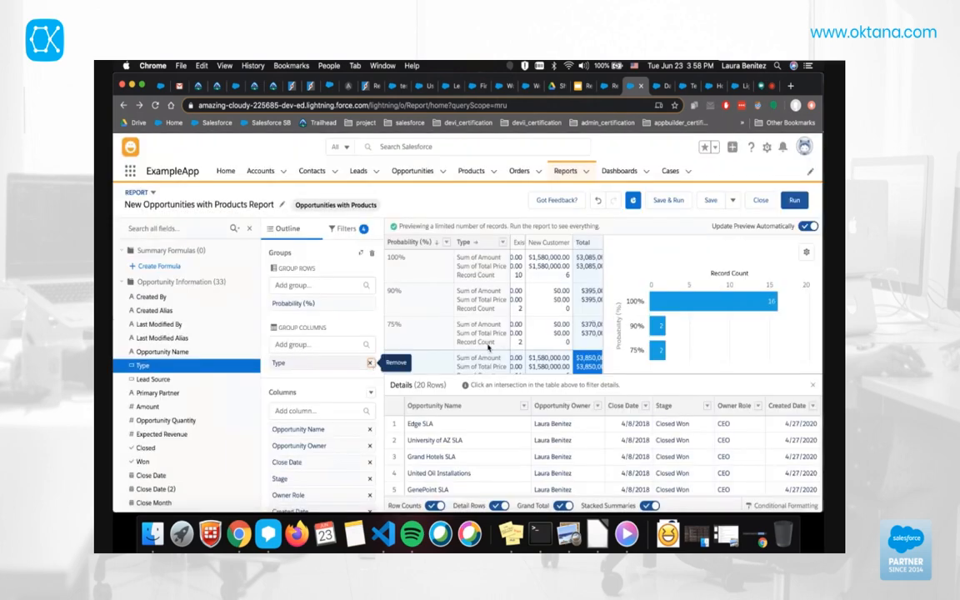
left_click(369, 363)
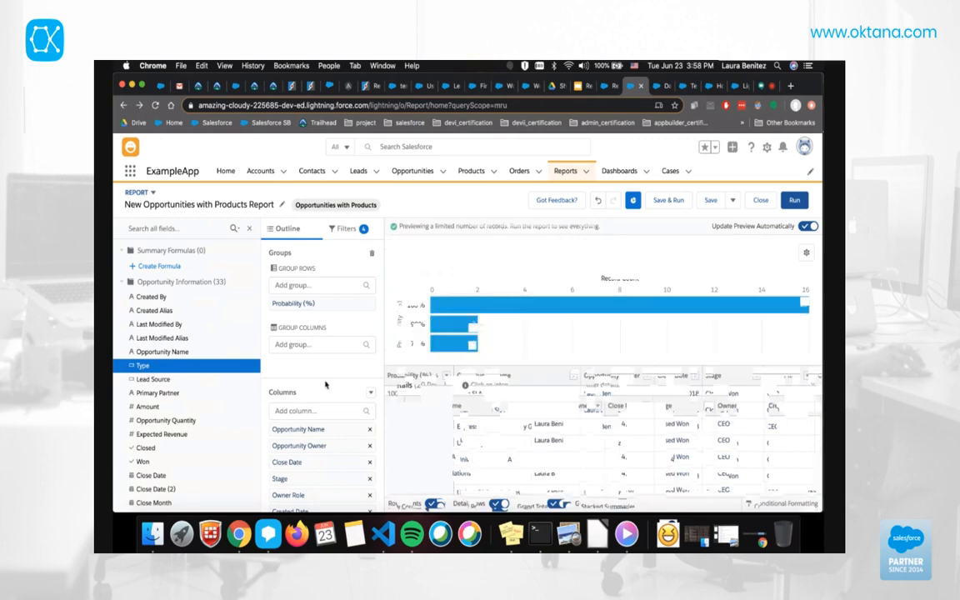
Look through the report's full column list and the matching detail columns in the preview.
scroll(331, 466, "down", 5)
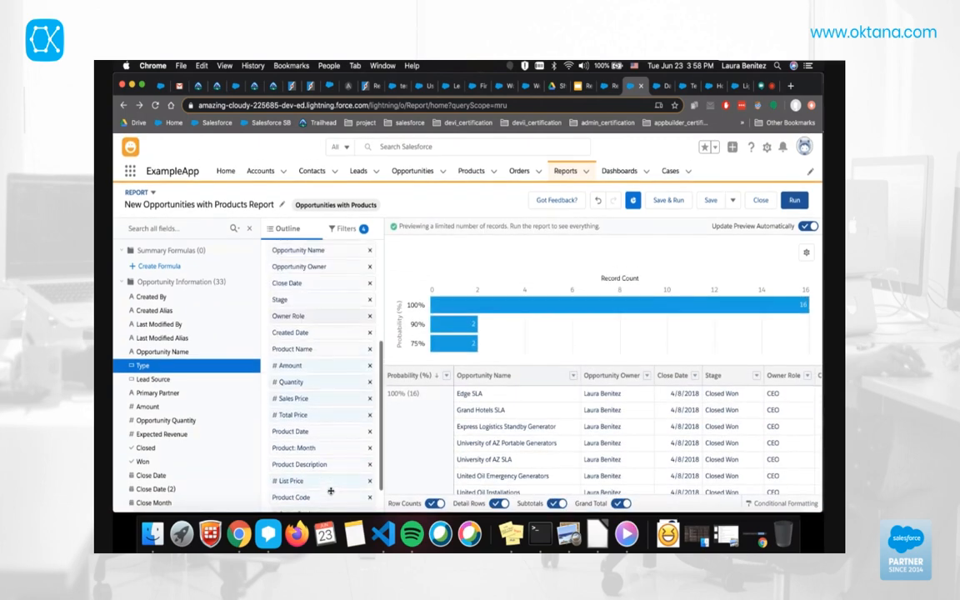
scroll(331, 492, "up", 3)
scroll(331, 492, "down", 3)
scroll(331, 494, "down", 2)
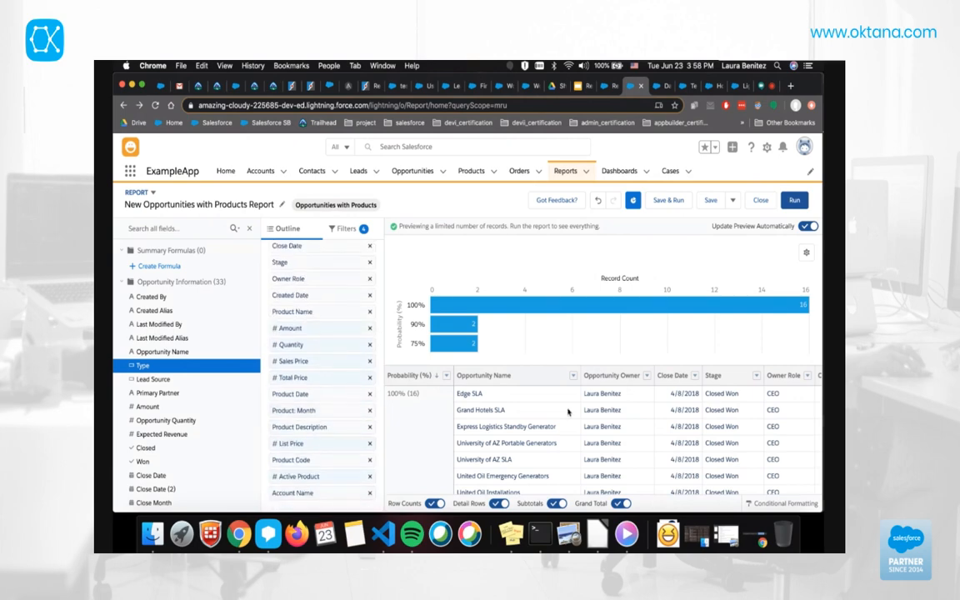
scroll(553, 413, "left", 3)
scroll(641, 420, "right", 10)
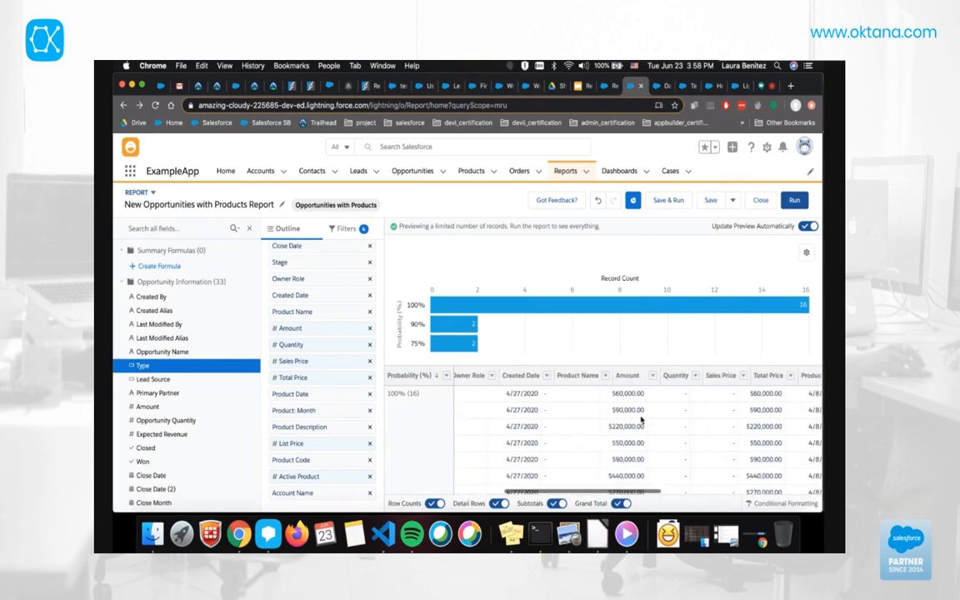
scroll(641, 419, "right", 10)
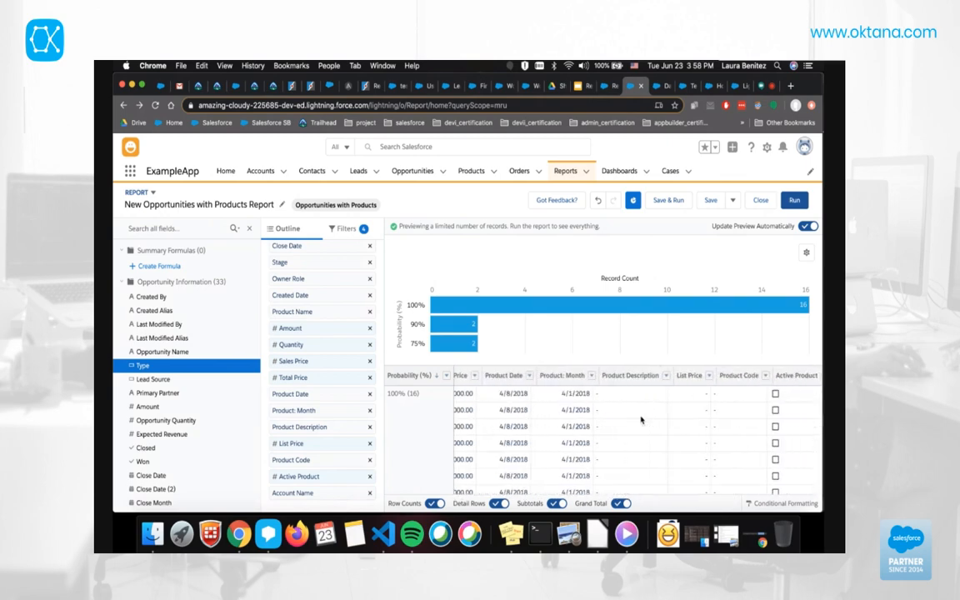
scroll(641, 419, "left", 5)
scroll(641, 419, "right", 3)
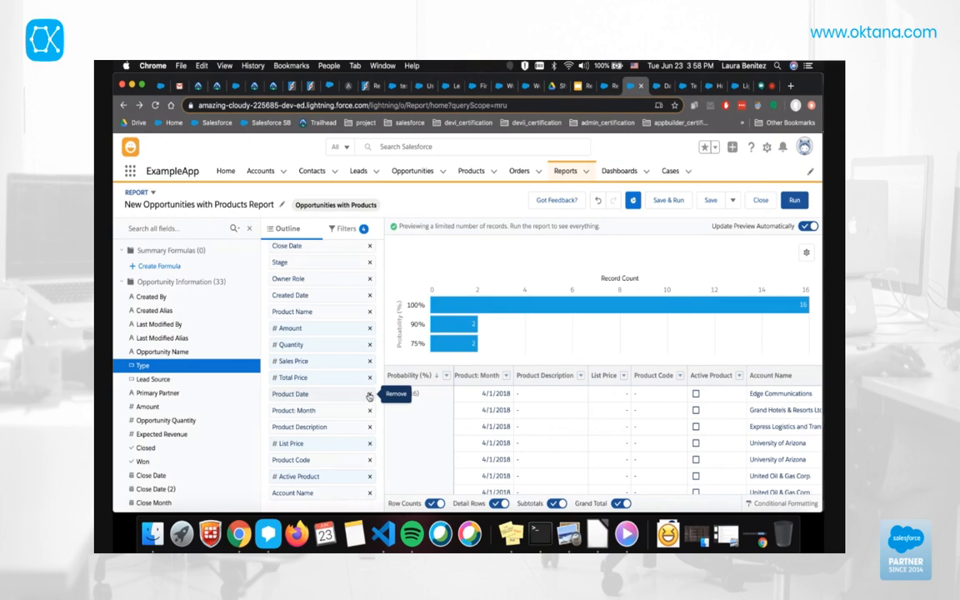
Remove the Product Code column from the report and check the remaining preview columns.
left_click(368, 462)
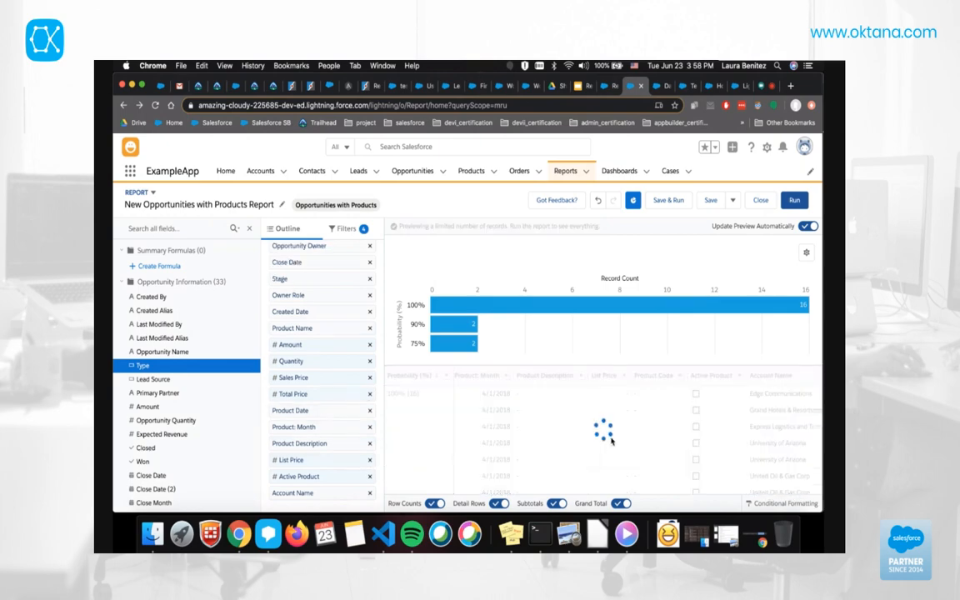
scroll(641, 421, "right", 10)
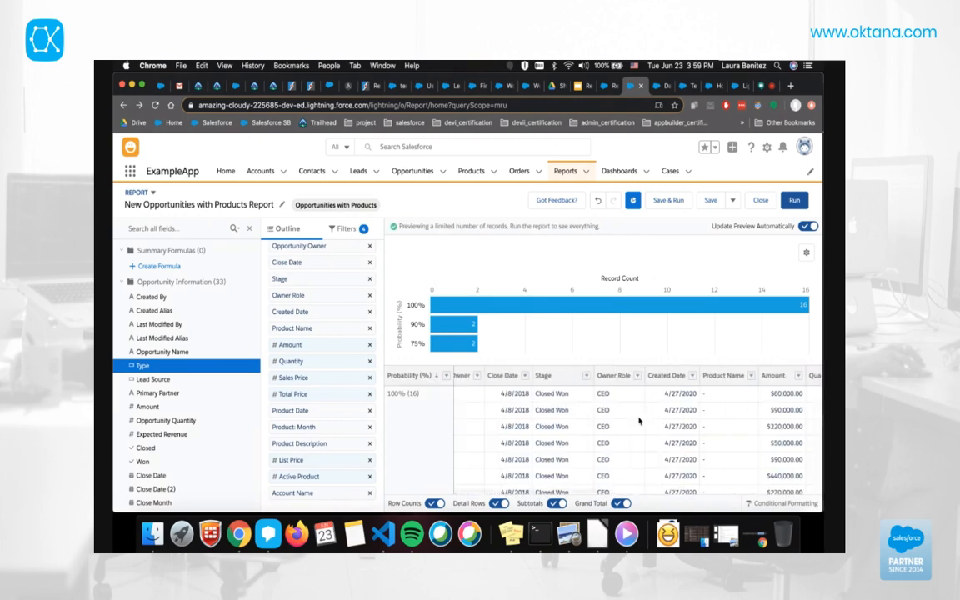
scroll(640, 421, "left", 8)
scroll(640, 421, "left", 1)
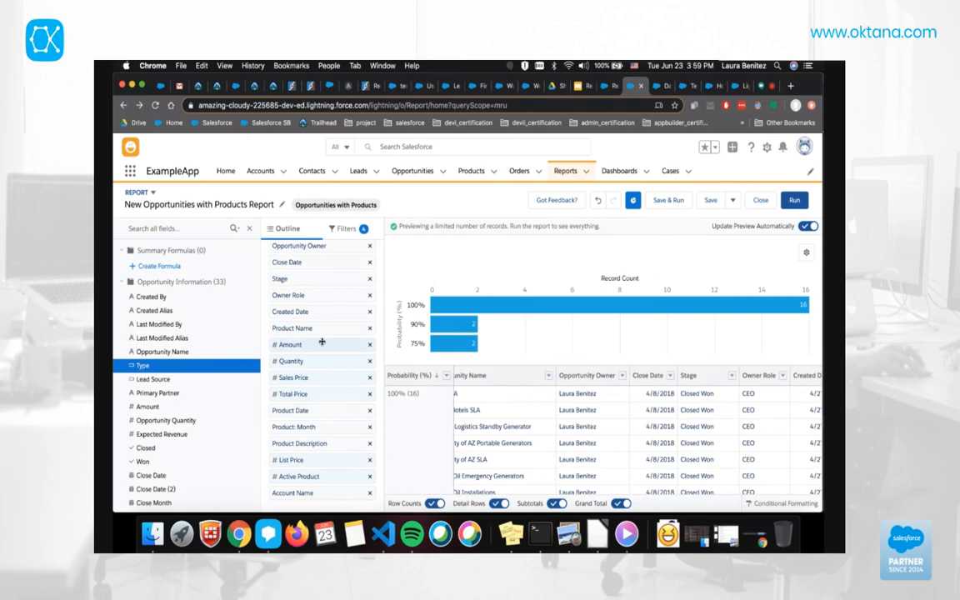
Add Type as the first detail column, ahead of Opportunity Name, and check its values in the preview.
scroll(322, 342, "up", 3)
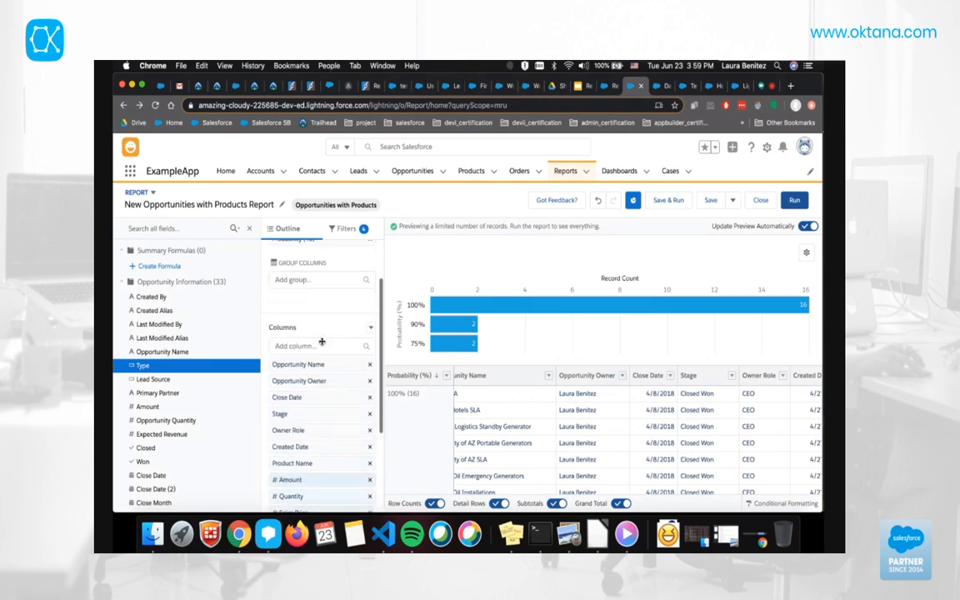
scroll(321, 342, "up", 1)
left_click_drag(141, 365, 283, 338)
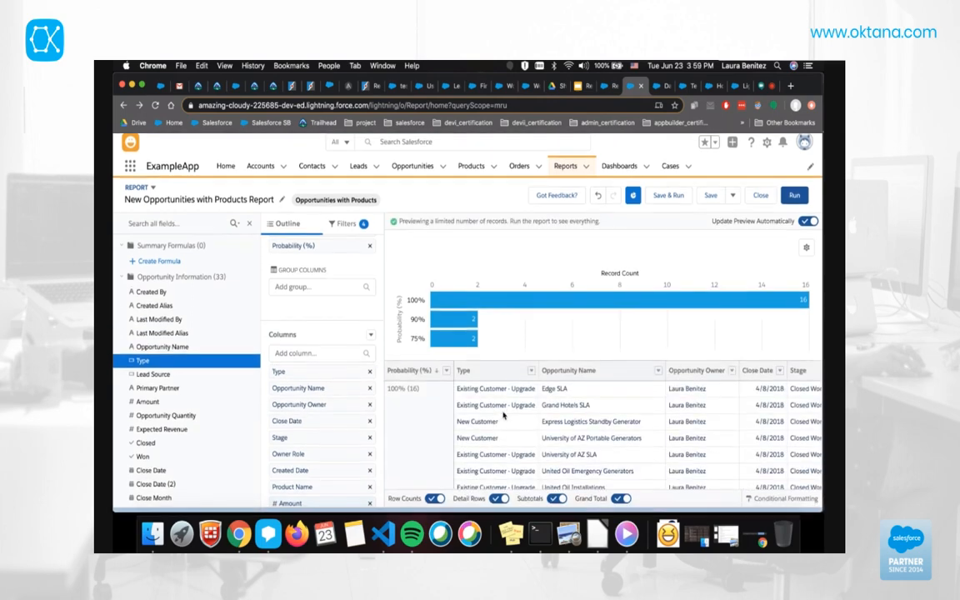
scroll(492, 421, "down", 3)
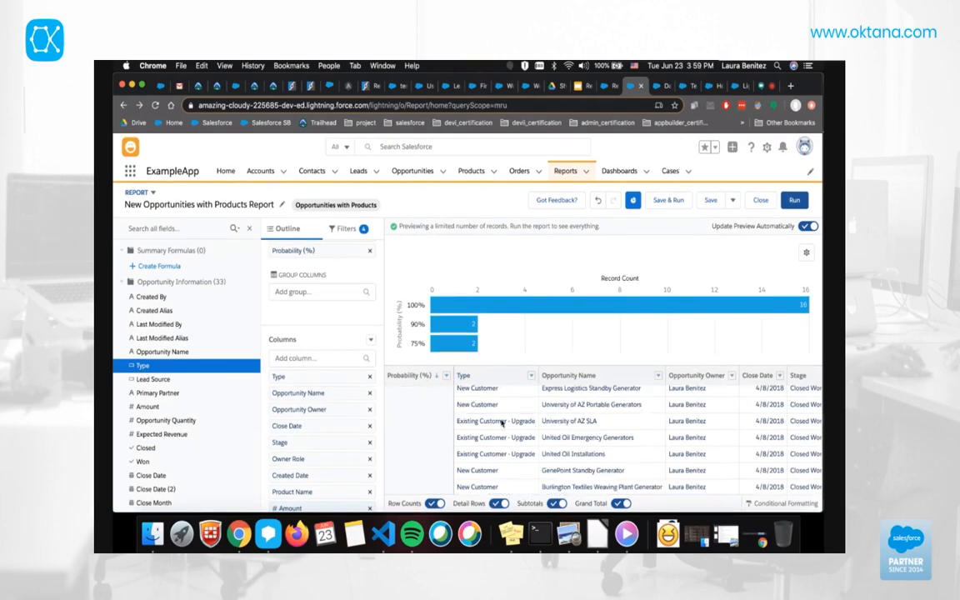
scroll(466, 409, "up", 3)
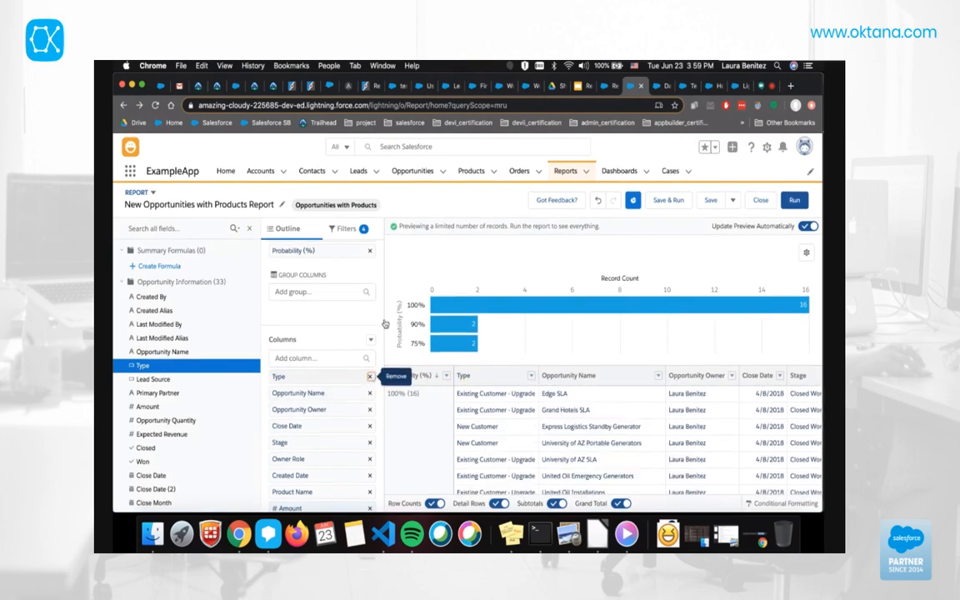
Return to the report filters and view the Probability filter without changing it.
left_click(343, 227)
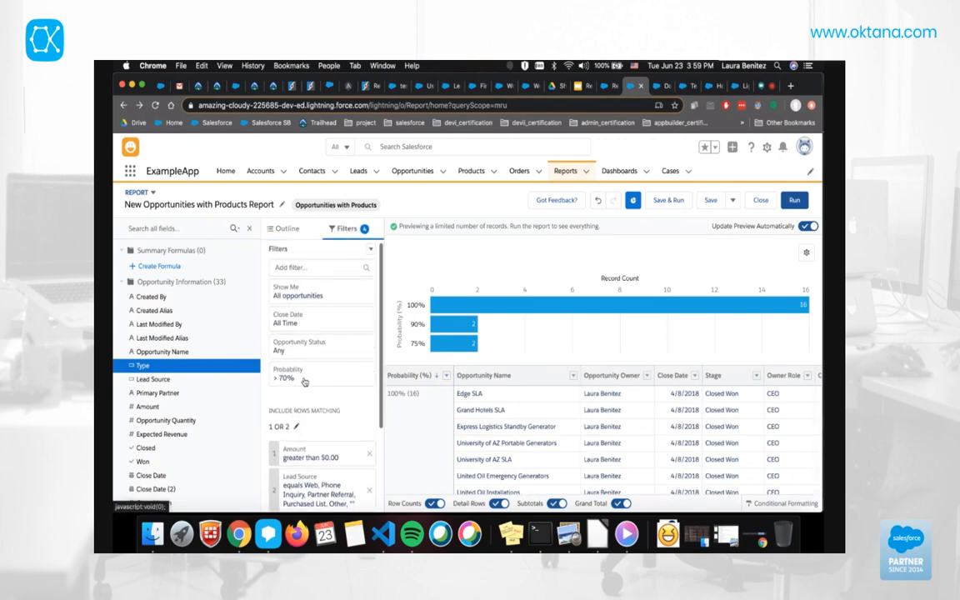
left_click(304, 379)
left_click(533, 342)
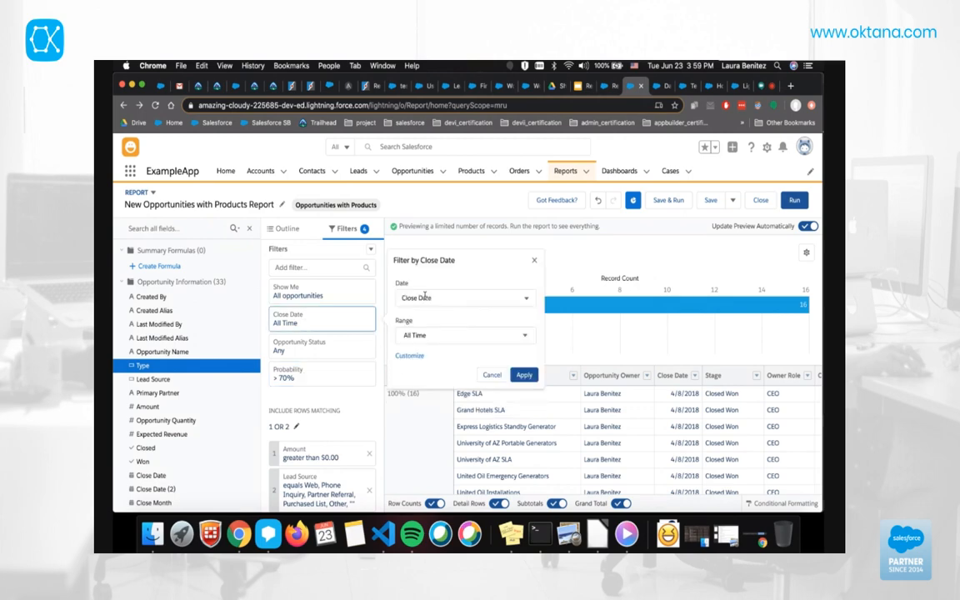
Look through the fiscal and calendar range options of the Close Date filter without changing its range.
left_click(423, 338)
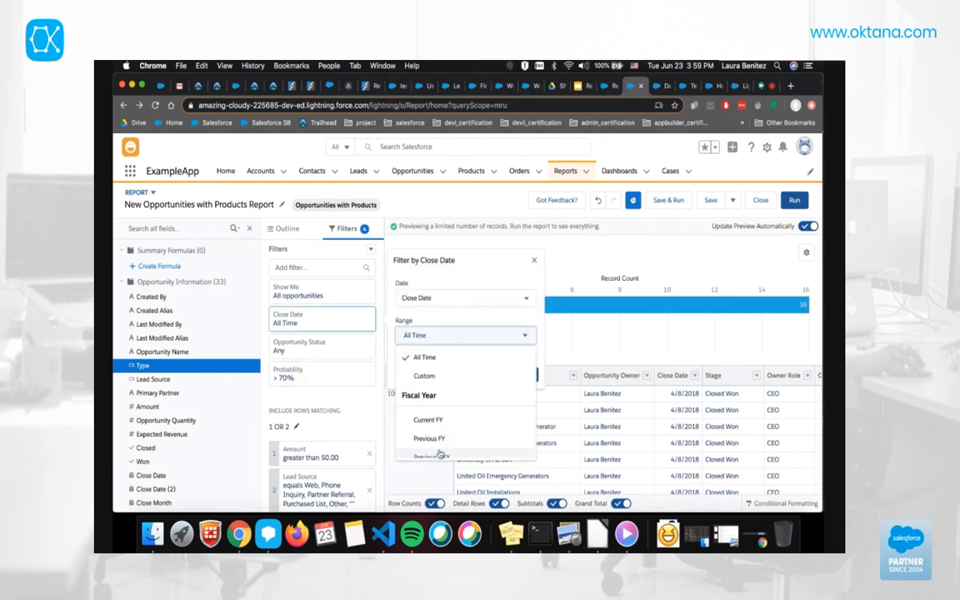
scroll(440, 442, "down", 3)
scroll(441, 448, "down", 2)
scroll(440, 448, "up", 5)
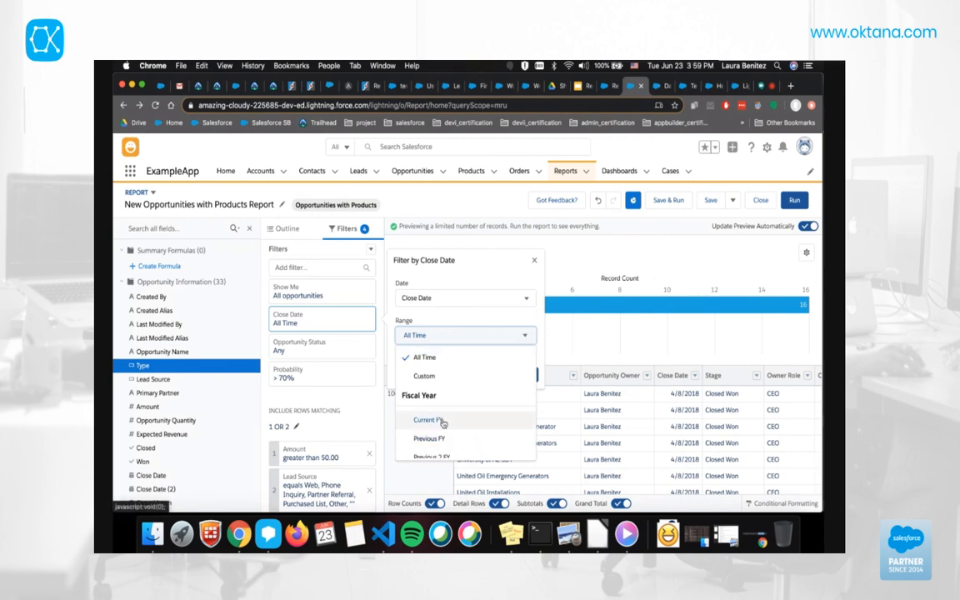
scroll(440, 423, "down", 5)
scroll(443, 419, "down", 5)
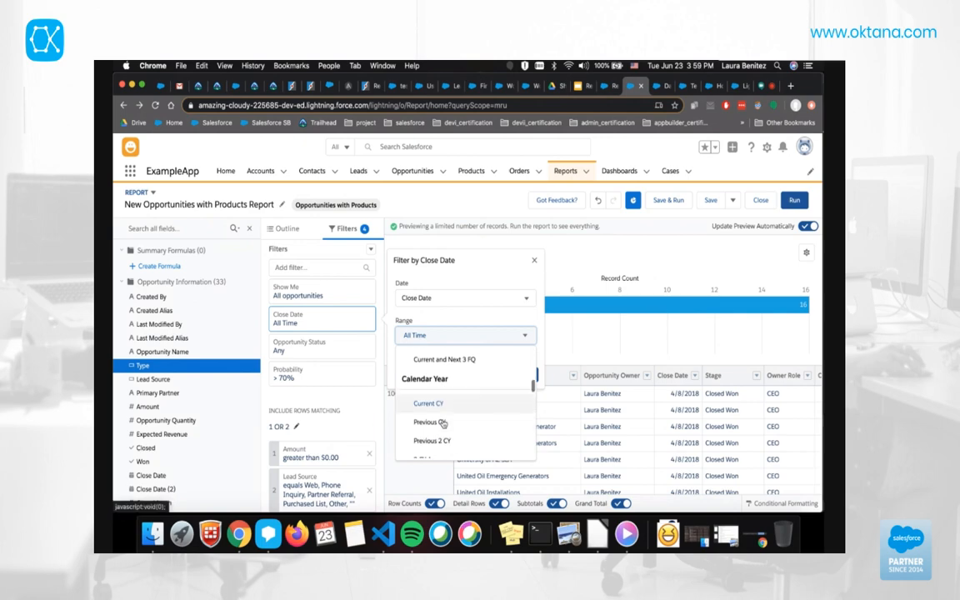
scroll(443, 424, "down", 3)
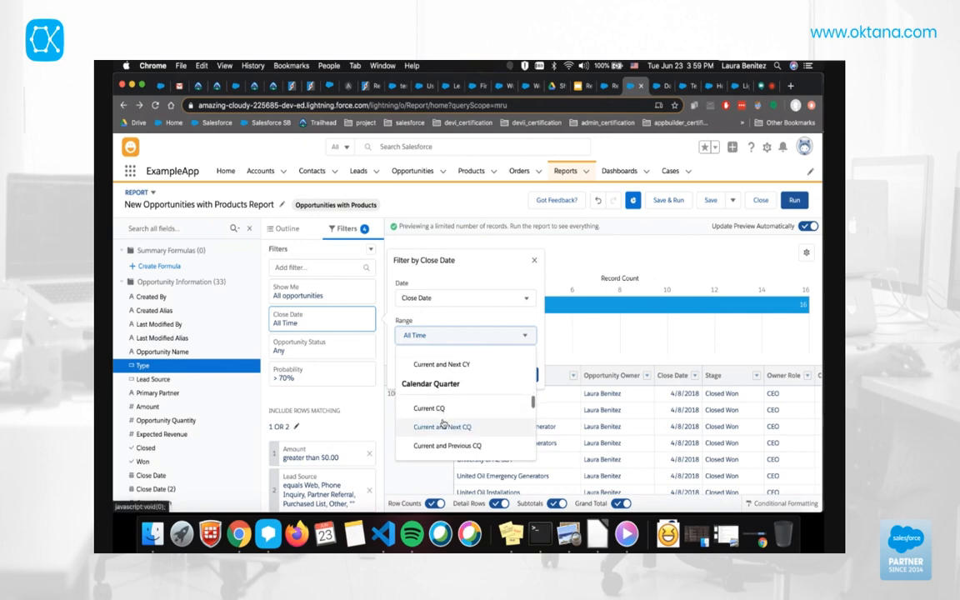
scroll(439, 385, "up", 3)
scroll(439, 386, "up", 10)
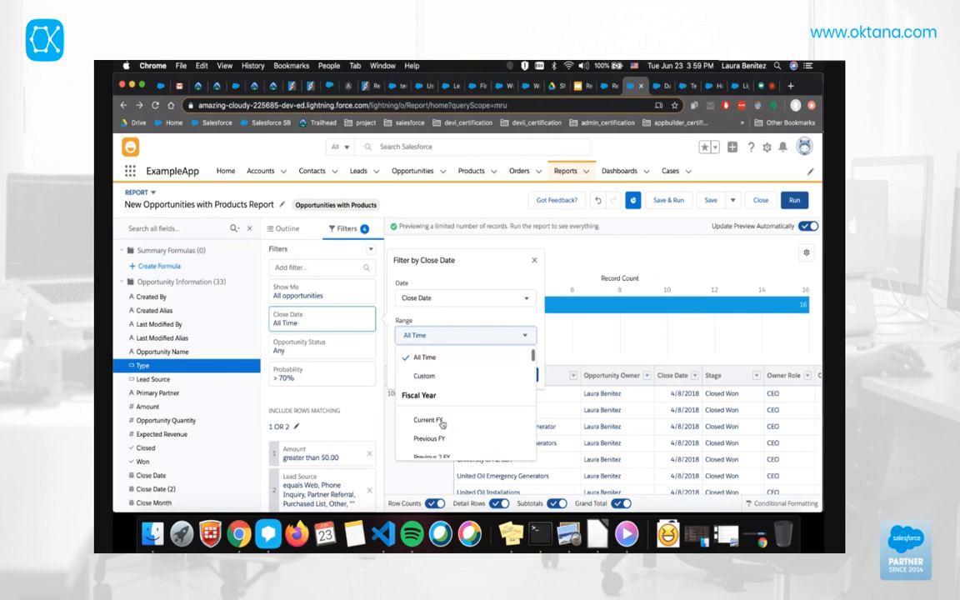
left_click(478, 234)
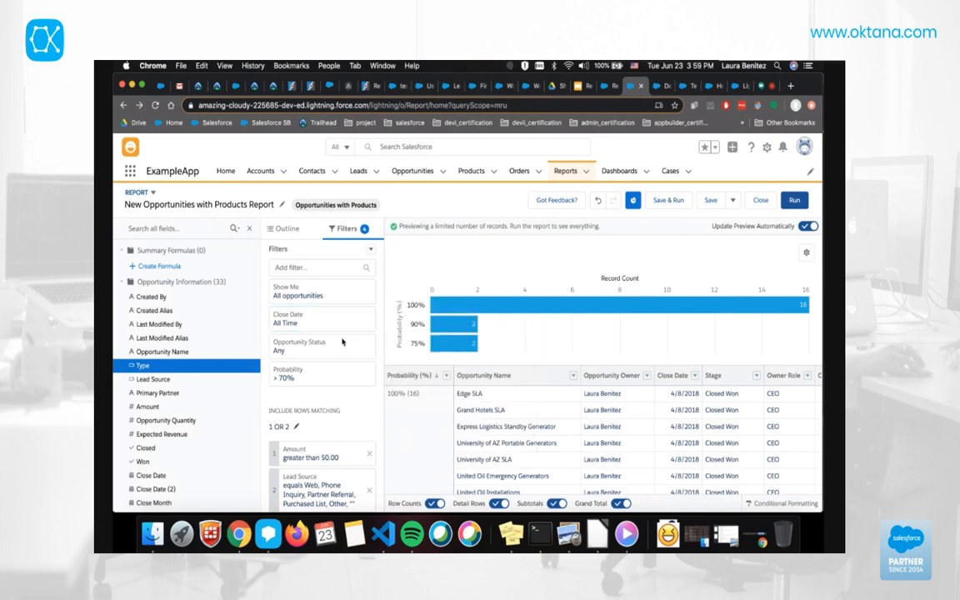
Look through the role hierarchy options of the Show Me filter and leave it without changing the selection.
scroll(315, 407, "down", 2)
scroll(315, 367, "up", 3)
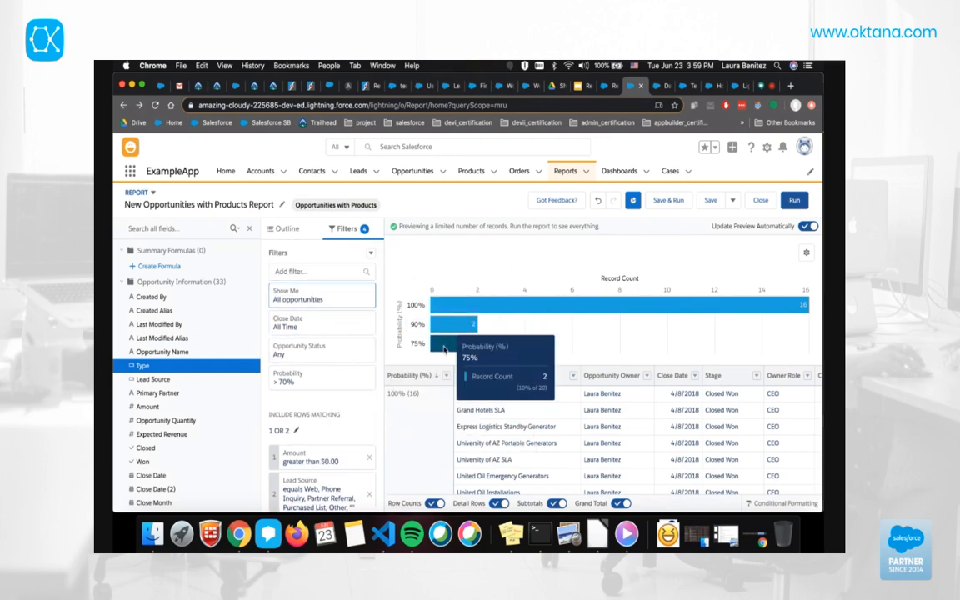
left_click(332, 296)
scroll(443, 377, "down", 2)
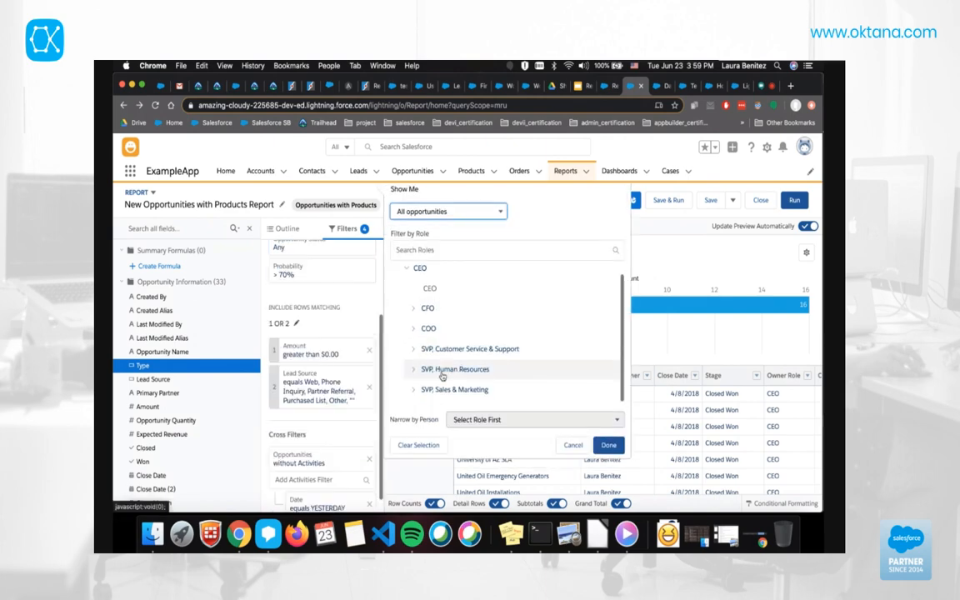
scroll(444, 376, "up", 2)
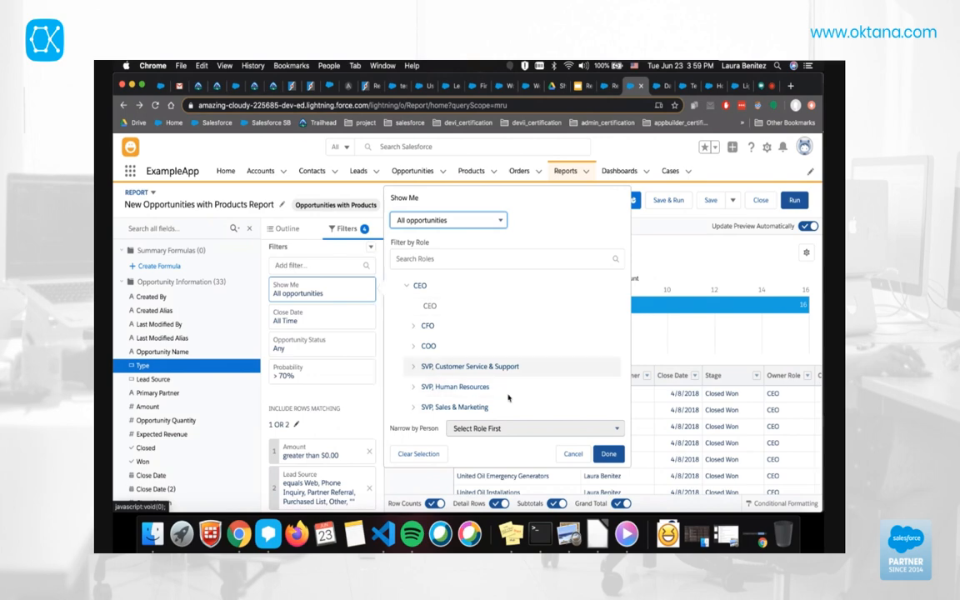
left_click(572, 456)
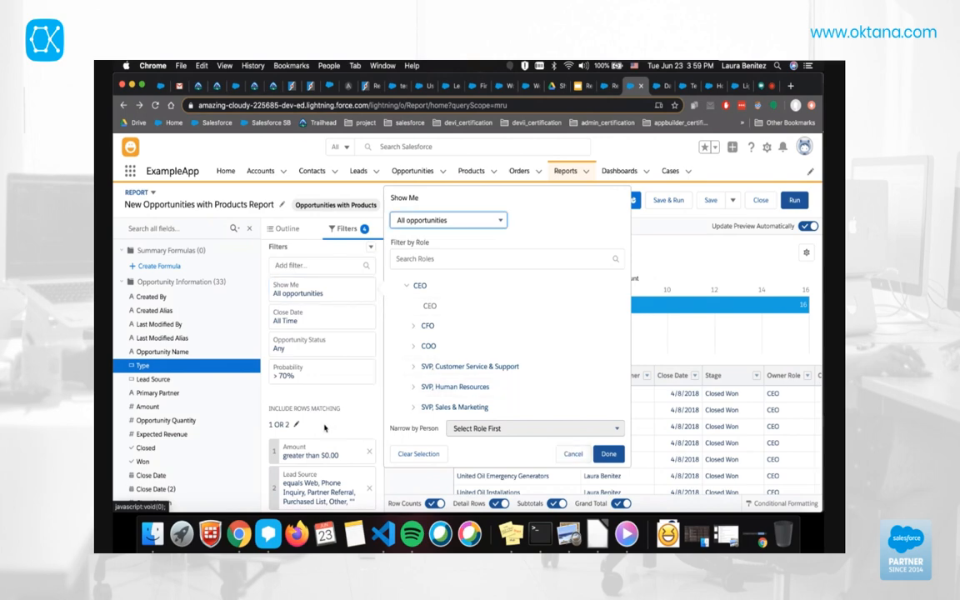
left_click(573, 455)
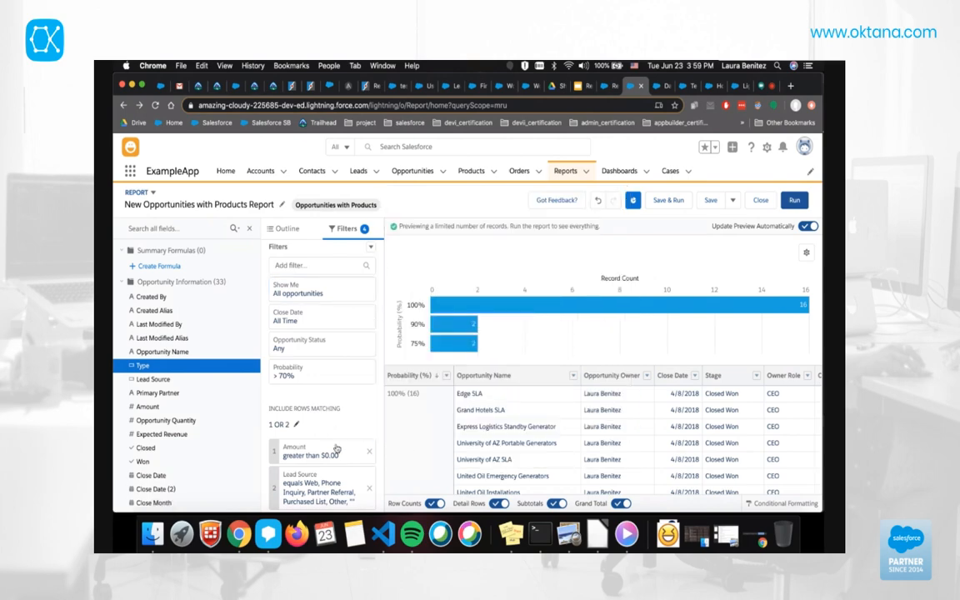
Review the row and cross filters and the available filter actions for removing filter logic or adding a cross filter.
scroll(350, 401, "down", 2)
scroll(349, 401, "down", 1)
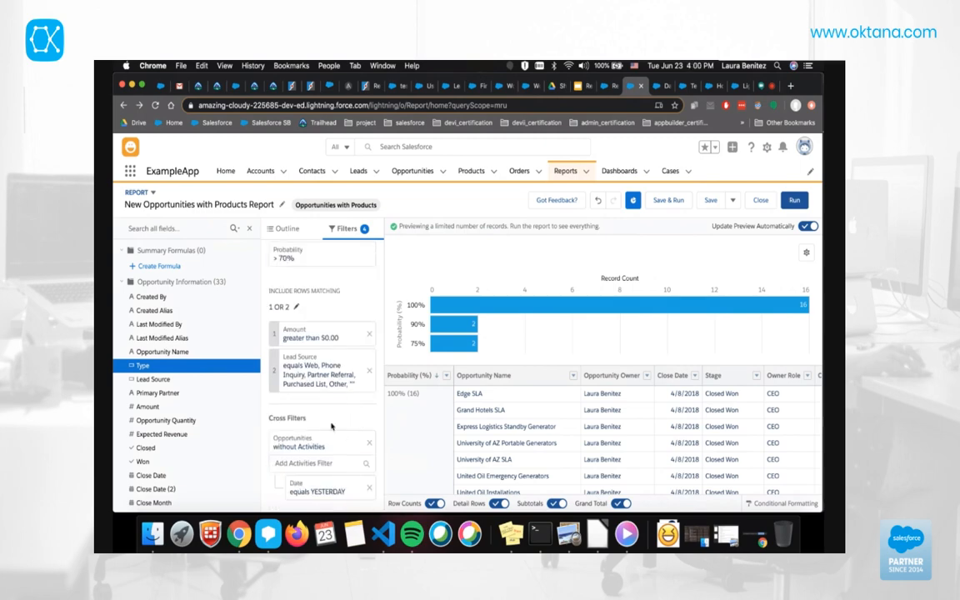
scroll(367, 259, "up", 3)
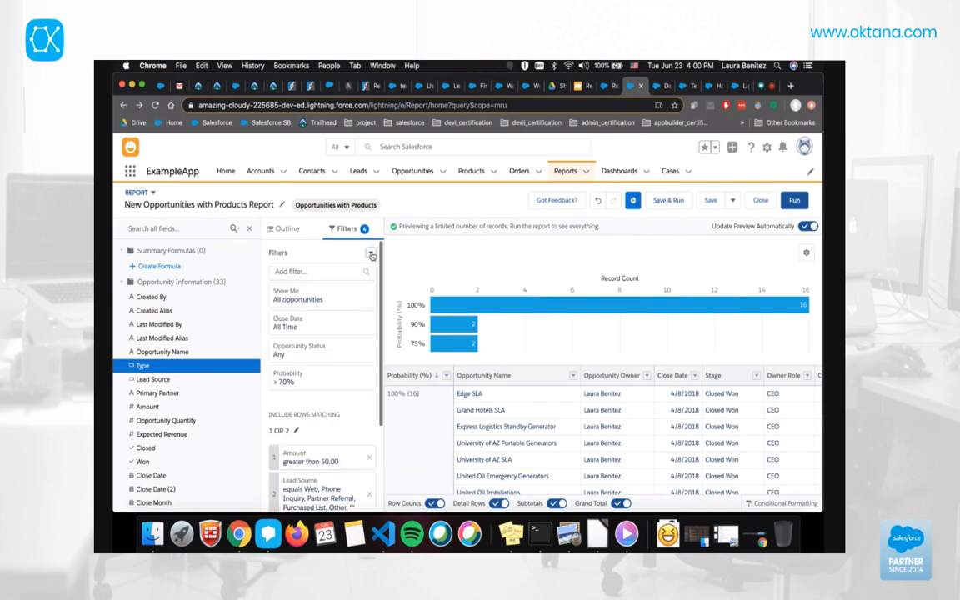
left_click(370, 253)
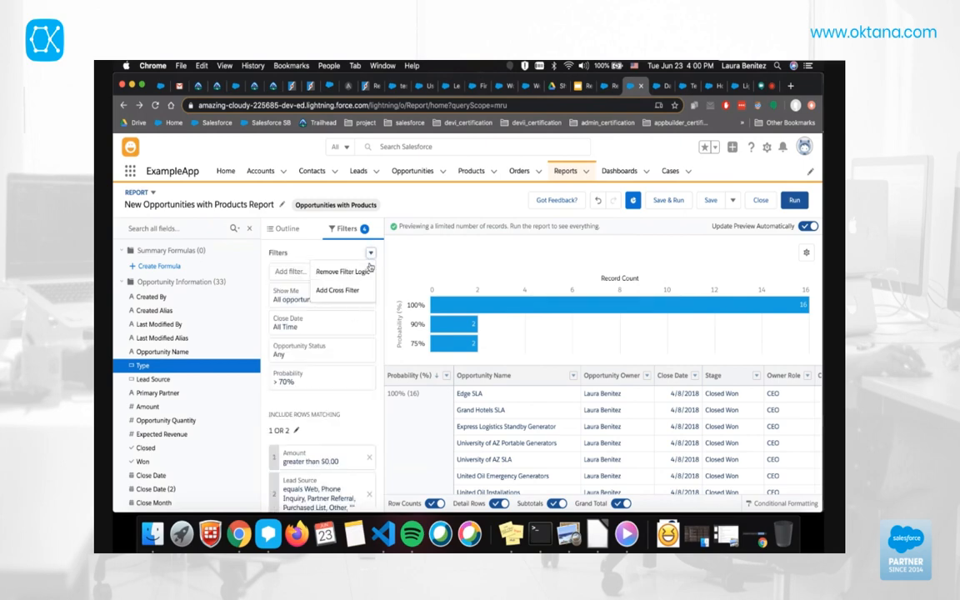
left_click(326, 256)
scroll(316, 400, "down", 2)
scroll(313, 403, "down", 1)
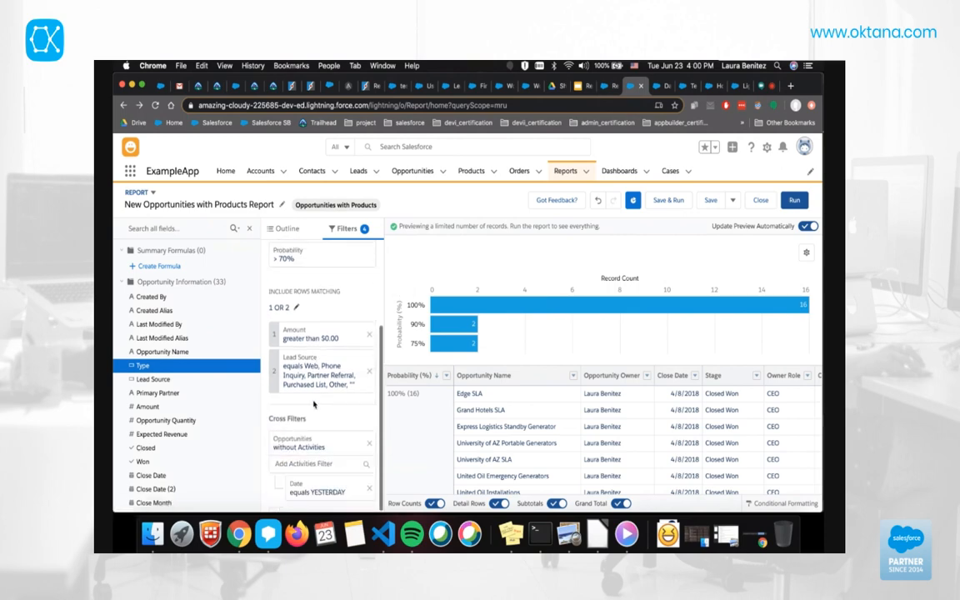
Examine the Opportunities without Activities cross filter's with/without choices and its list of secondary objects, keeping the current selections.
left_click(327, 447)
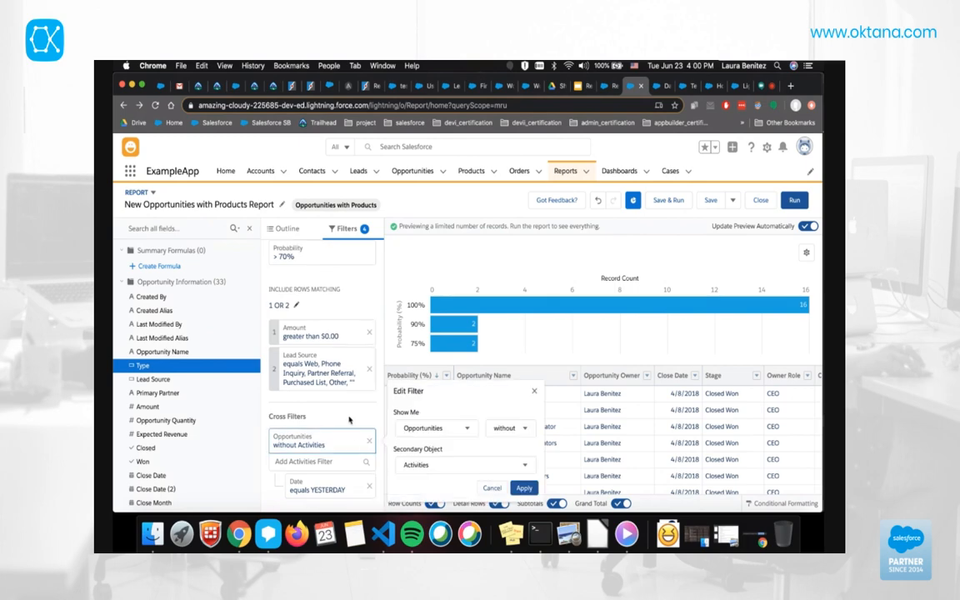
left_click(468, 428)
left_click(510, 428)
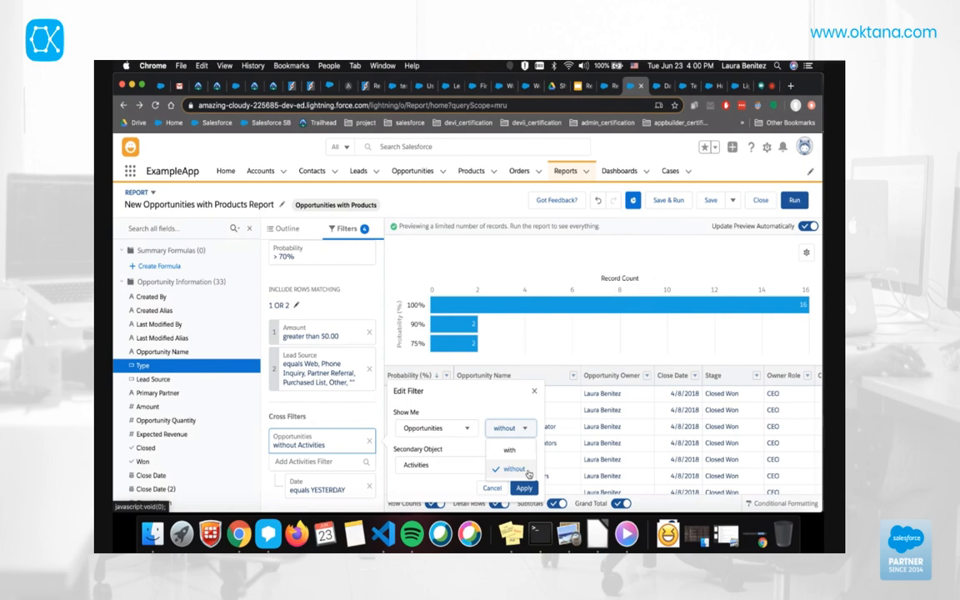
left_click(467, 409)
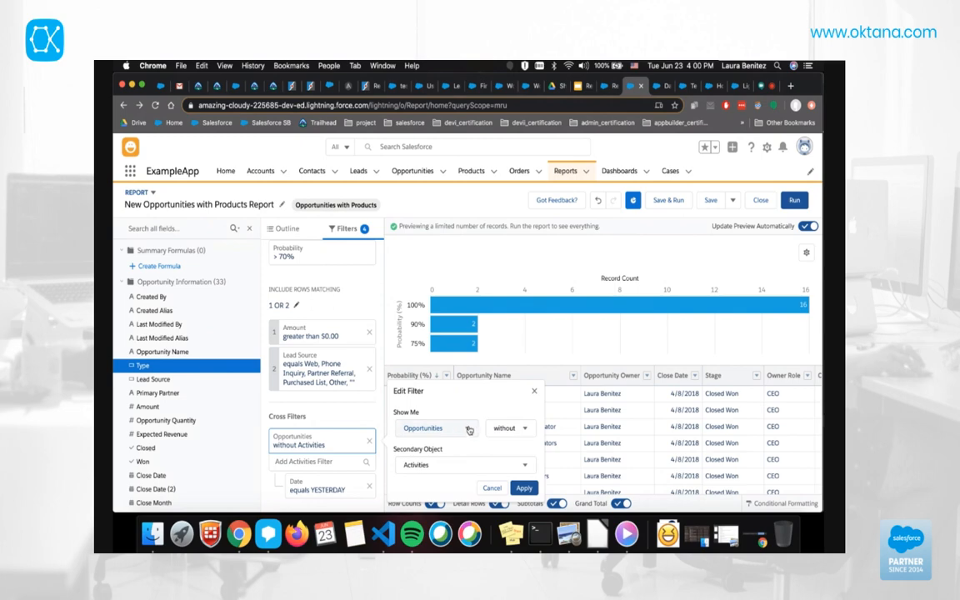
left_click(512, 464)
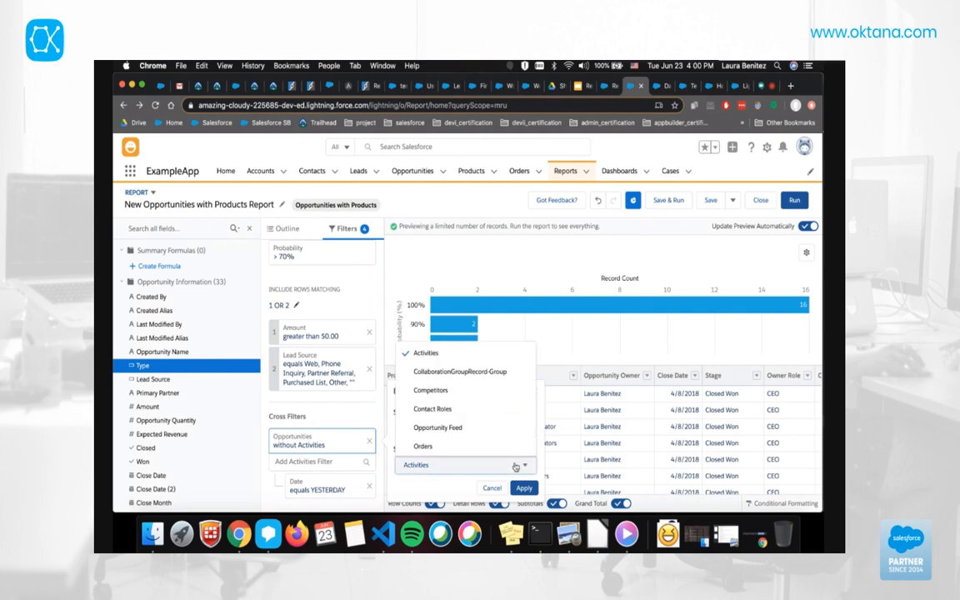
left_click(466, 420)
left_click(517, 489)
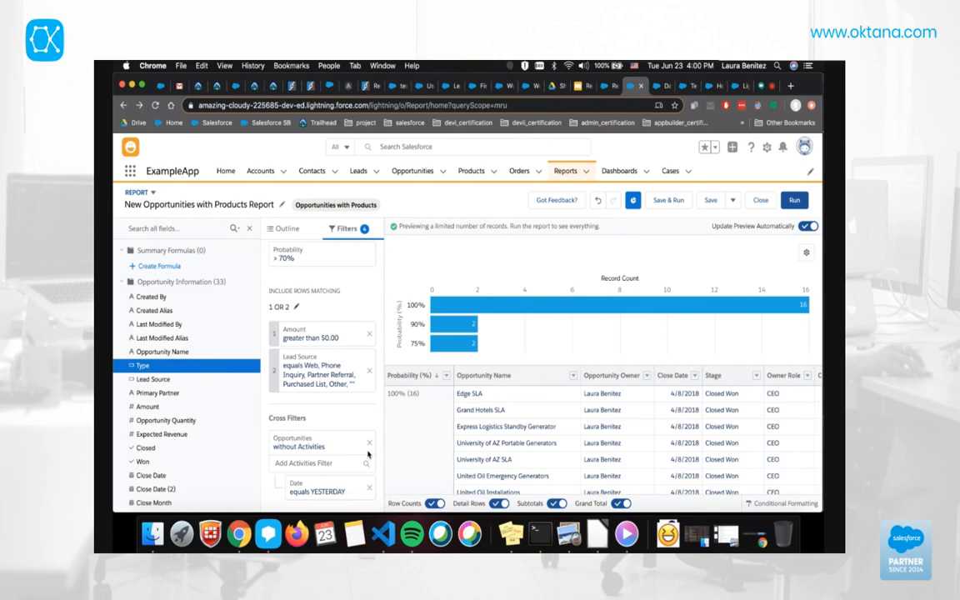
Switch the Date condition under the Activities cross filter to a calendar date and pick today, 6/23/2020.
left_click(321, 488)
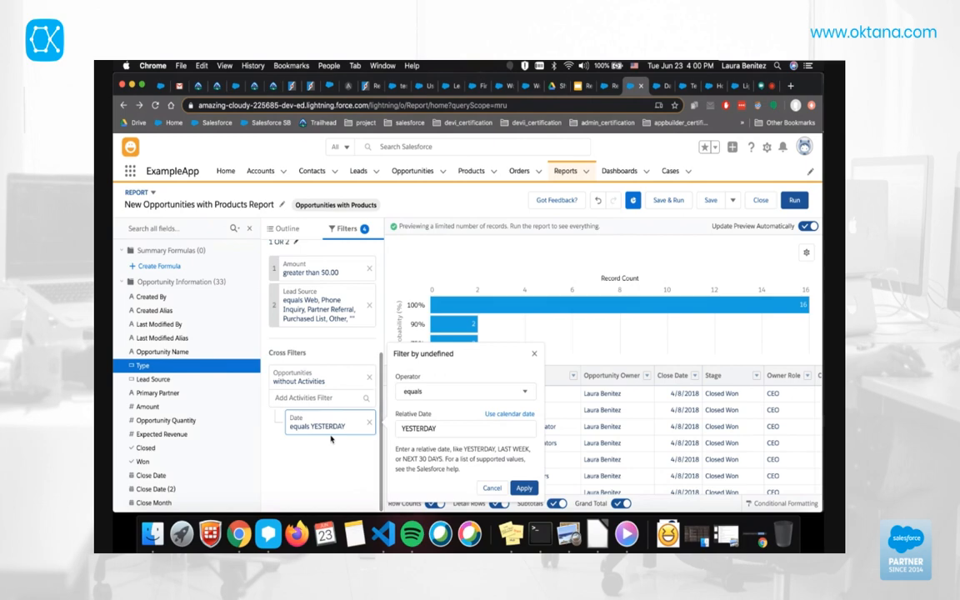
left_click(462, 396)
left_click(461, 397)
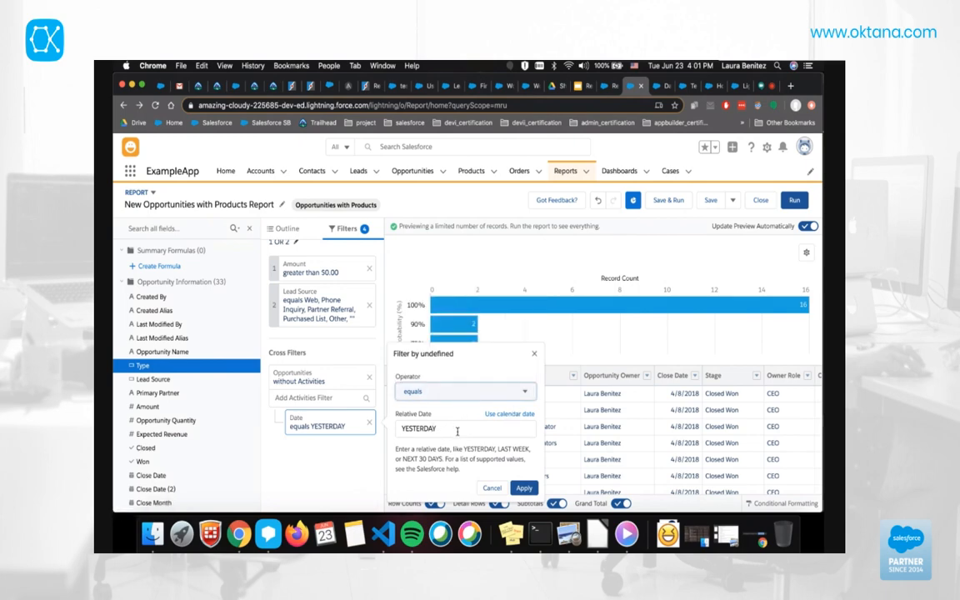
left_click(510, 415)
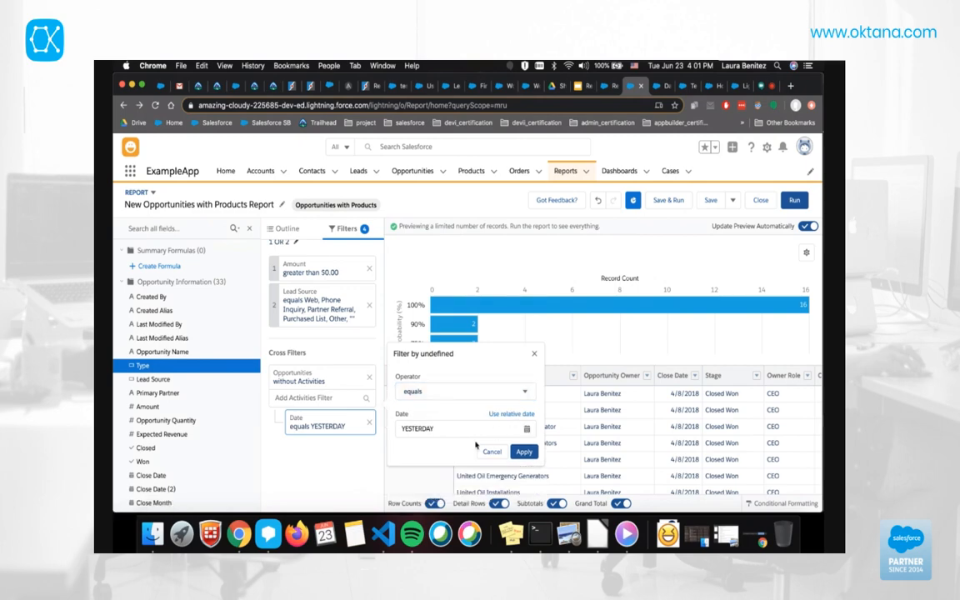
left_click(527, 429)
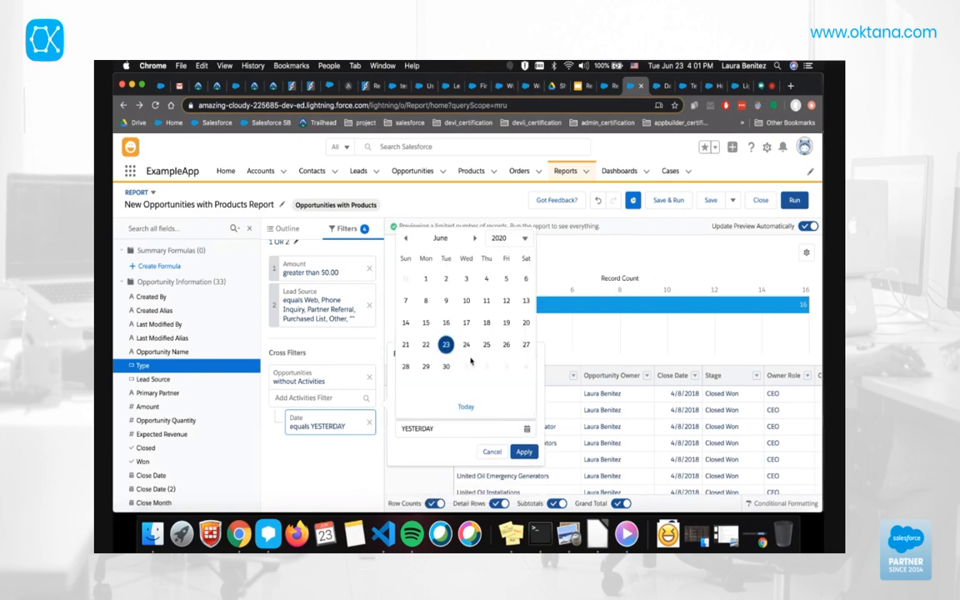
left_click(466, 406)
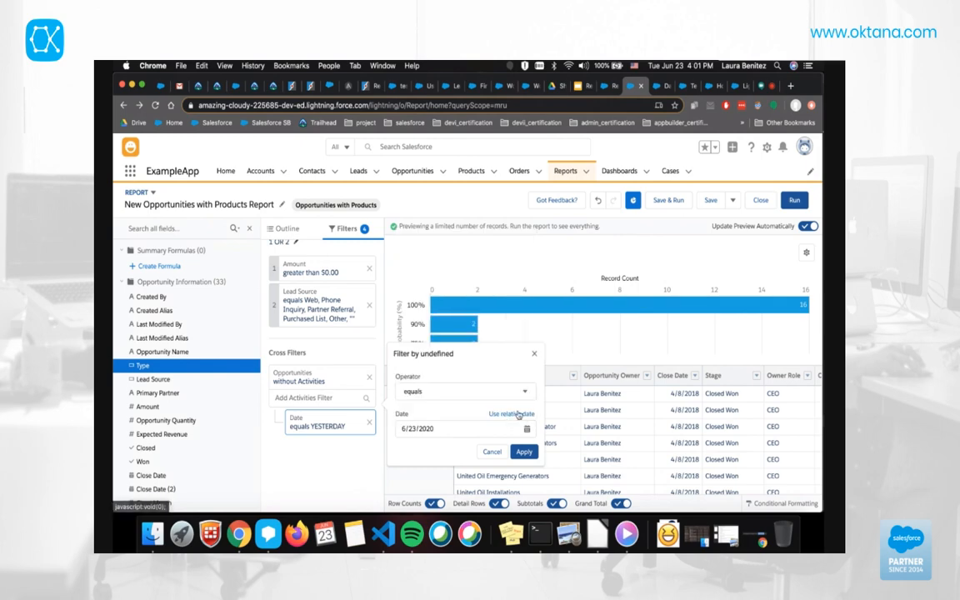
Return the Activities Date condition to the relative date YESTERDAY and apply it.
left_click(511, 415)
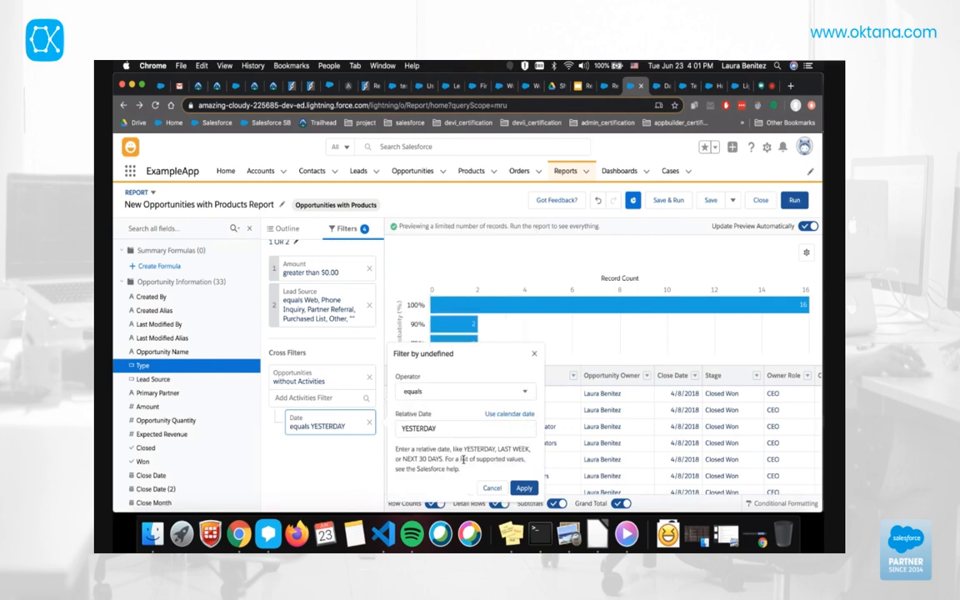
left_click(447, 430)
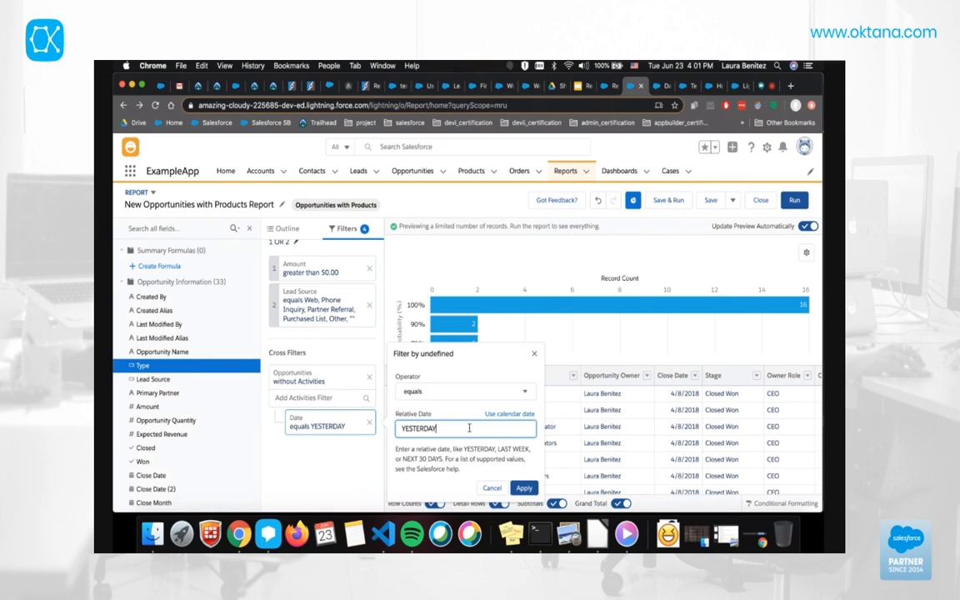
left_click(525, 489)
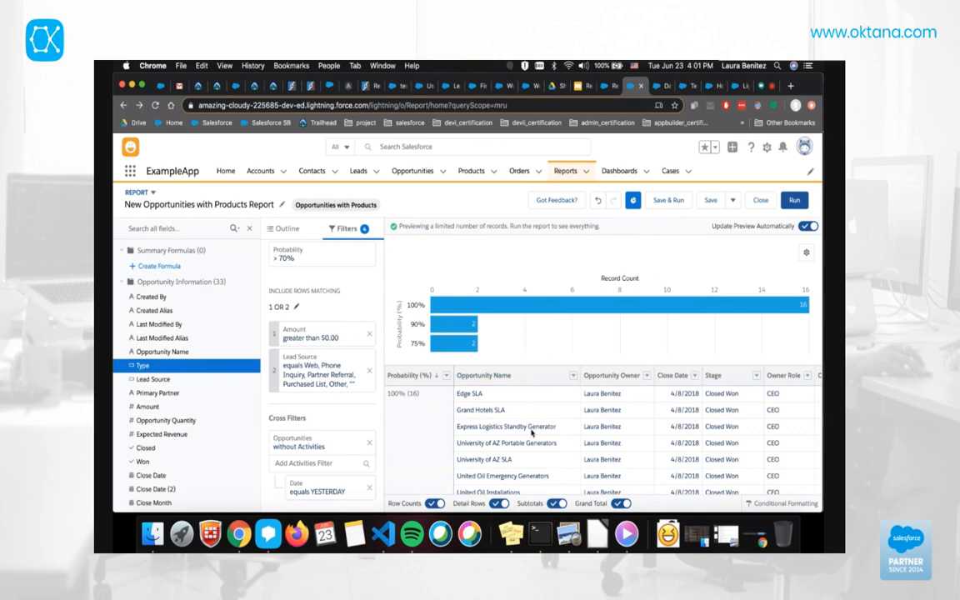
Change the filter logic for the Amount and Lead Source filters to 1 AND 2 and apply it.
scroll(533, 416, "down", 3)
scroll(533, 427, "up", 3)
left_click(297, 309)
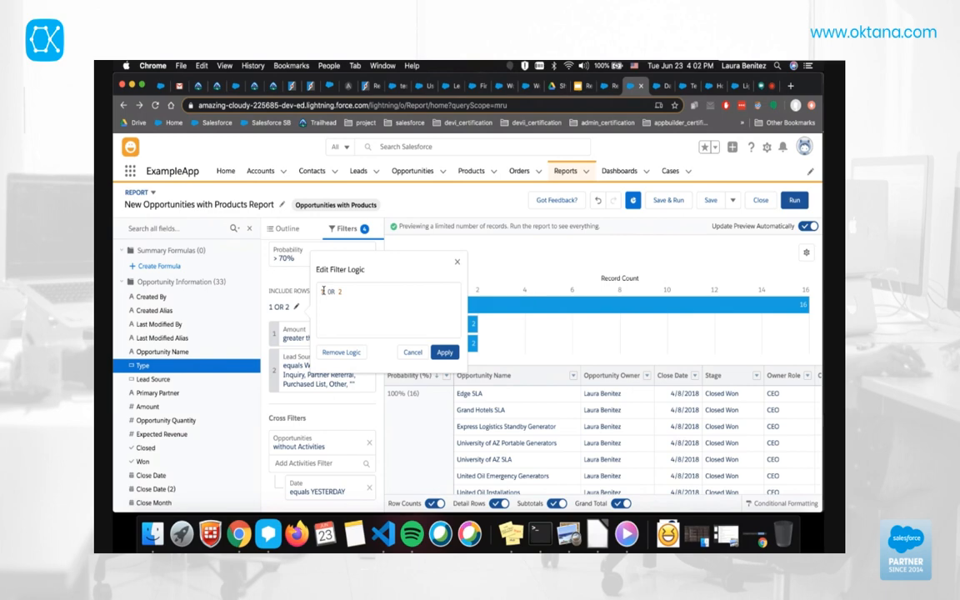
double_click(330, 292)
type("AND")
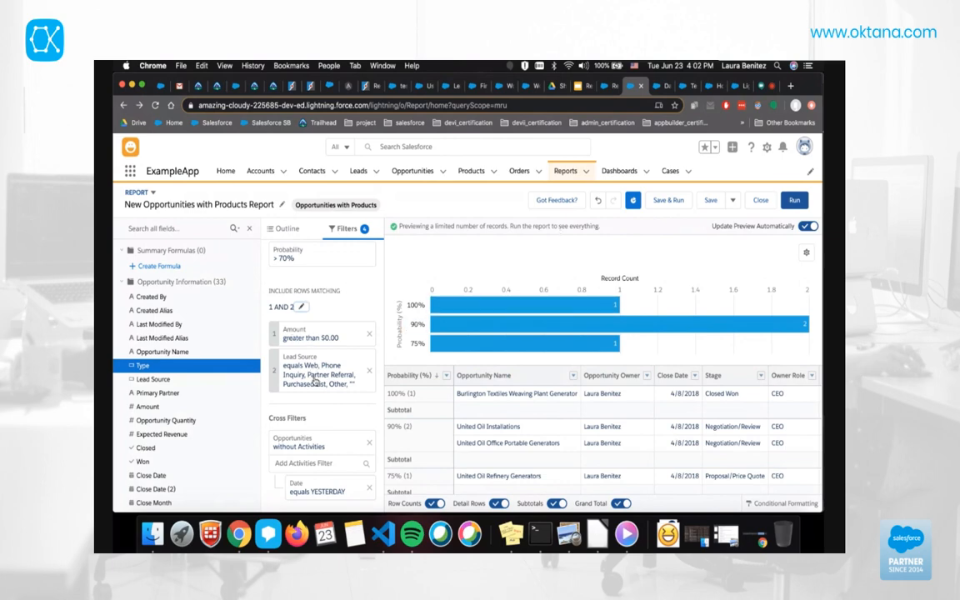
Set the filter logic for the Amount and Lead Source filters back to 1 OR 2 and apply it.
scroll(323, 358, "up", 3)
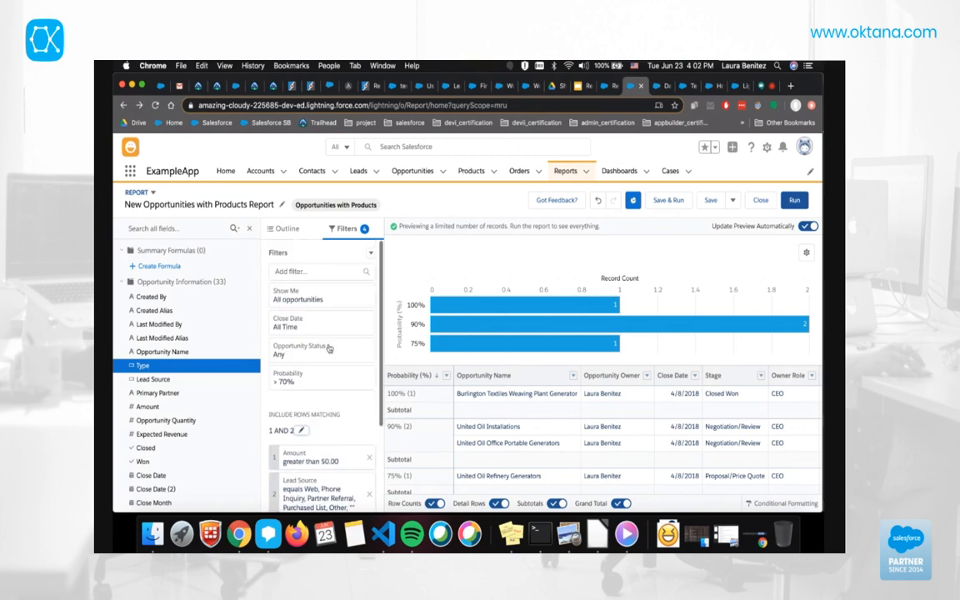
left_click(301, 430)
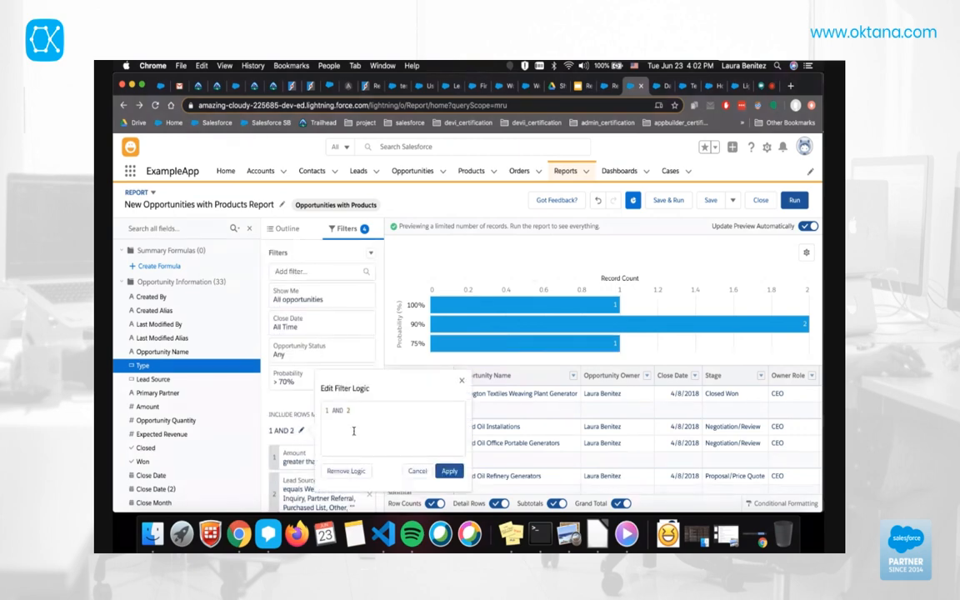
double_click(339, 411)
type("OR")
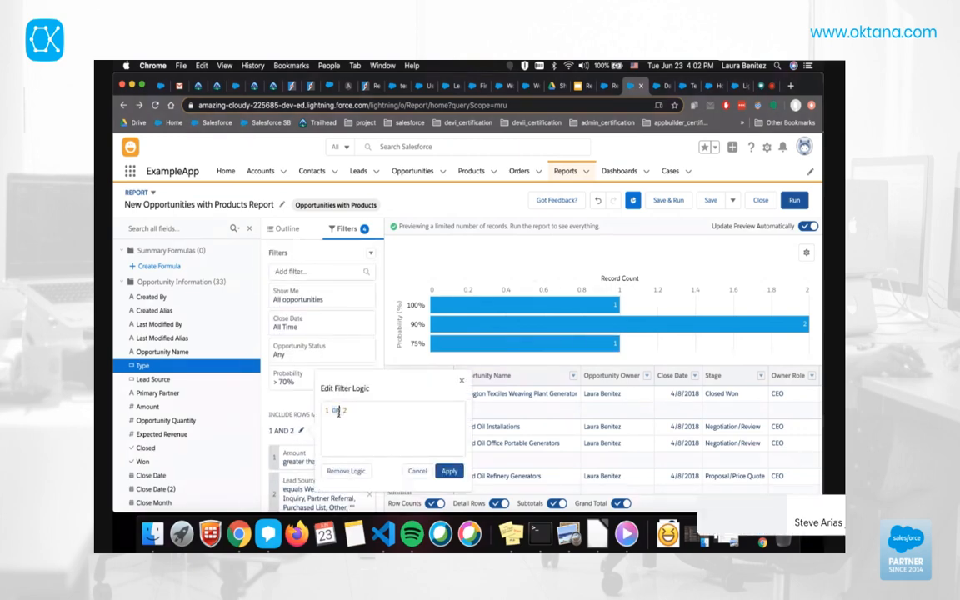
left_click(455, 472)
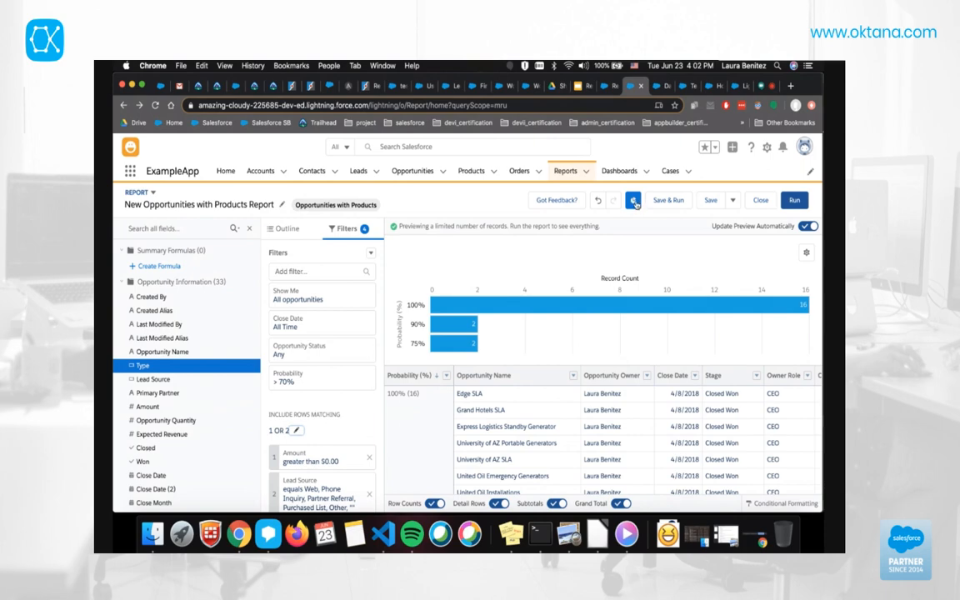
Try the Donut display for the report chart and change it to a Column chart.
left_click(808, 253)
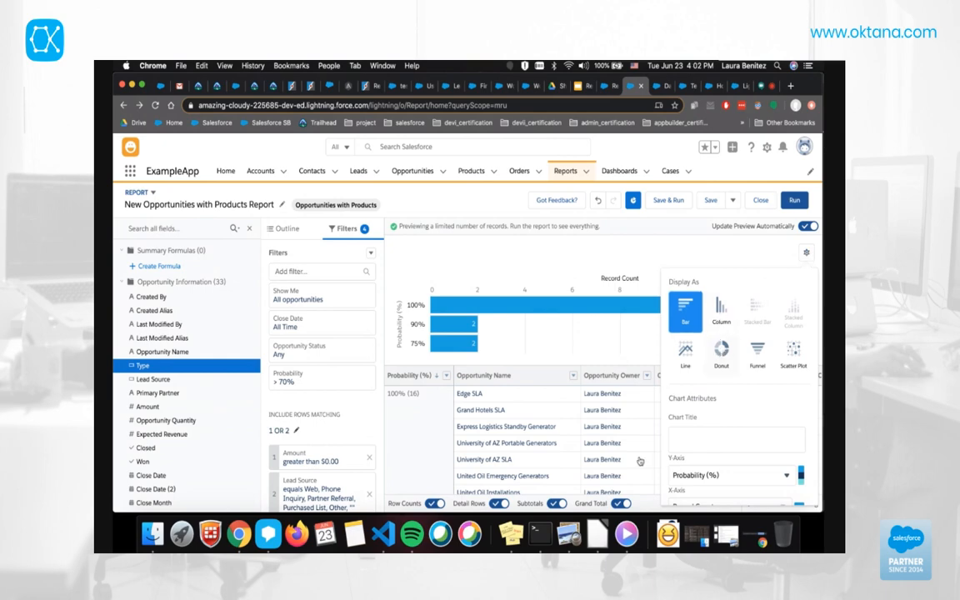
left_click(721, 351)
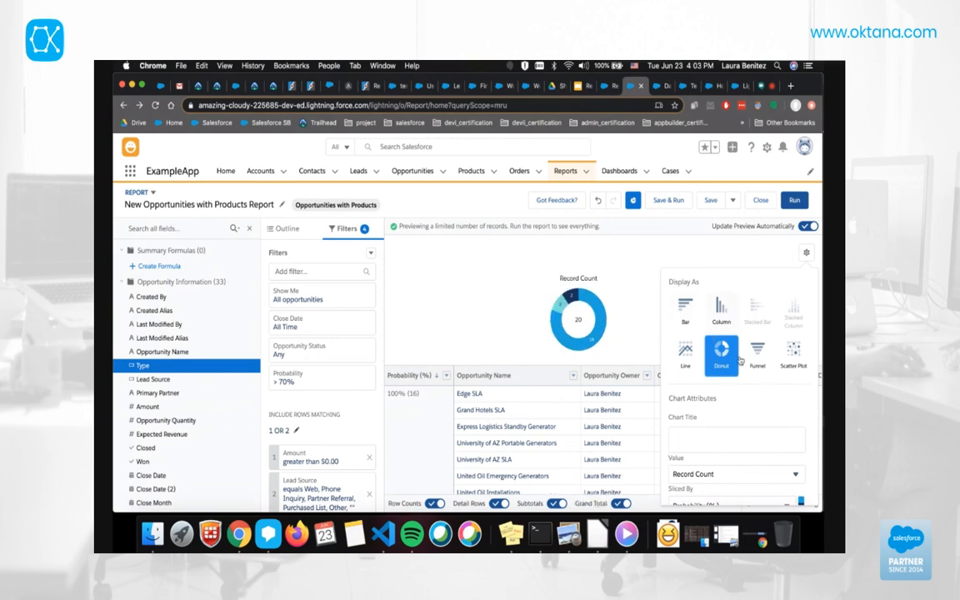
left_click(719, 313)
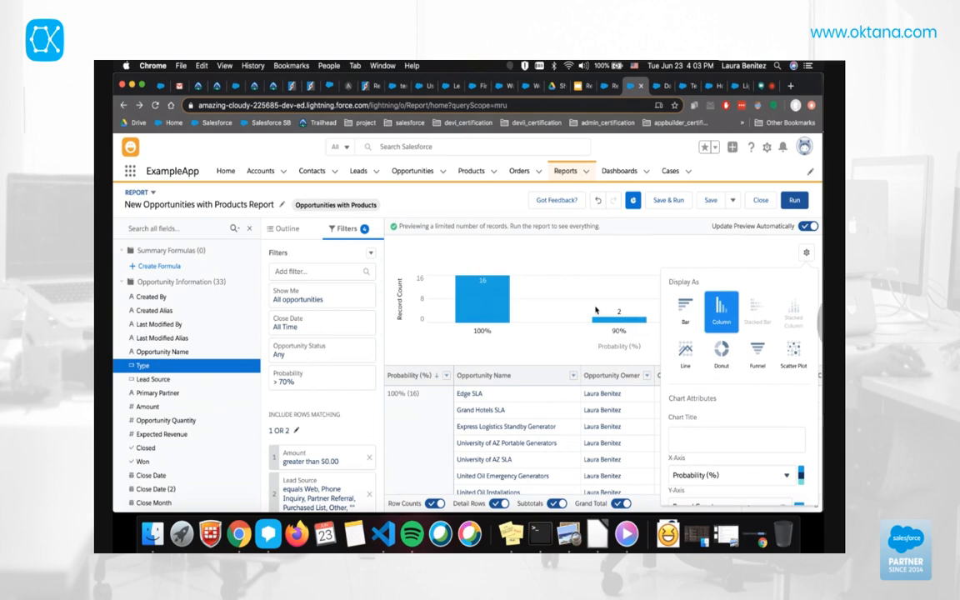
Set the column chart's Y-Axis to Sum of Amount.
scroll(718, 410, "down", 2)
scroll(717, 410, "down", 1)
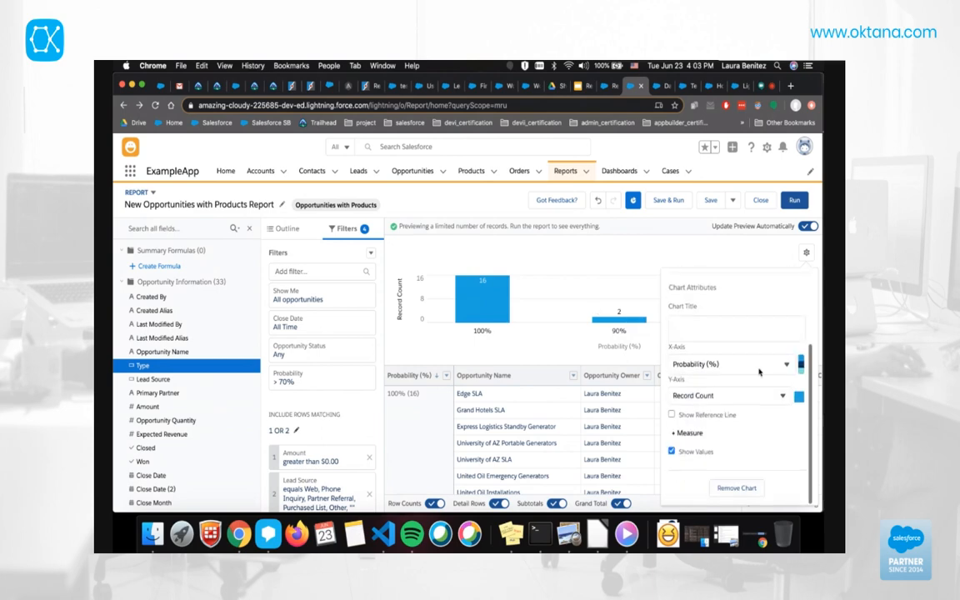
left_click(734, 395)
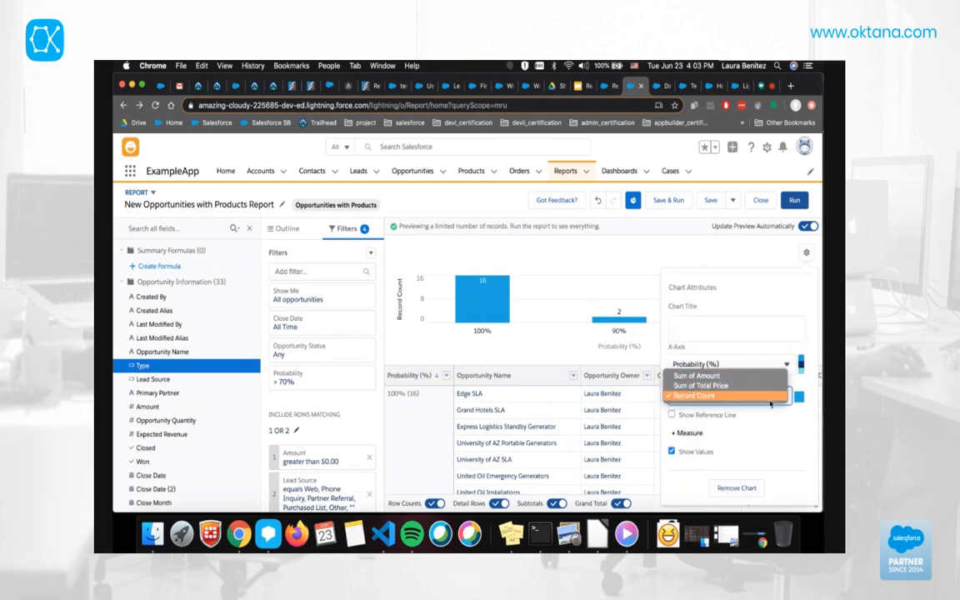
left_click(752, 340)
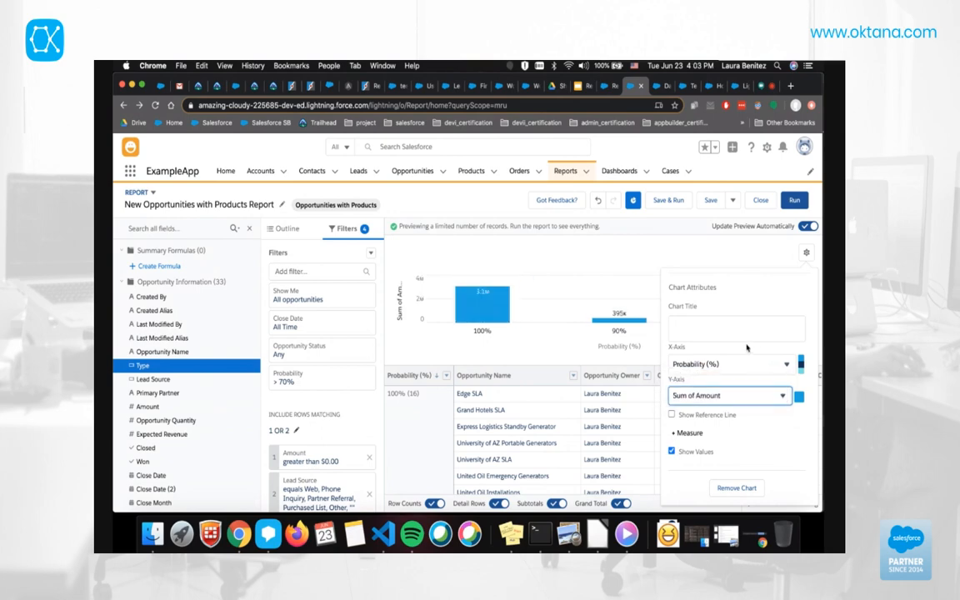
scroll(747, 348, "up", 1)
scroll(747, 347, "up", 2)
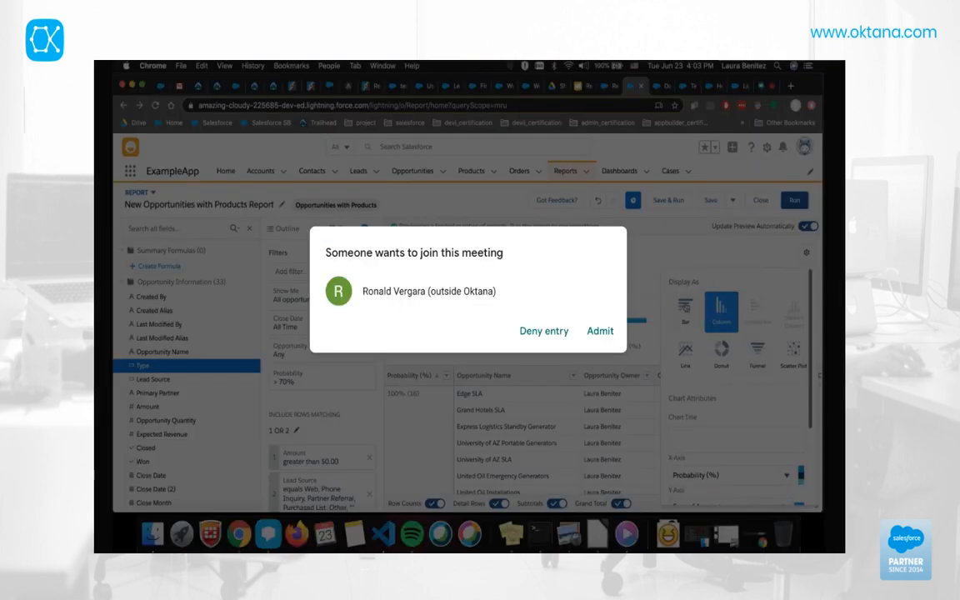
Change the report chart to the Bar display and set its X-Axis to Record Count.
left_click(685, 306)
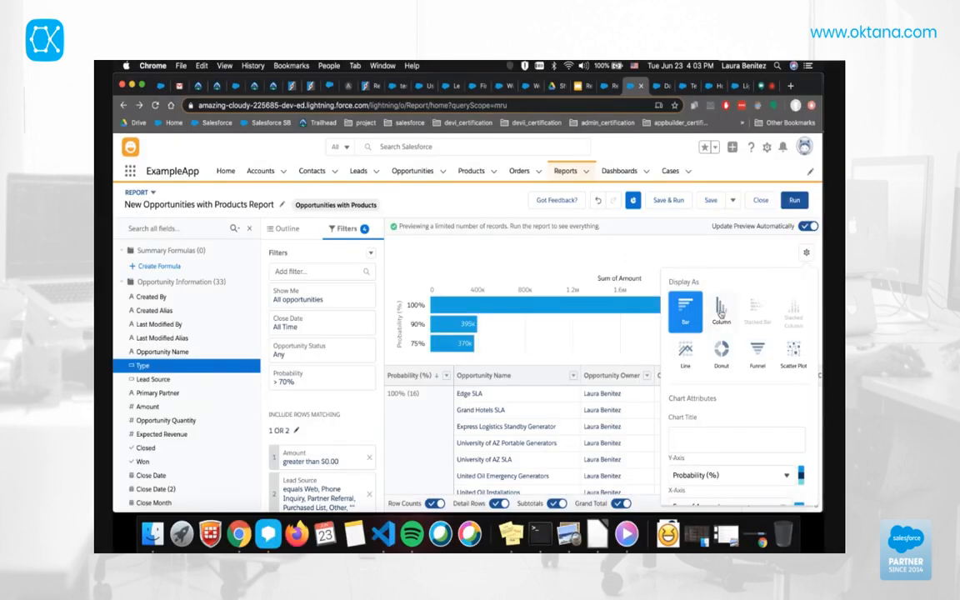
scroll(717, 321, "down", 1)
scroll(719, 322, "down", 2)
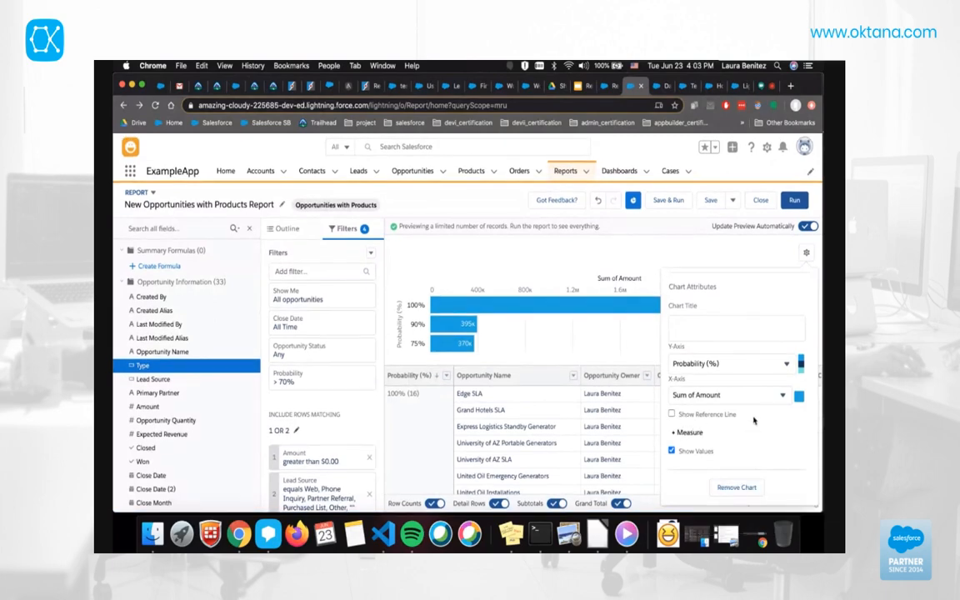
scroll(713, 390, "up", 1)
scroll(718, 370, "up", 1)
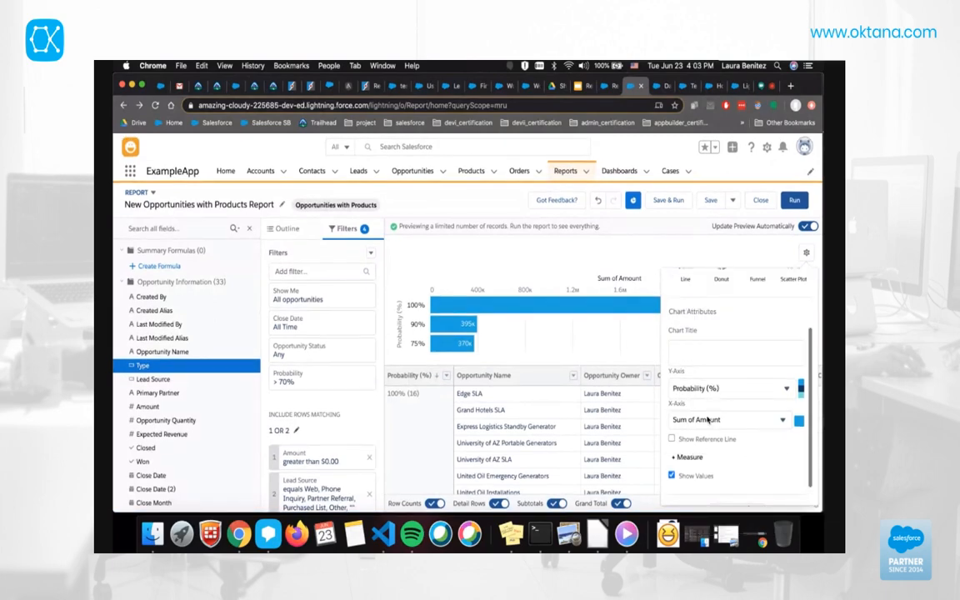
left_click(707, 420)
left_click(752, 460)
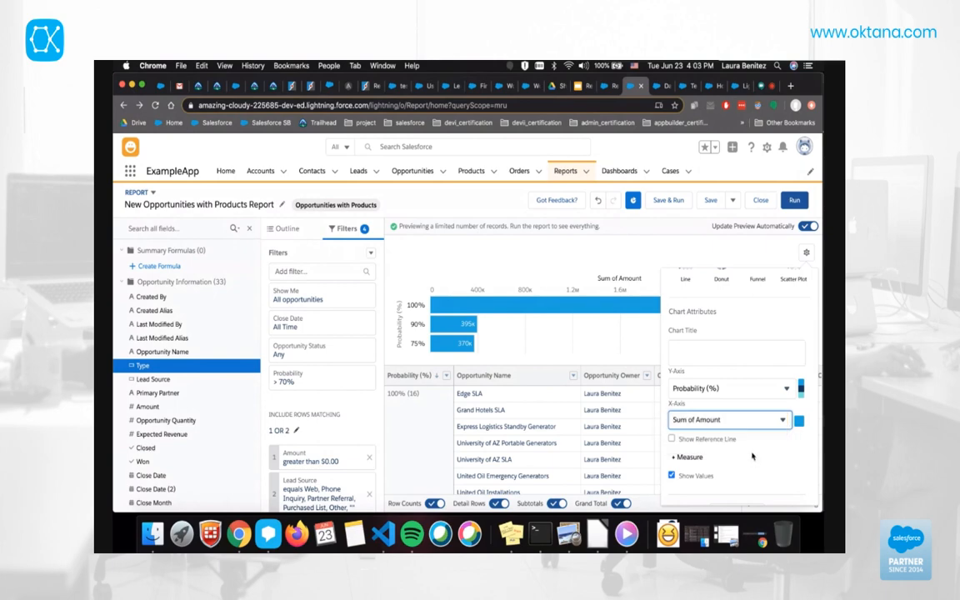
scroll(744, 335, "down", 1)
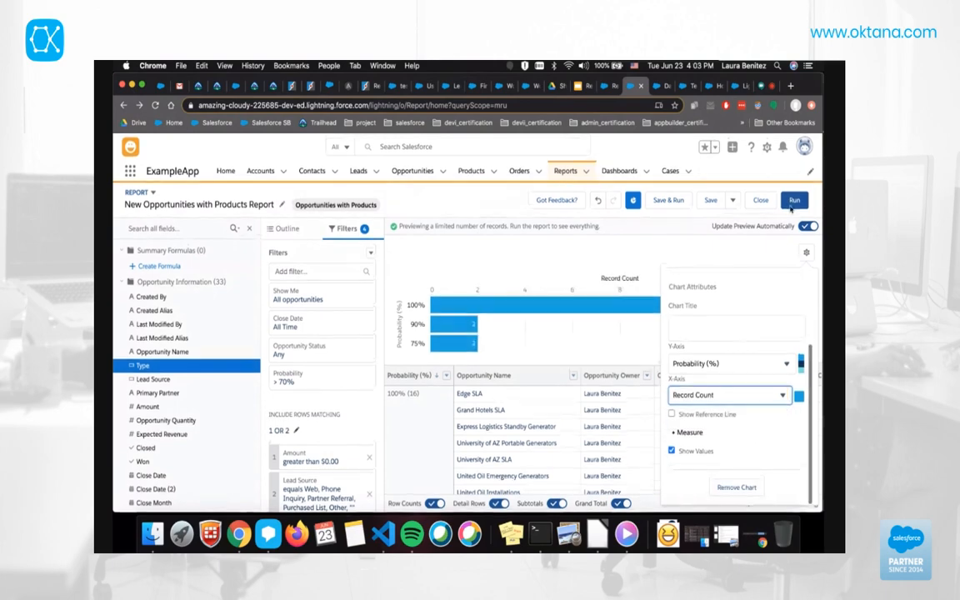
scroll(767, 320, "up", 3)
left_click(807, 252)
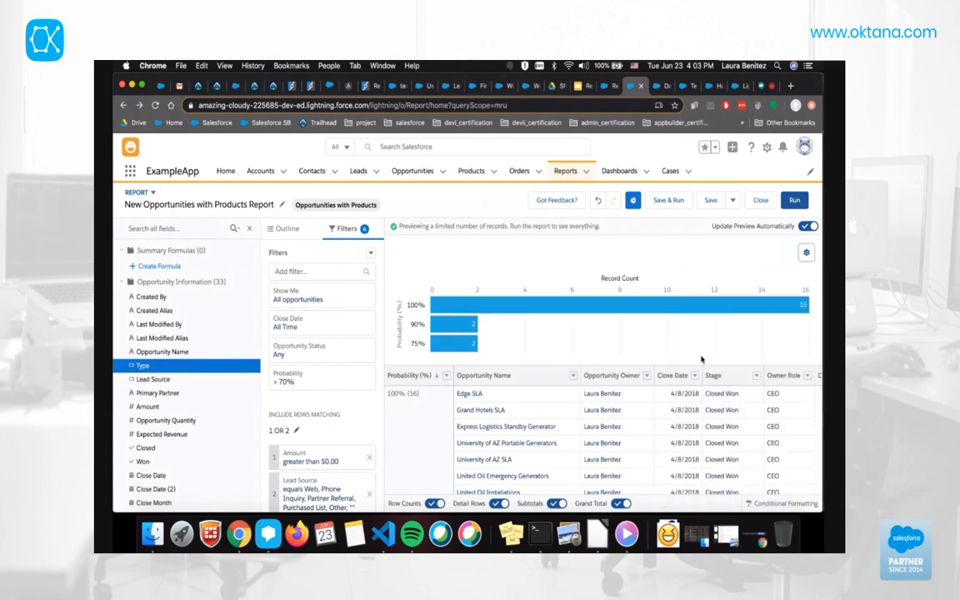
Close the New Opportunities with Products Report and save its changes.
left_click(708, 202)
left_click(761, 200)
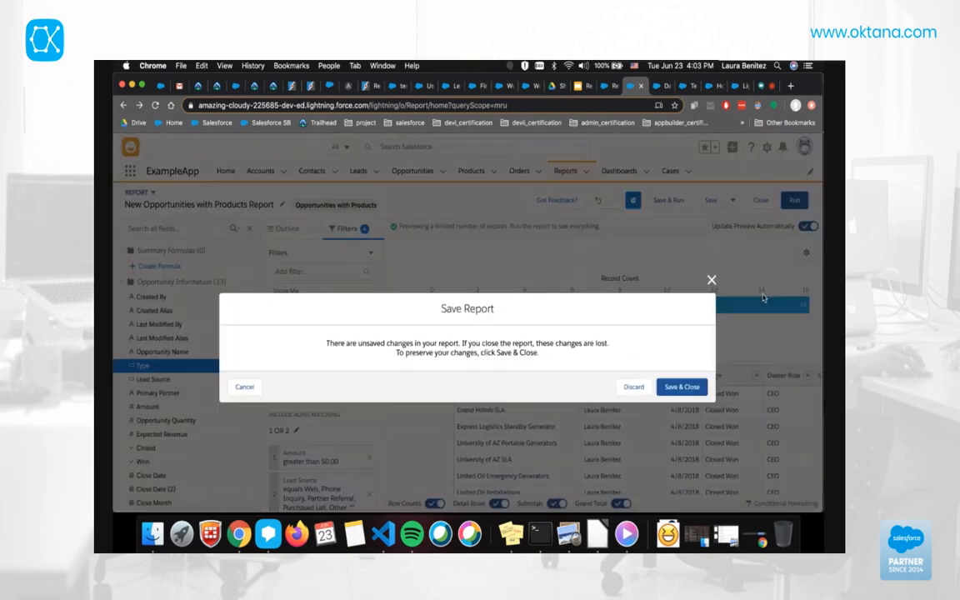
left_click(671, 386)
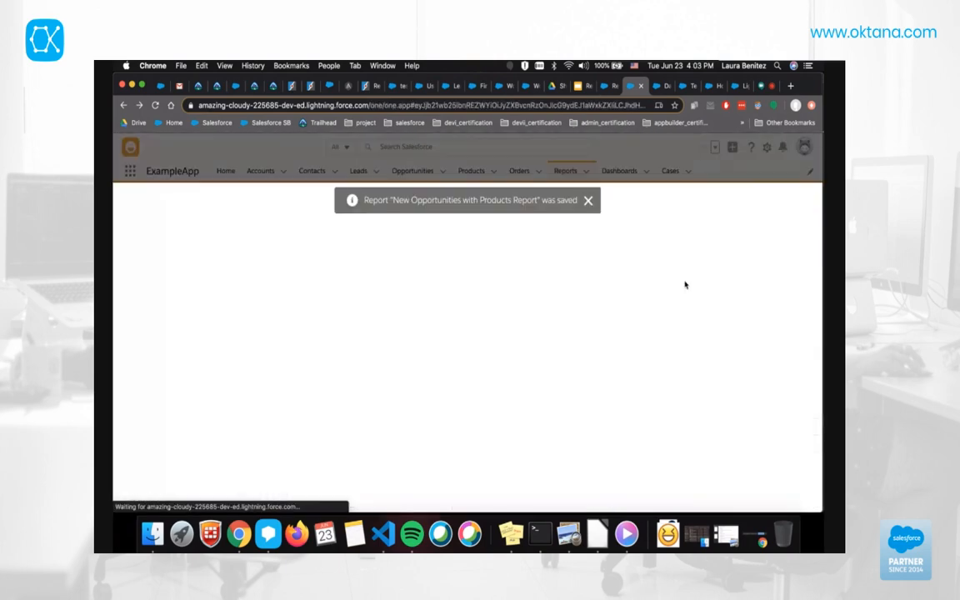
left_click(661, 221)
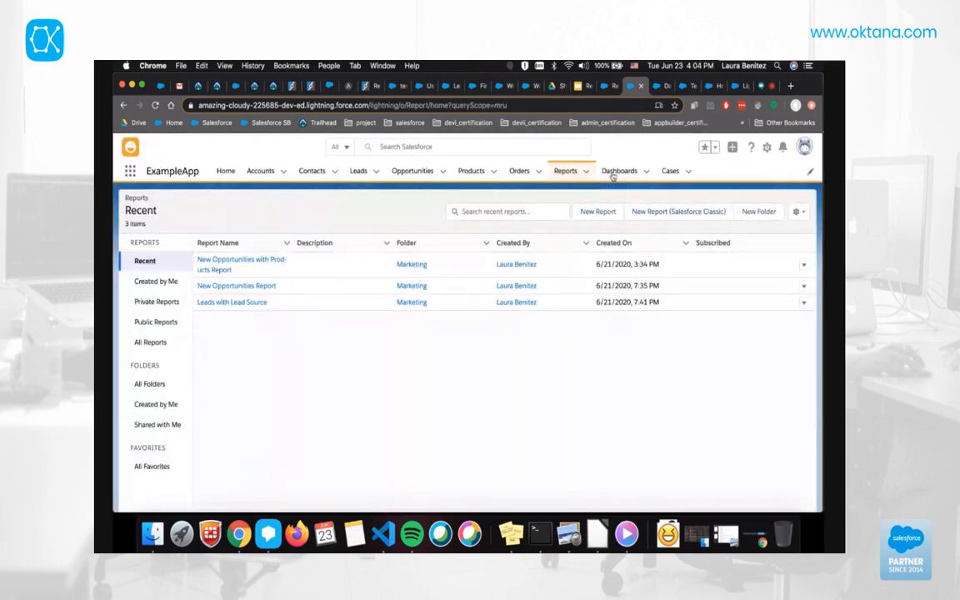
Go to the dashboards and look through all dashboard folders and the recent dashboards.
left_click(617, 171)
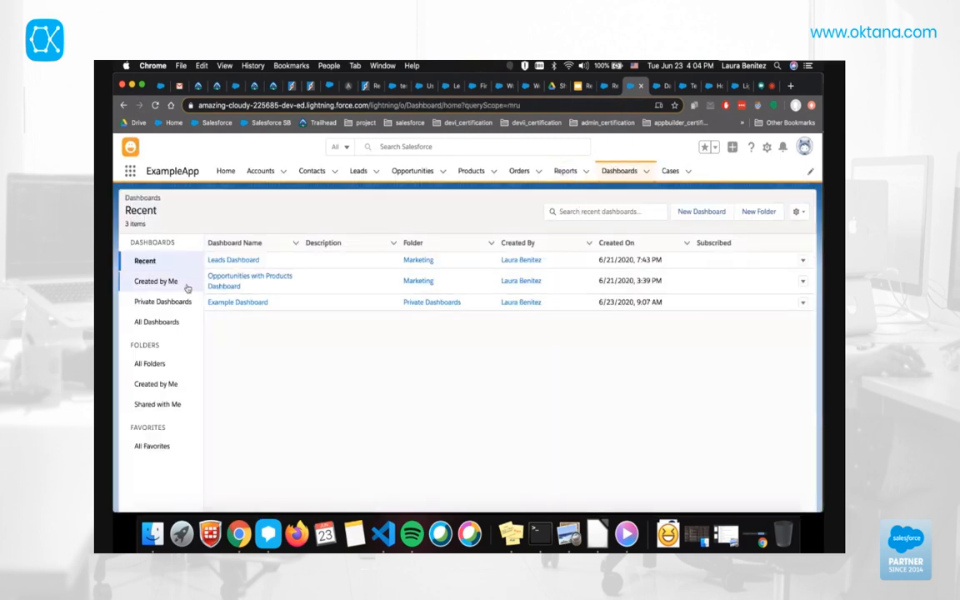
left_click(151, 365)
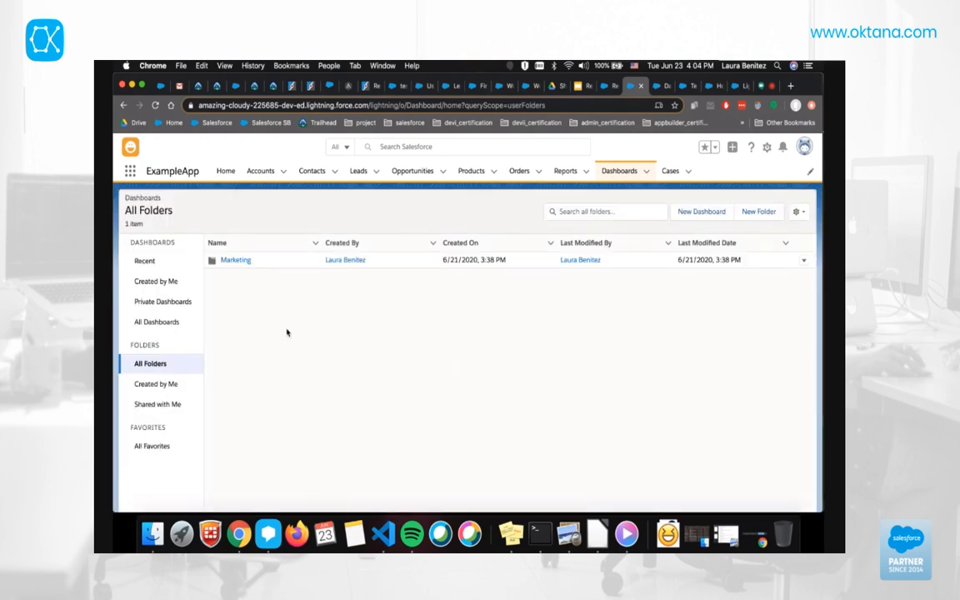
left_click(146, 261)
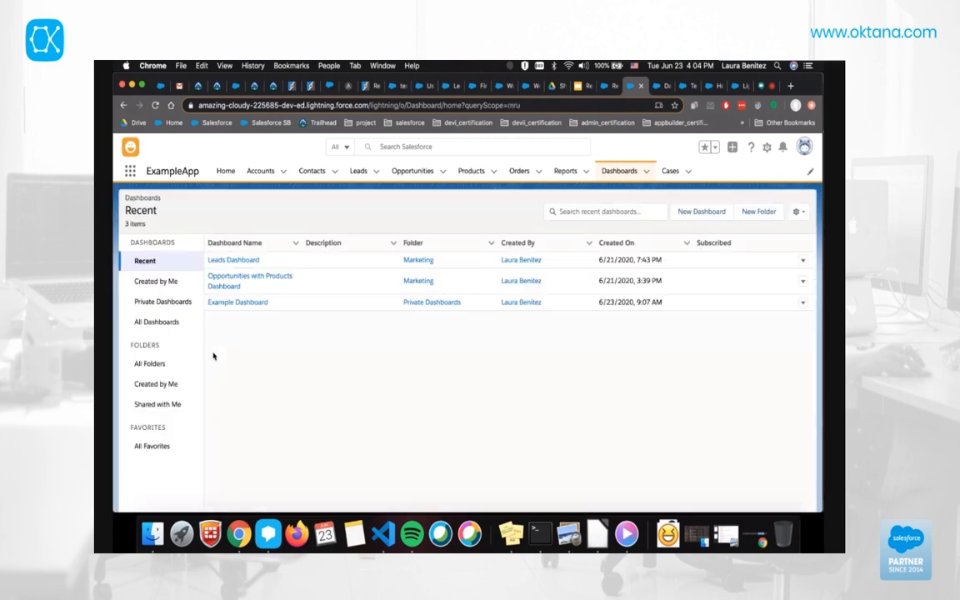
Start a new dashboard and name it Opportunities with Products Dashboard1, leaving the description empty.
left_click(717, 213)
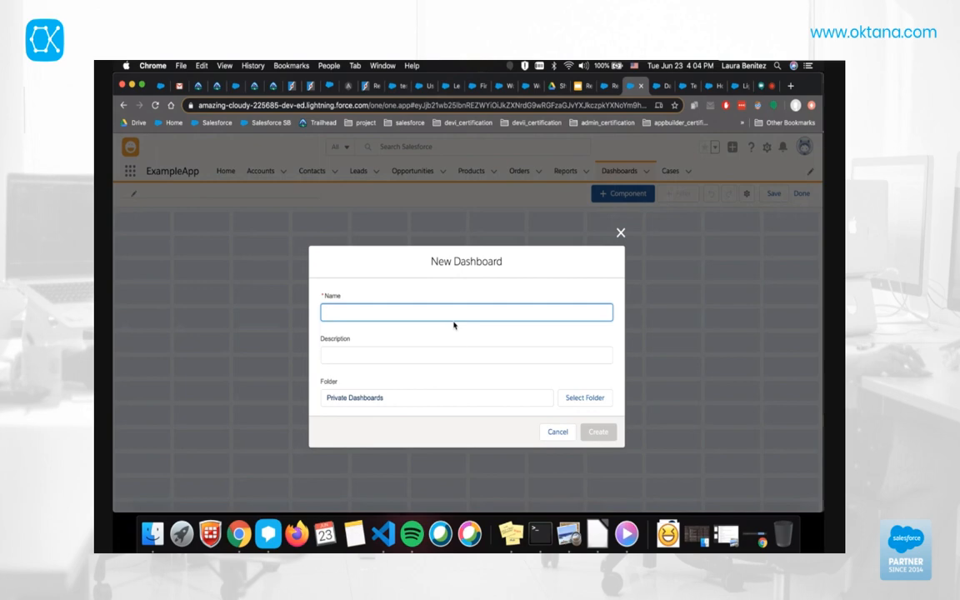
type("OPP")
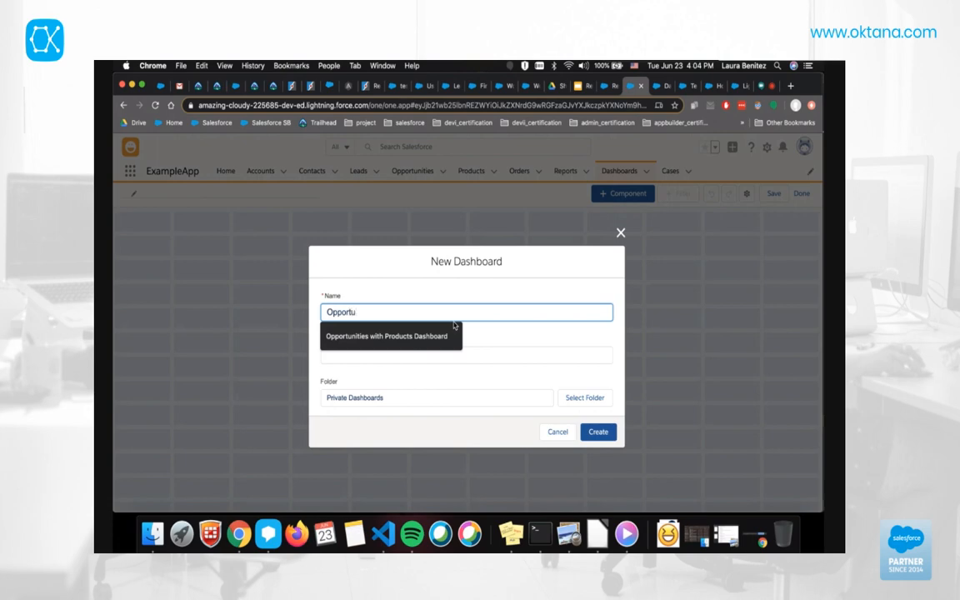
type("ortu")
left_click(403, 334)
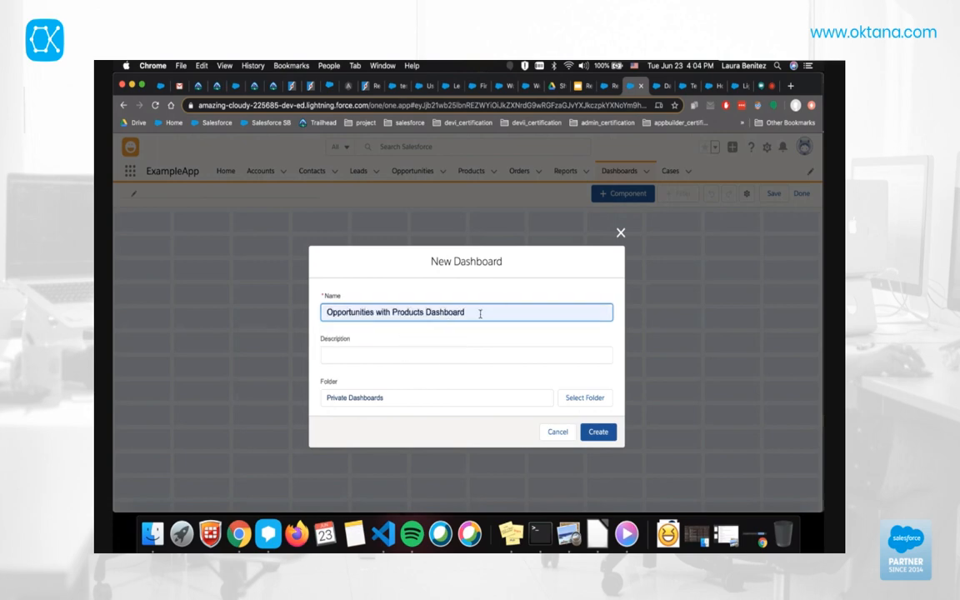
type("1")
left_click(369, 352)
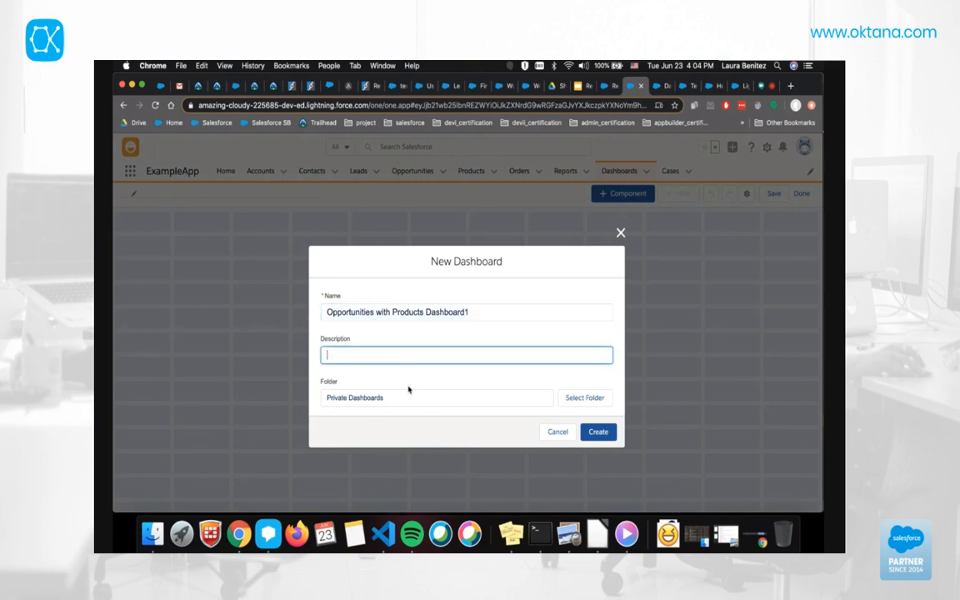
Choose the Marketing folder for the new dashboard and create it.
left_click(585, 398)
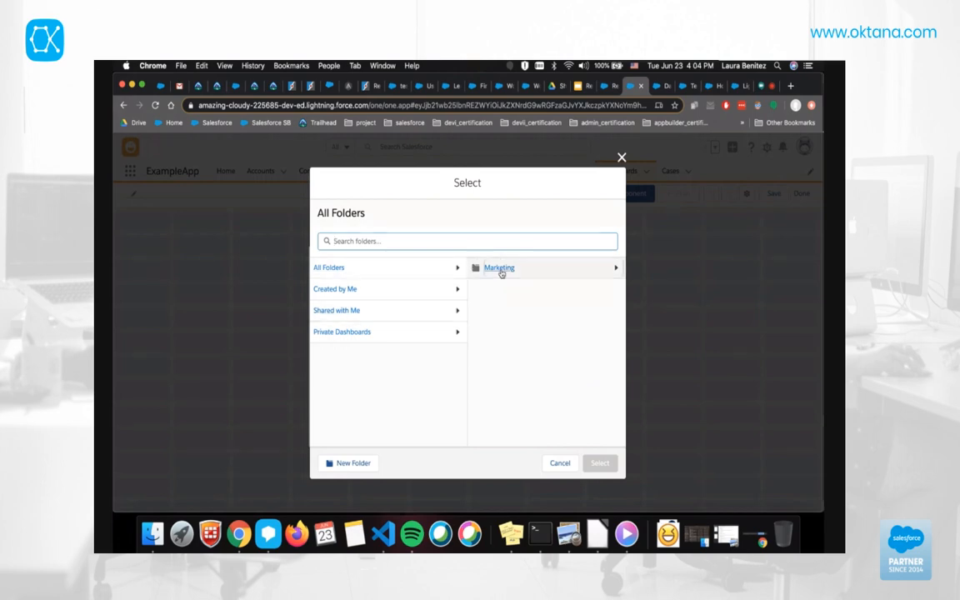
left_click(499, 268)
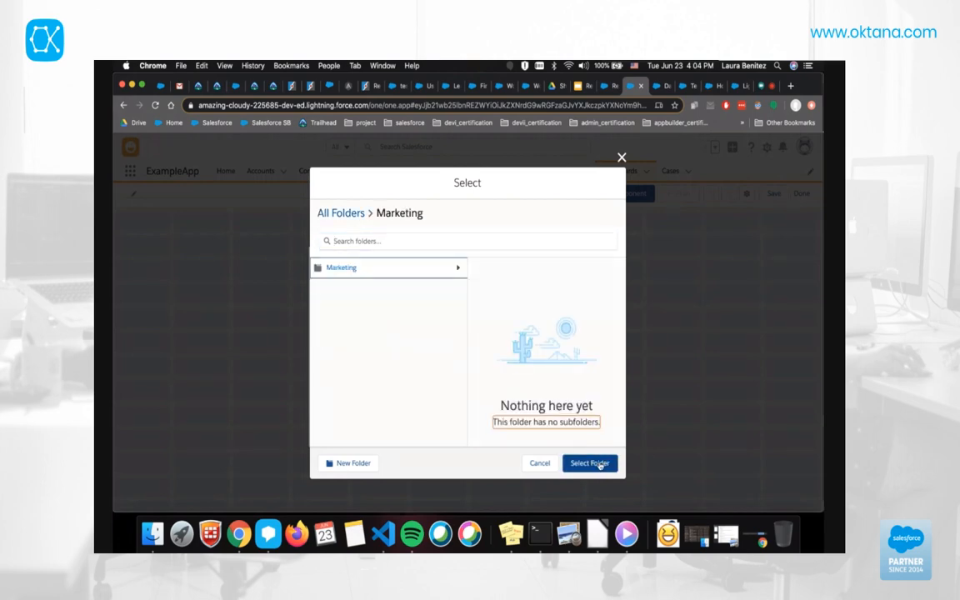
left_click(600, 463)
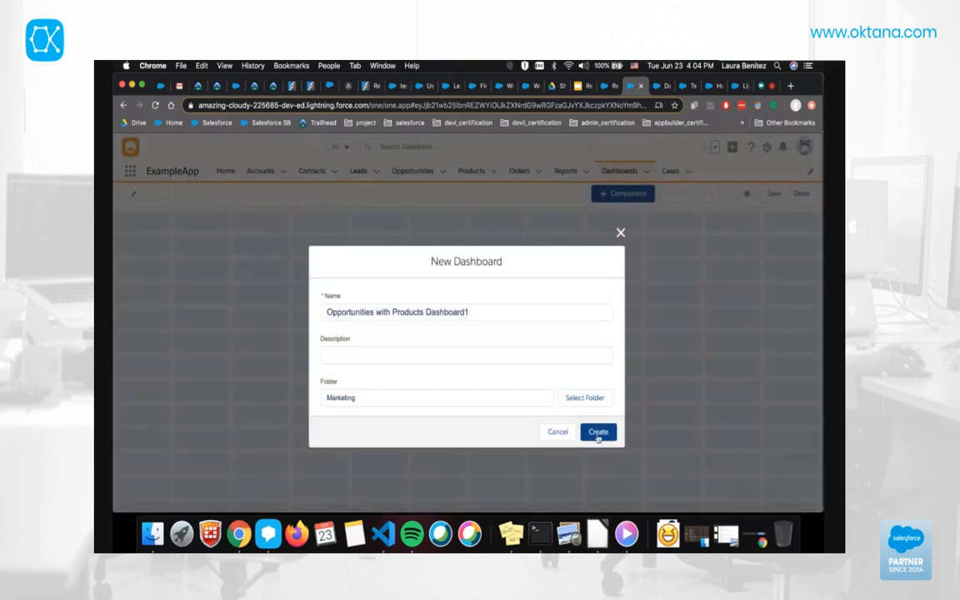
left_click(596, 432)
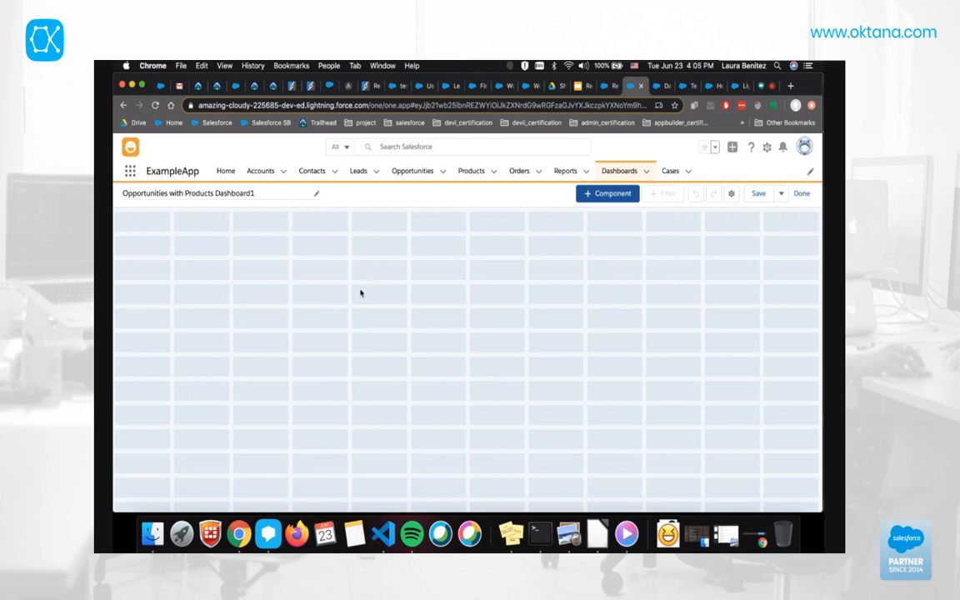
Start a dashboard component based on the New Opportunities with Products Report and review its chart settings.
left_click(617, 193)
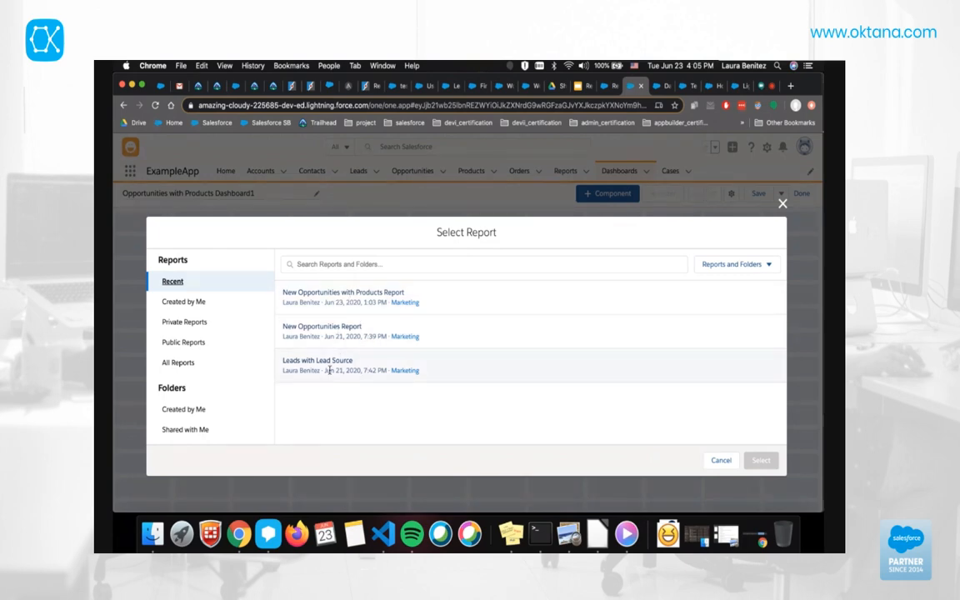
left_click(501, 332)
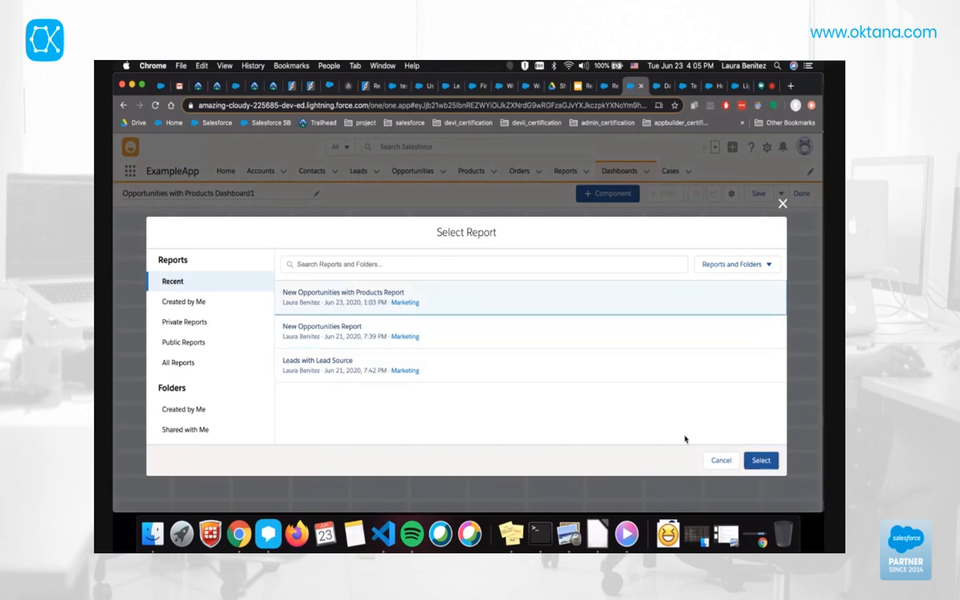
left_click(760, 459)
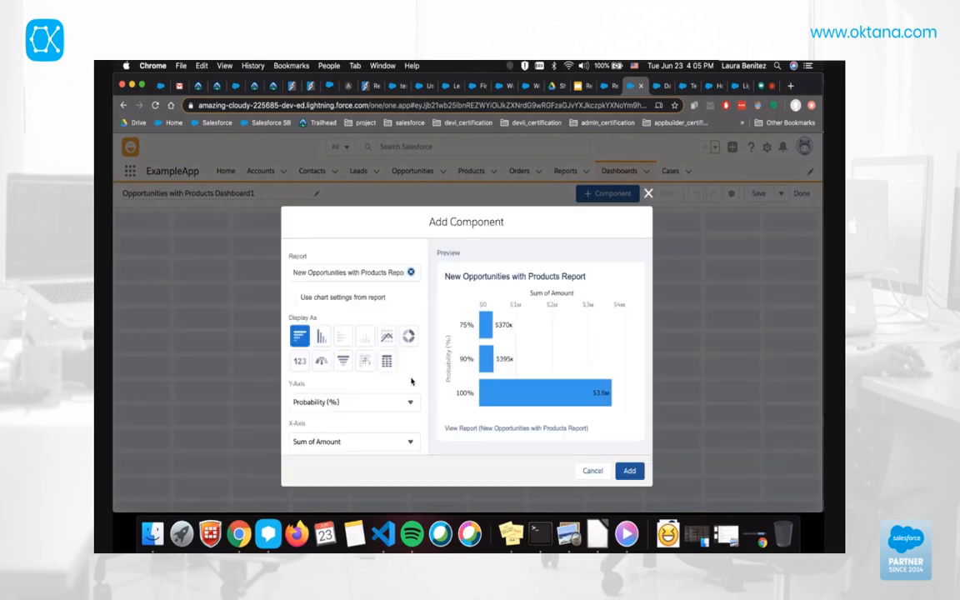
scroll(375, 382, "down", 5)
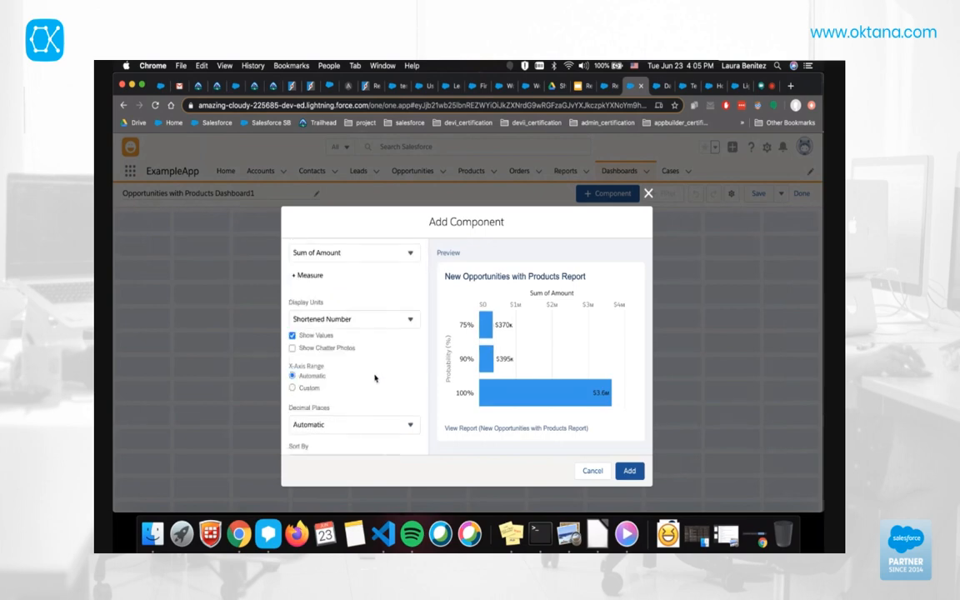
scroll(375, 351, "up", 5)
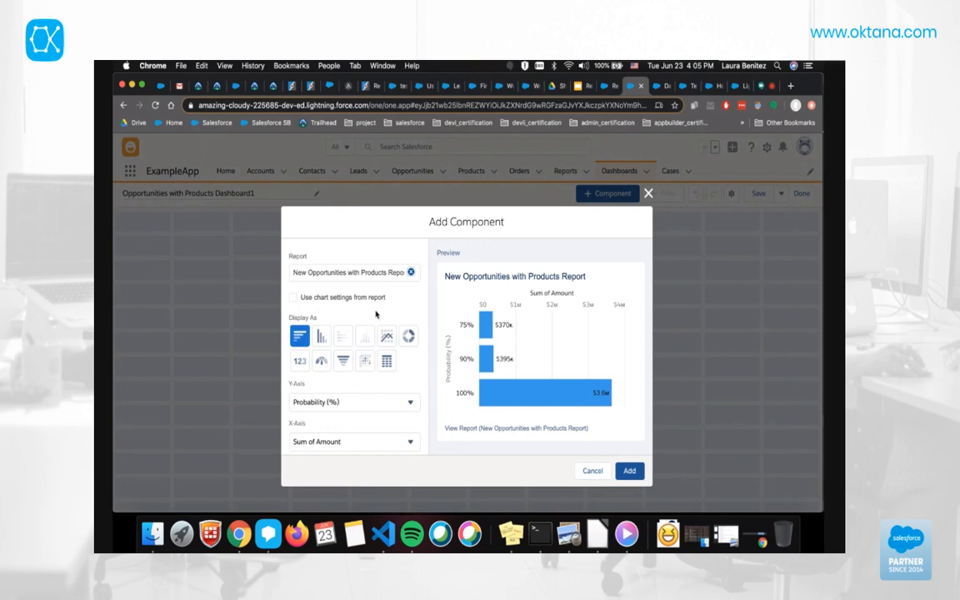
Try the Column display for the component, then set it to Donut with Sum of Amount sliced by Probability (%).
left_click(322, 335)
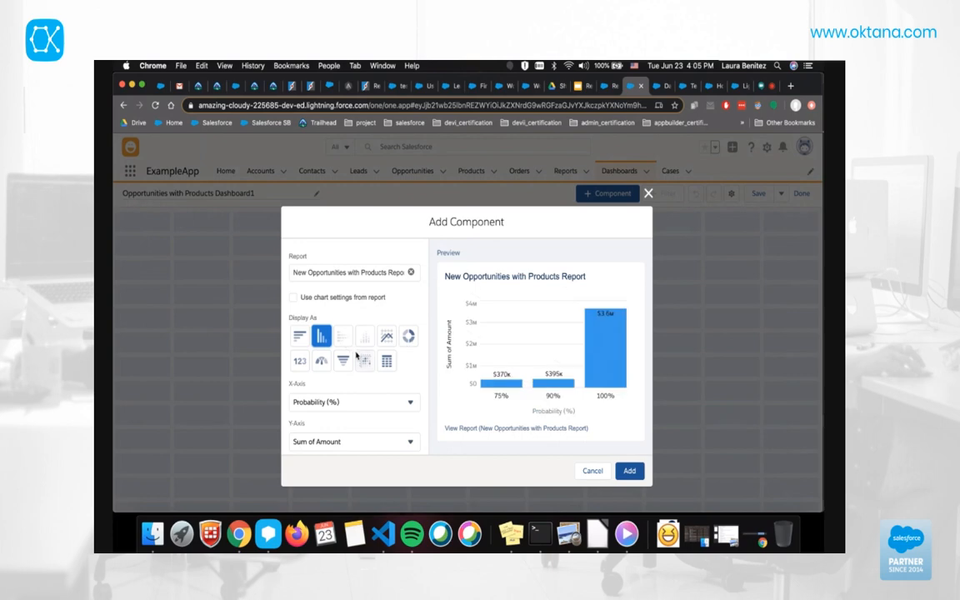
left_click(409, 336)
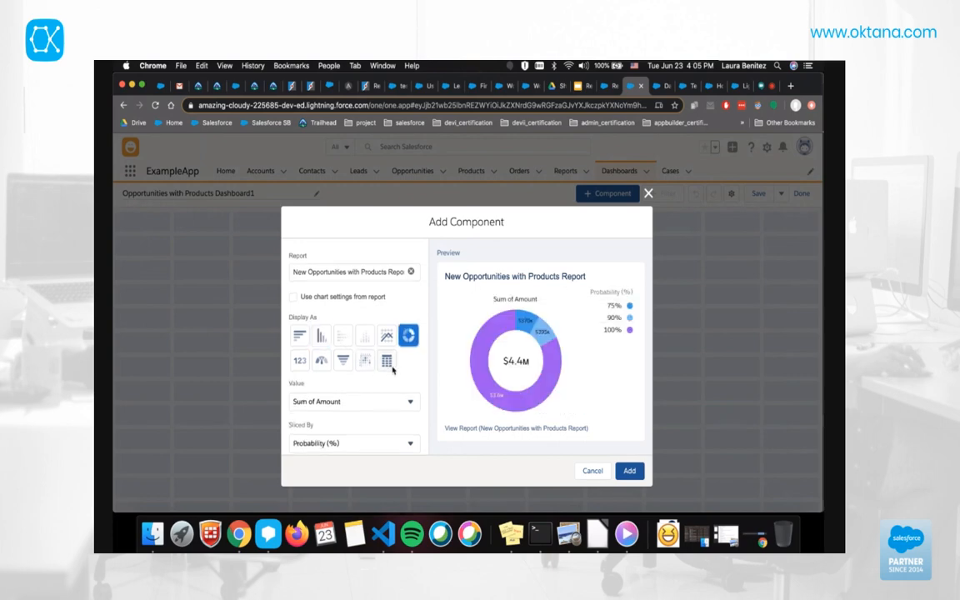
scroll(392, 370, "down", 3)
scroll(393, 370, "up", 2)
left_click(371, 299)
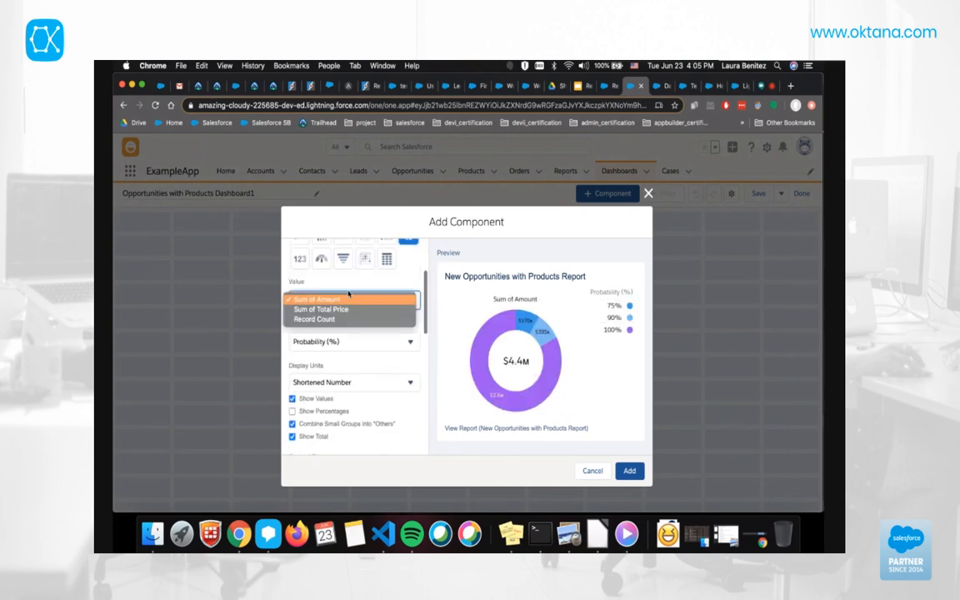
left_click(380, 340)
left_click(381, 342)
left_click(381, 343)
Apply the Dark component theme to the donut chart and add the component to the dashboard.
scroll(388, 371, "down", 8)
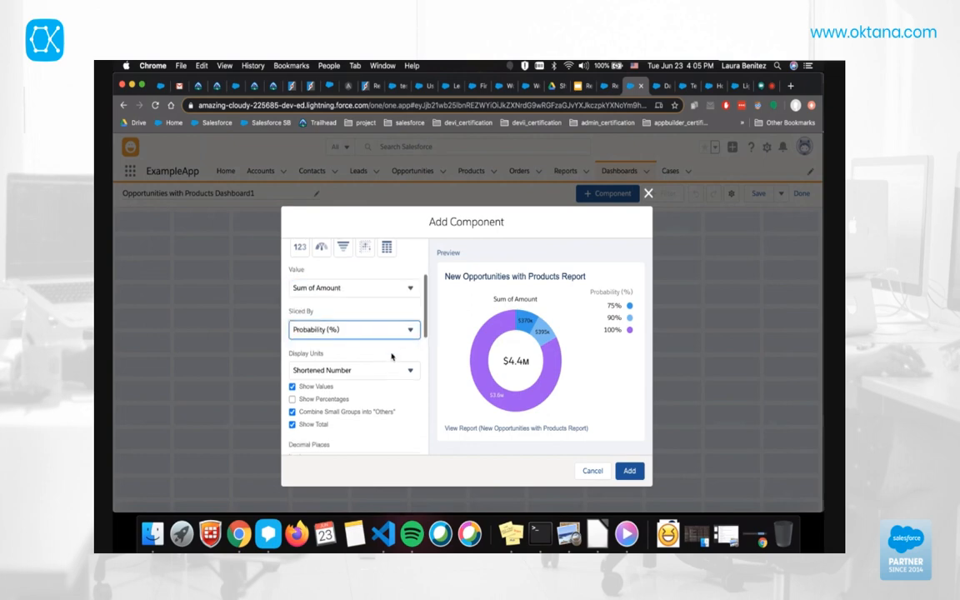
scroll(392, 357, "down", 3)
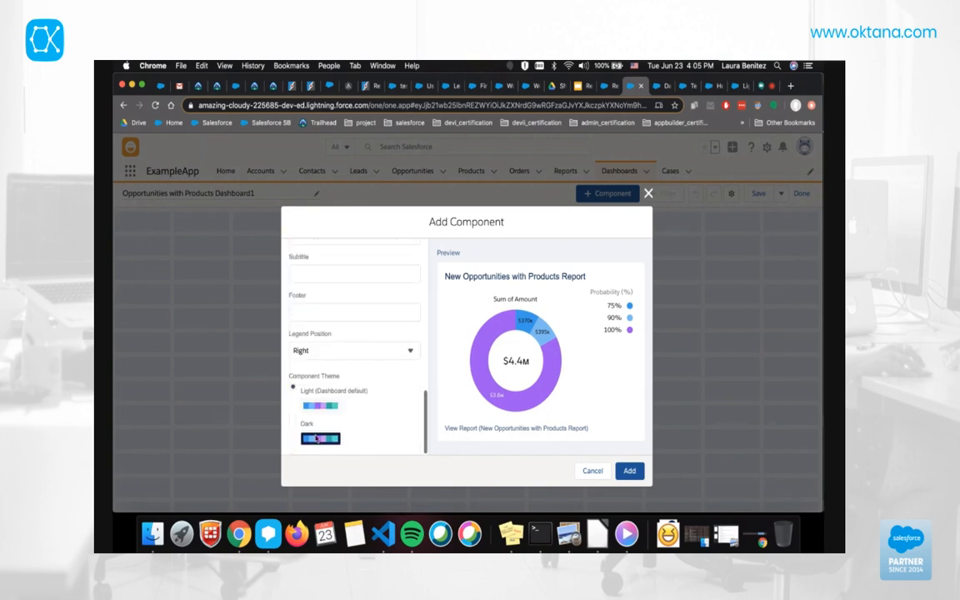
left_click(293, 419)
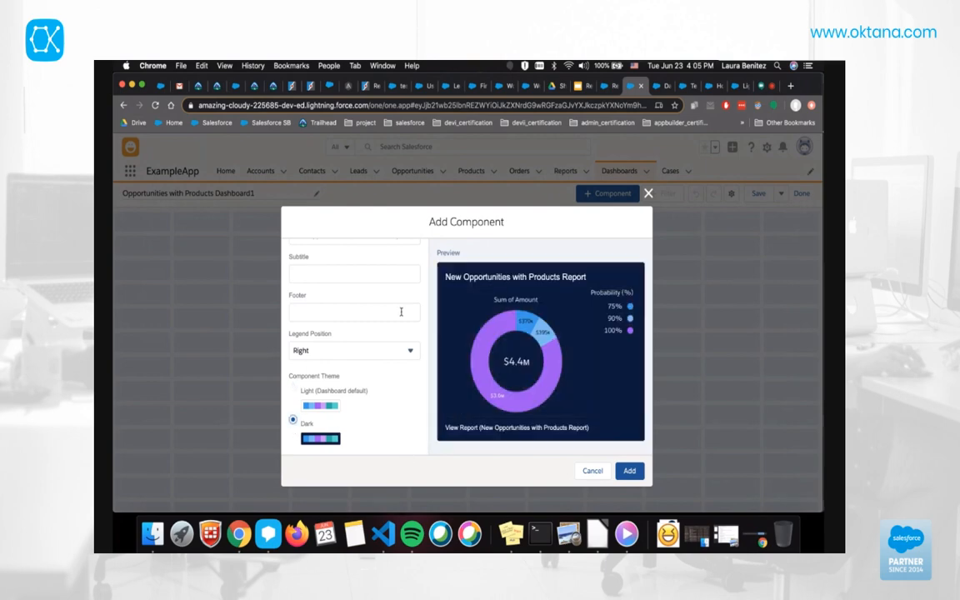
scroll(378, 350, "up", 3)
scroll(378, 351, "down", 3)
scroll(377, 350, "up", 1)
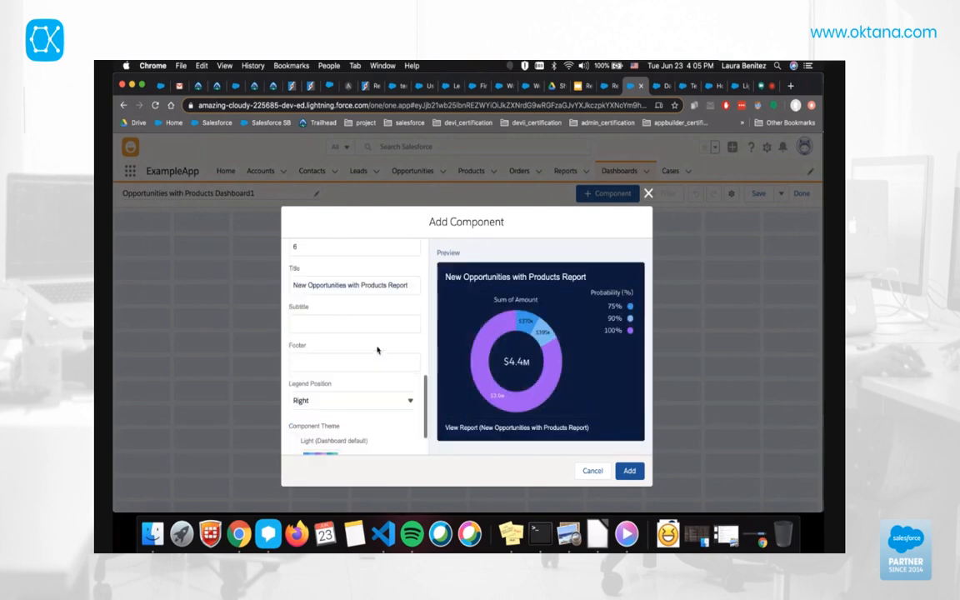
scroll(378, 350, "down", 1)
left_click(629, 470)
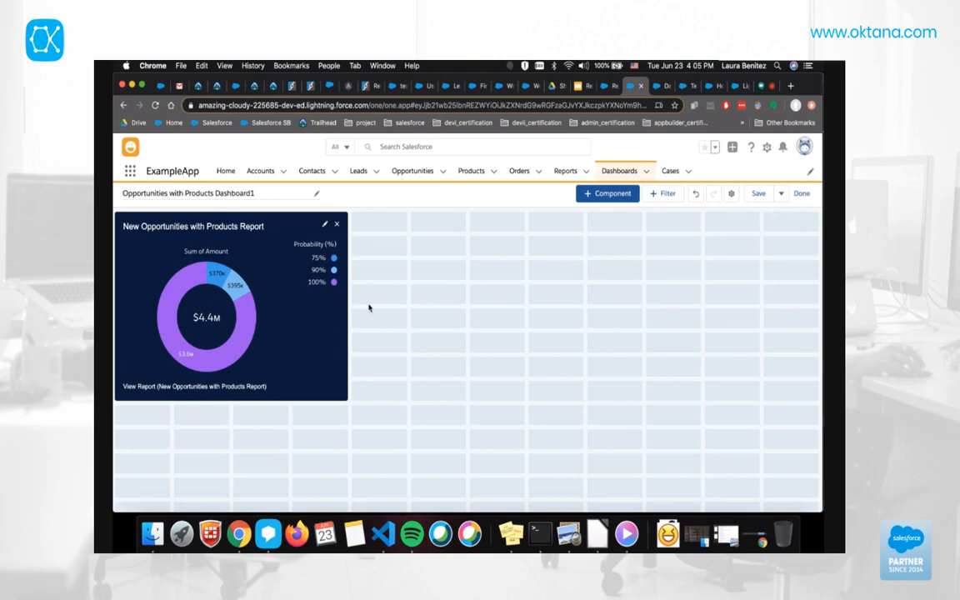
Start a second dashboard component based on the New Opportunities Report and display it as a column chart.
left_click(607, 194)
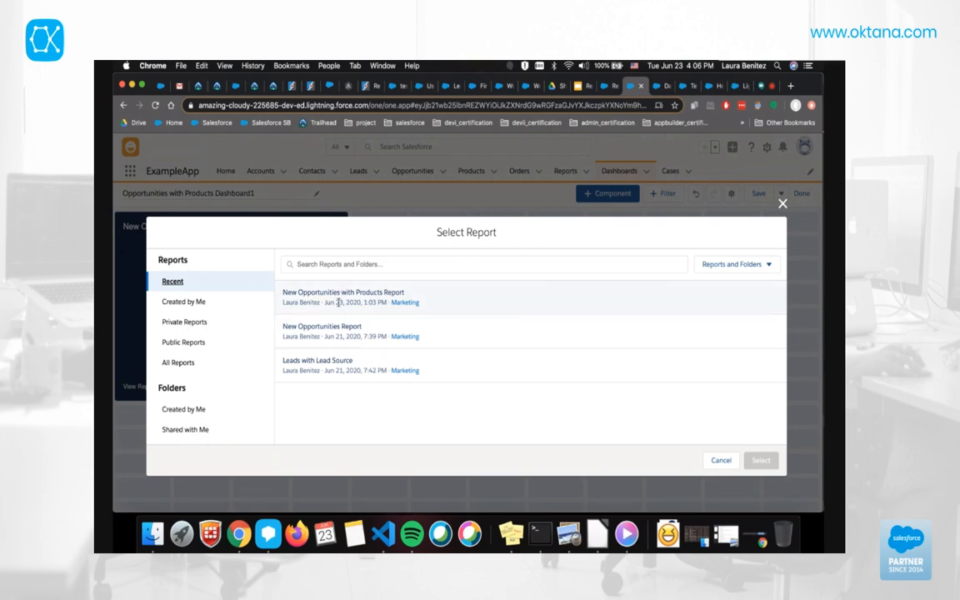
left_click(336, 327)
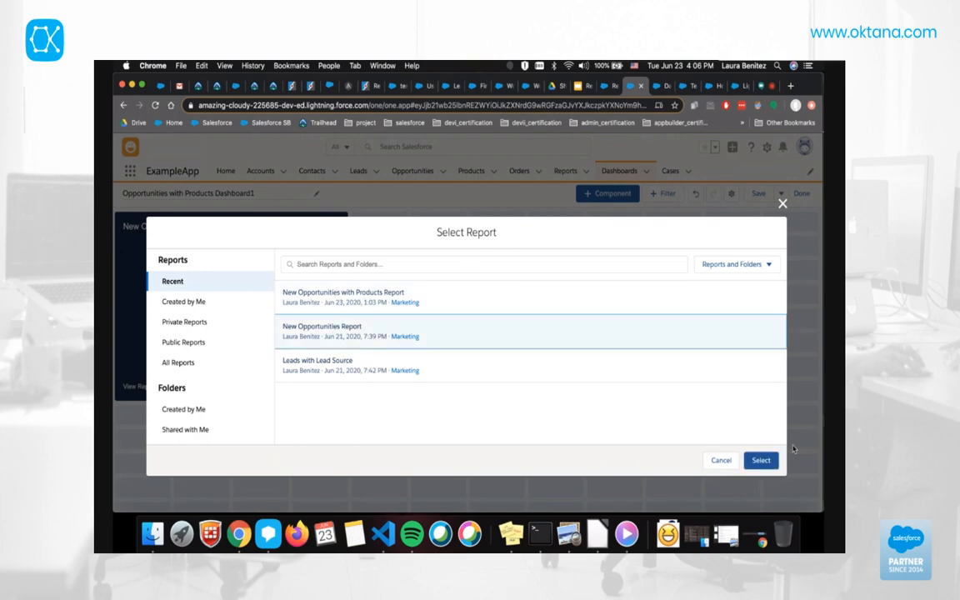
left_click(760, 460)
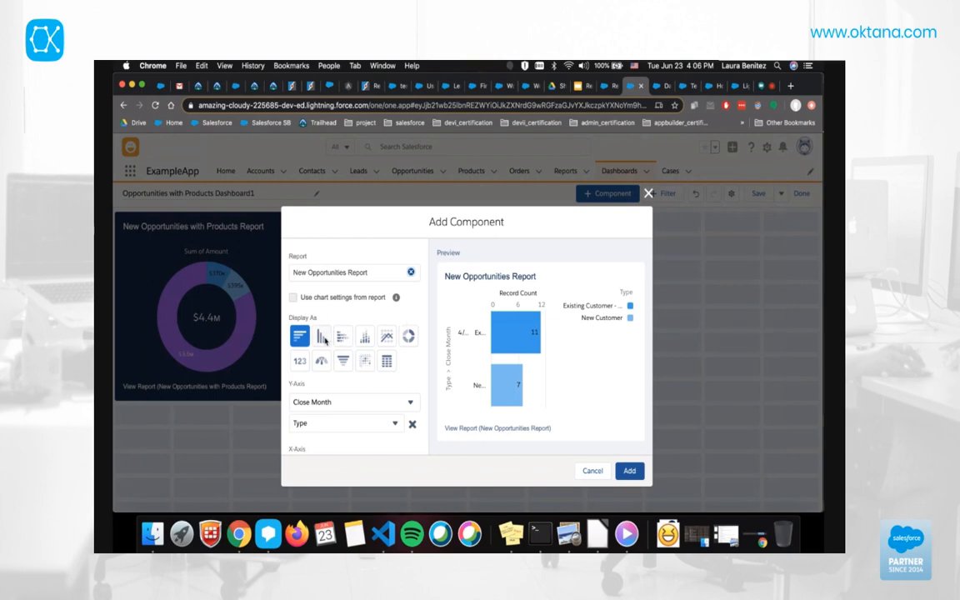
left_click(325, 339)
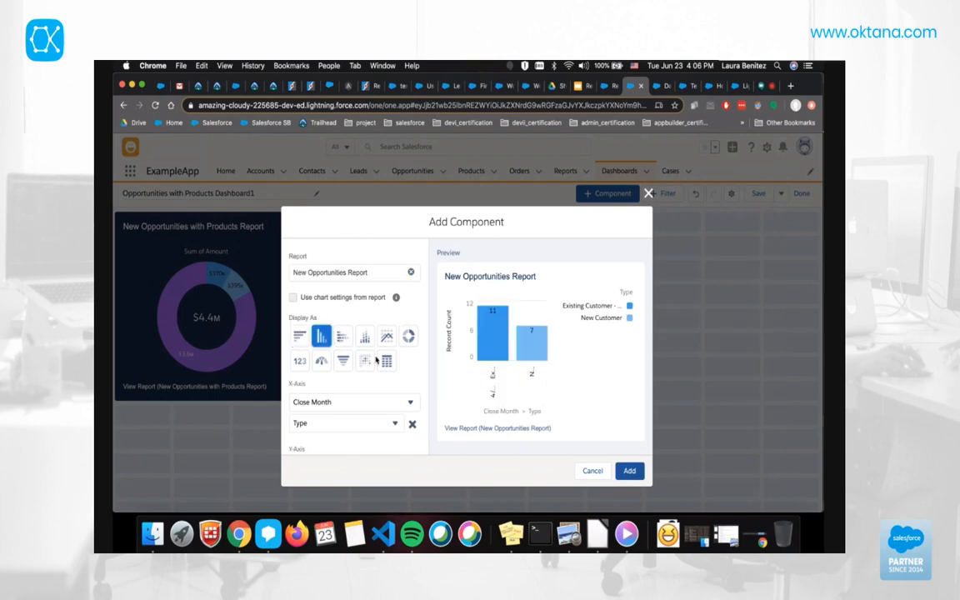
Set the column chart's X-axis to Type with Close Month as the second grouping.
scroll(371, 361, "down", 5)
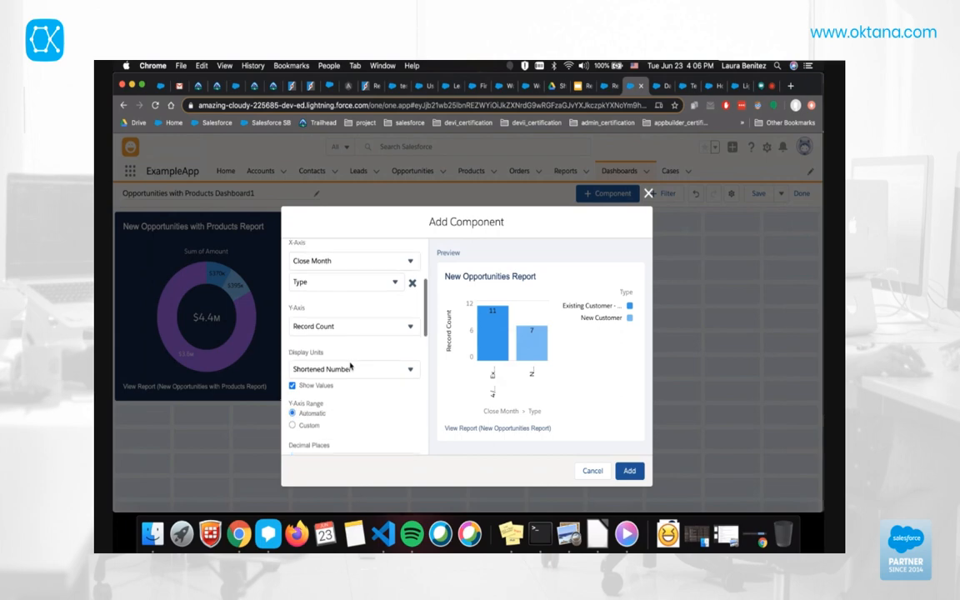
left_click(368, 325)
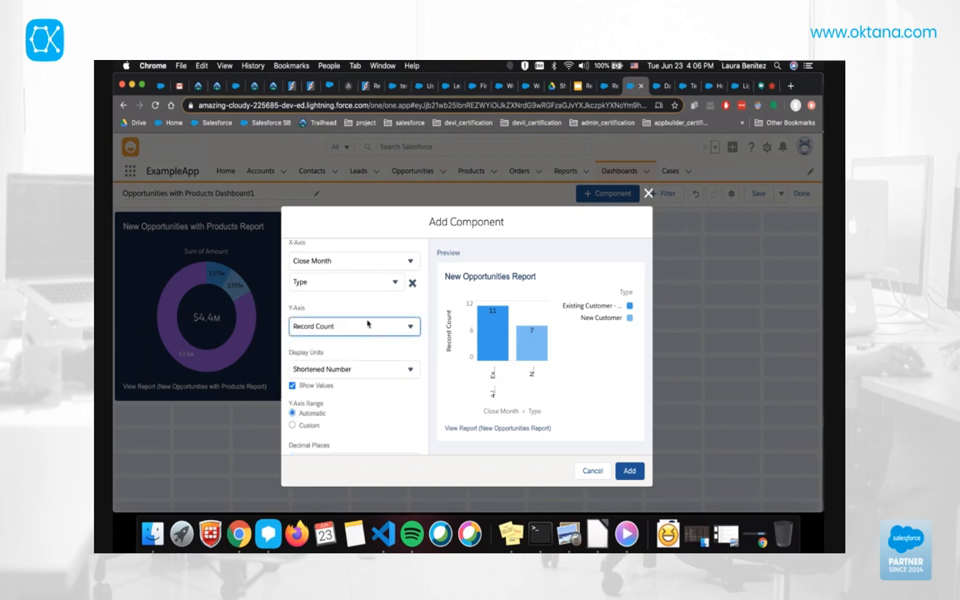
scroll(367, 325, "up", 3)
left_click(367, 317)
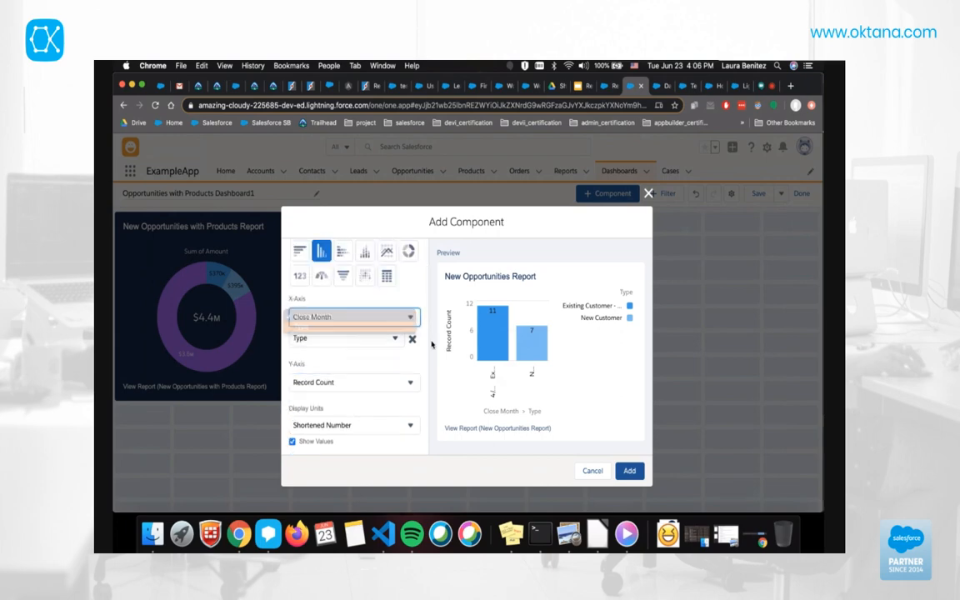
Apply the Dark component theme to the column chart and add the component to the dashboard.
scroll(368, 387, "down", 10)
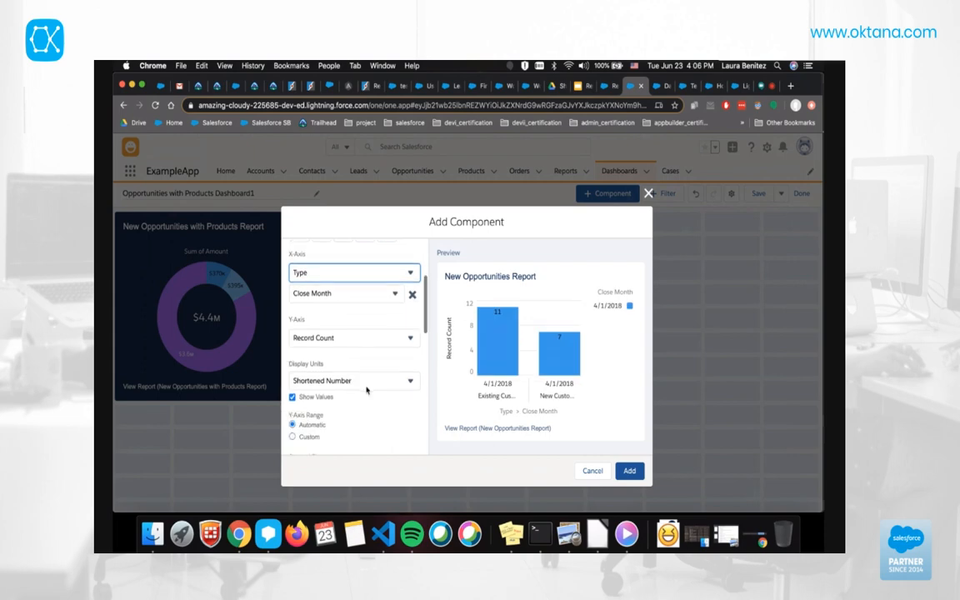
scroll(366, 387, "down", 2)
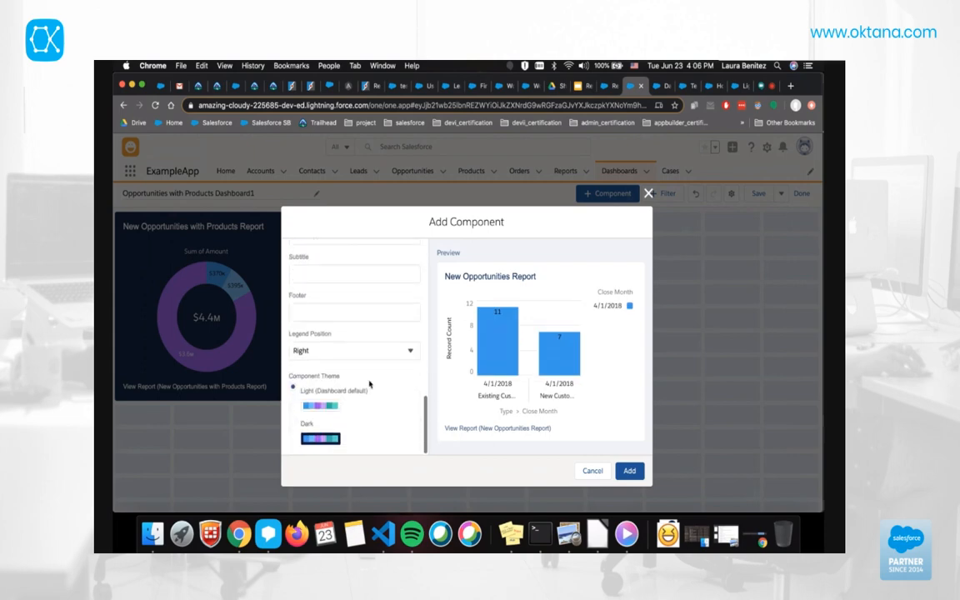
left_click(293, 419)
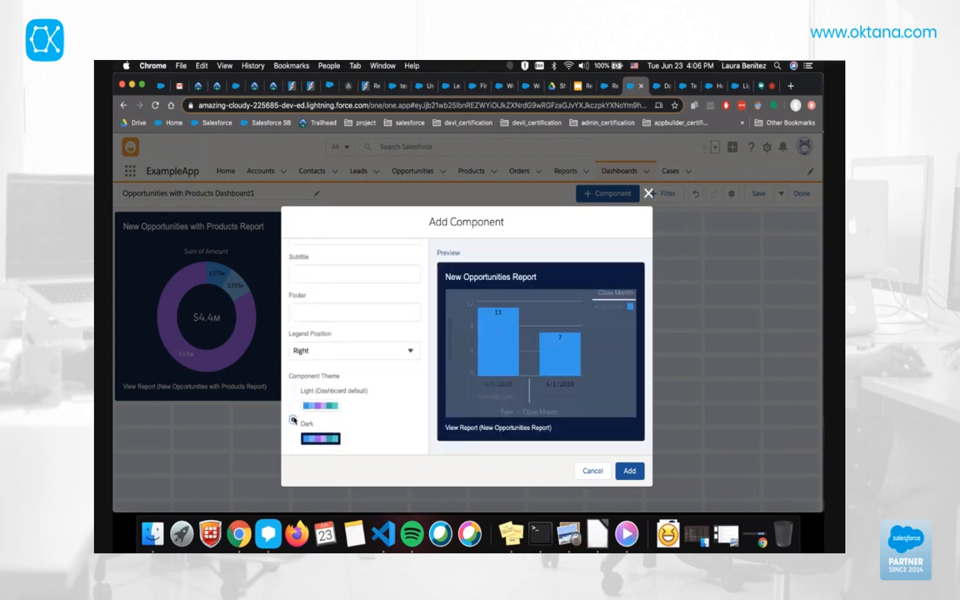
left_click(630, 471)
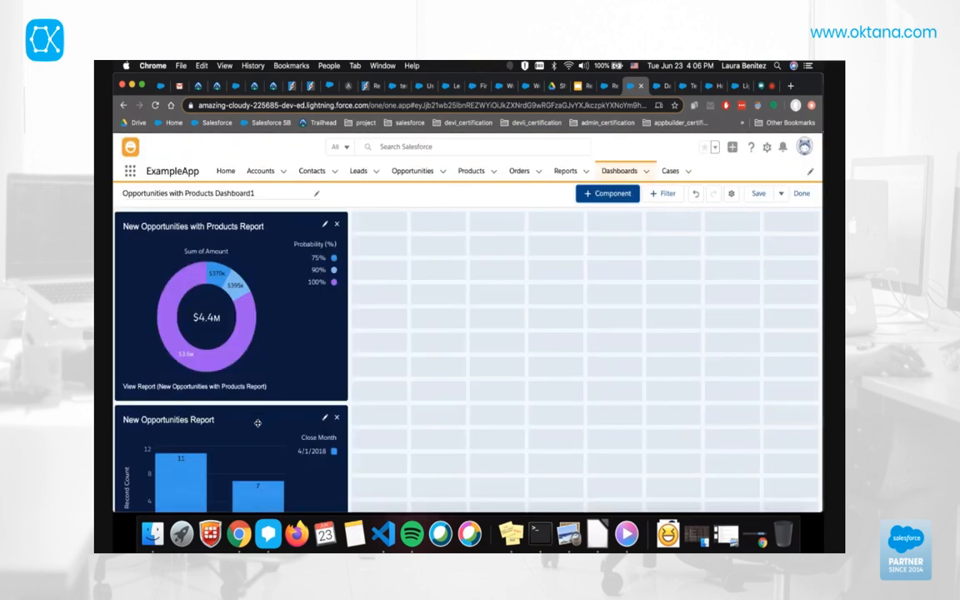
Place the New Opportunities Report chart beside the donut chart and enlarge both to equal size across the full dashboard width.
left_click_drag(258, 423, 498, 305)
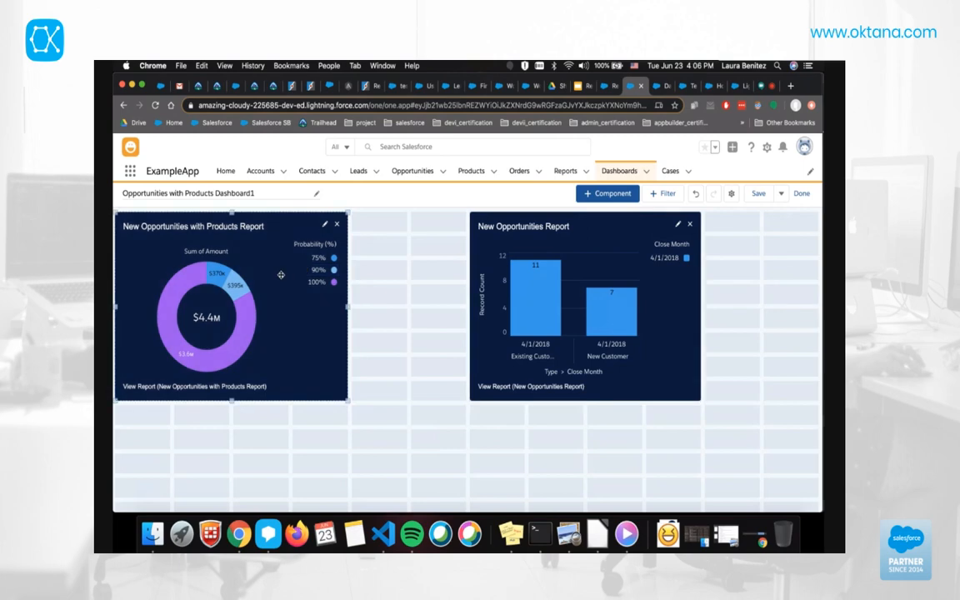
left_click(346, 307)
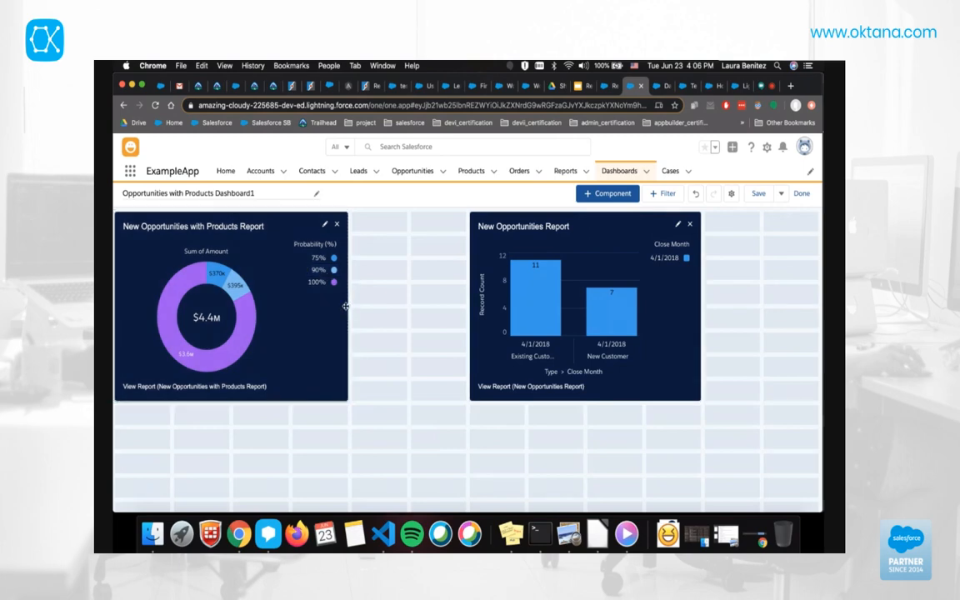
left_click_drag(346, 306, 464, 307)
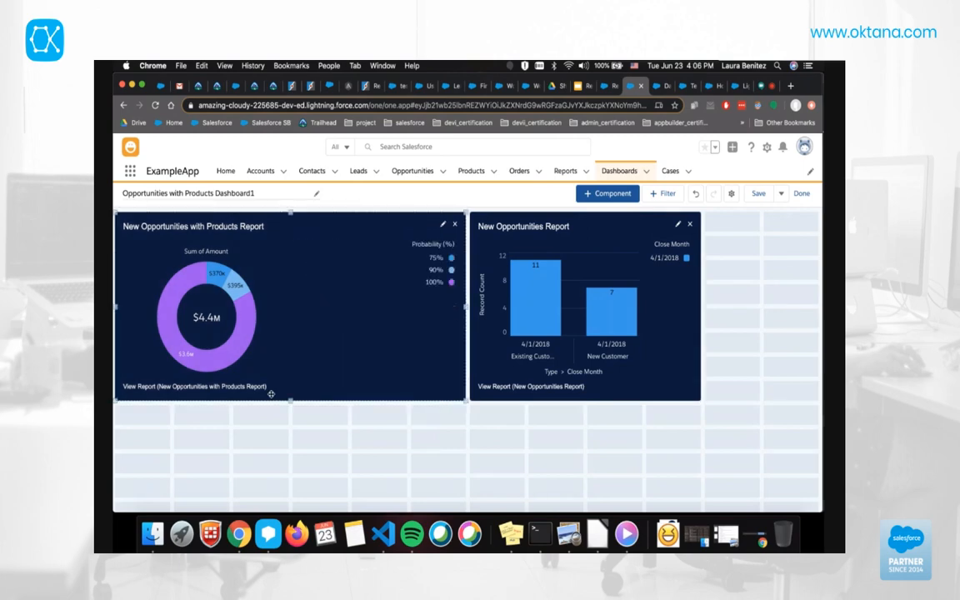
left_click_drag(289, 401, 289, 425)
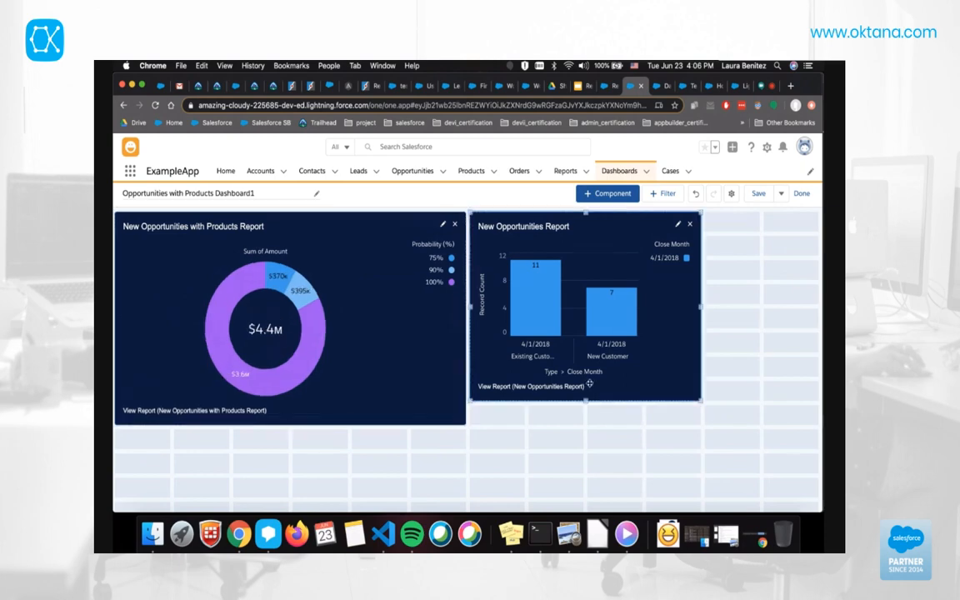
left_click_drag(701, 401, 812, 430)
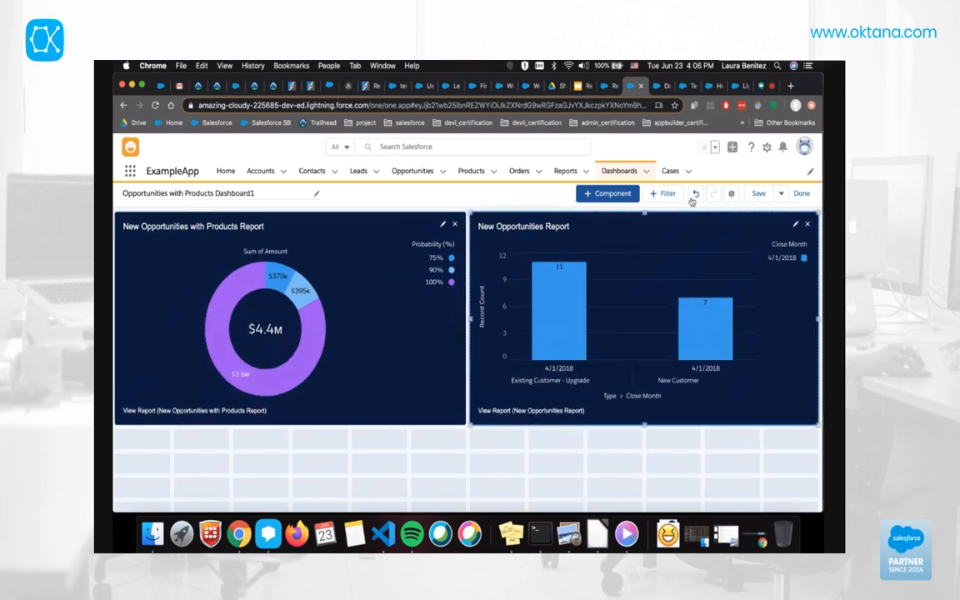
Save the Opportunities with Products Dashboard1 and finish editing it.
left_click(758, 194)
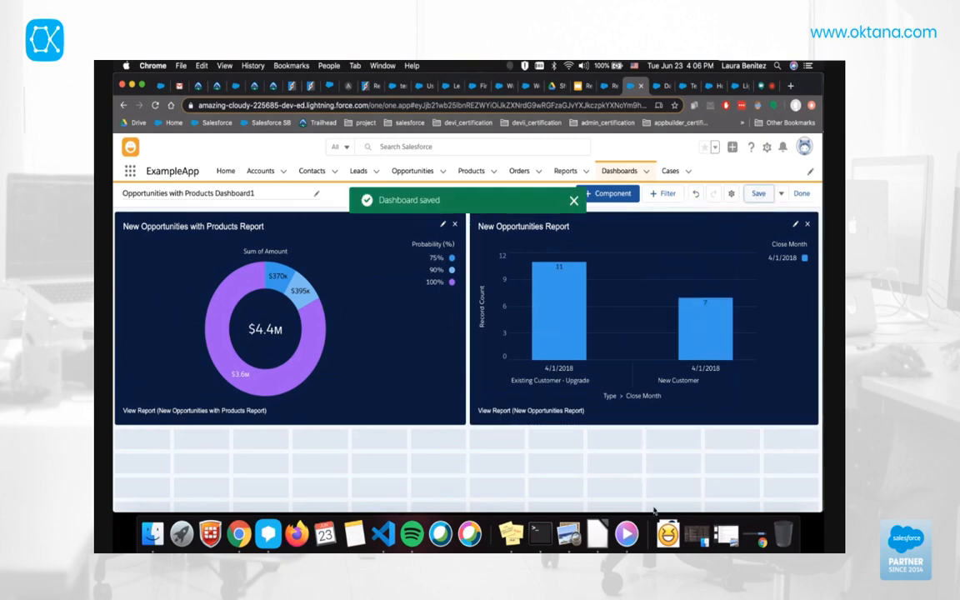
left_click(801, 193)
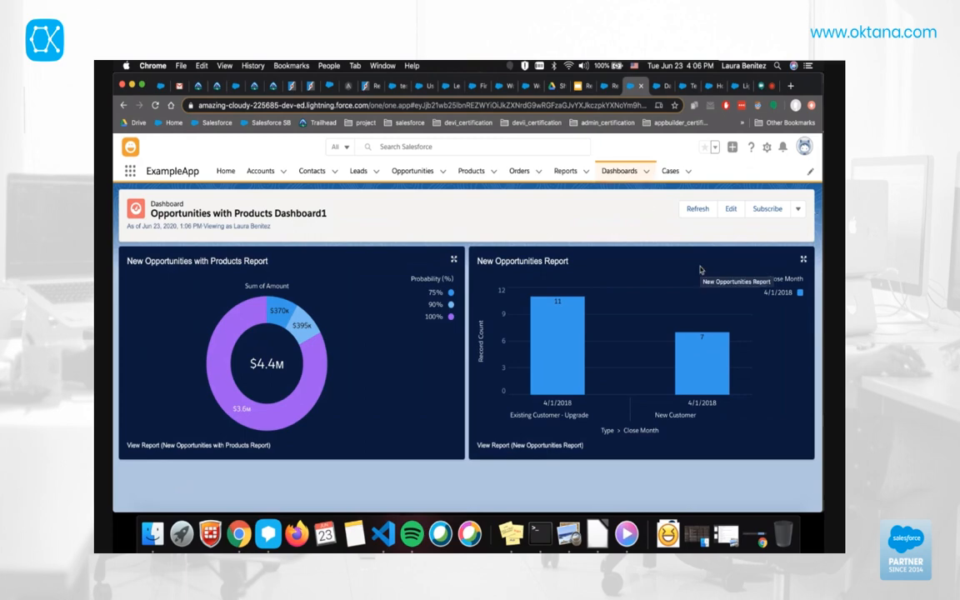
Subscribe to the dashboard with a weekly refresh on Tuesday at 4:00 PM and results emailed to Me.
left_click(768, 209)
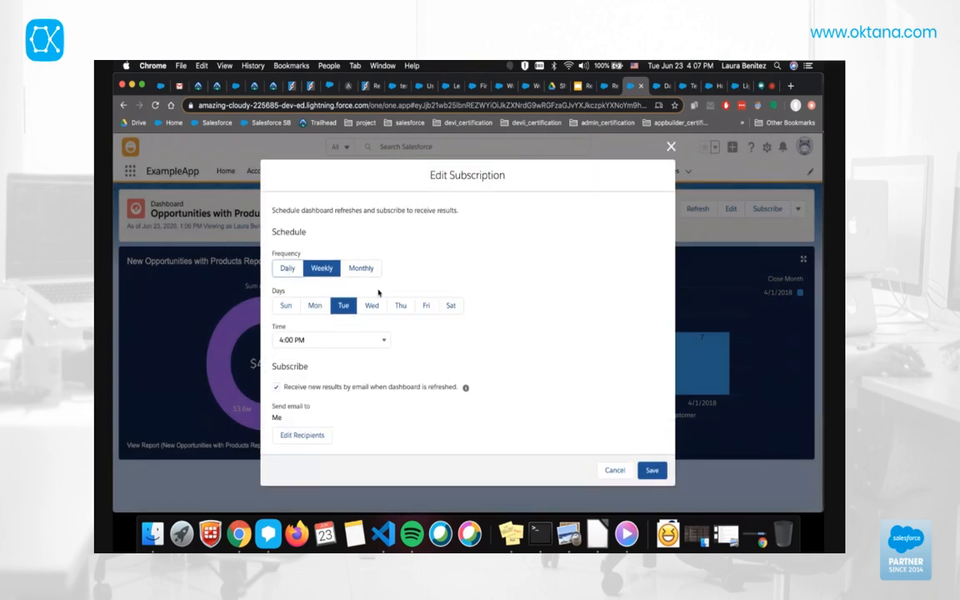
left_click(366, 341)
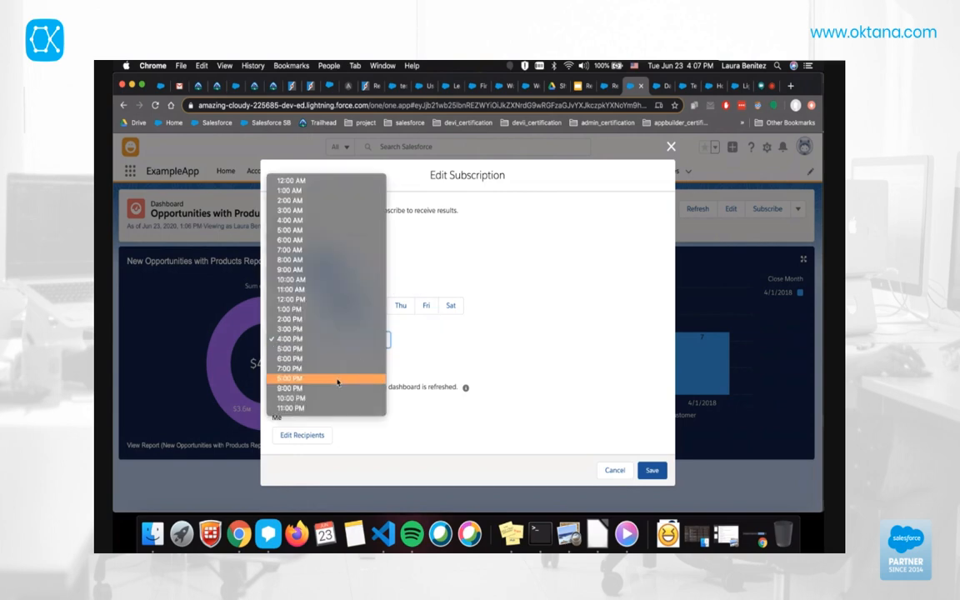
left_click(556, 298)
scroll(443, 386, "down", 1)
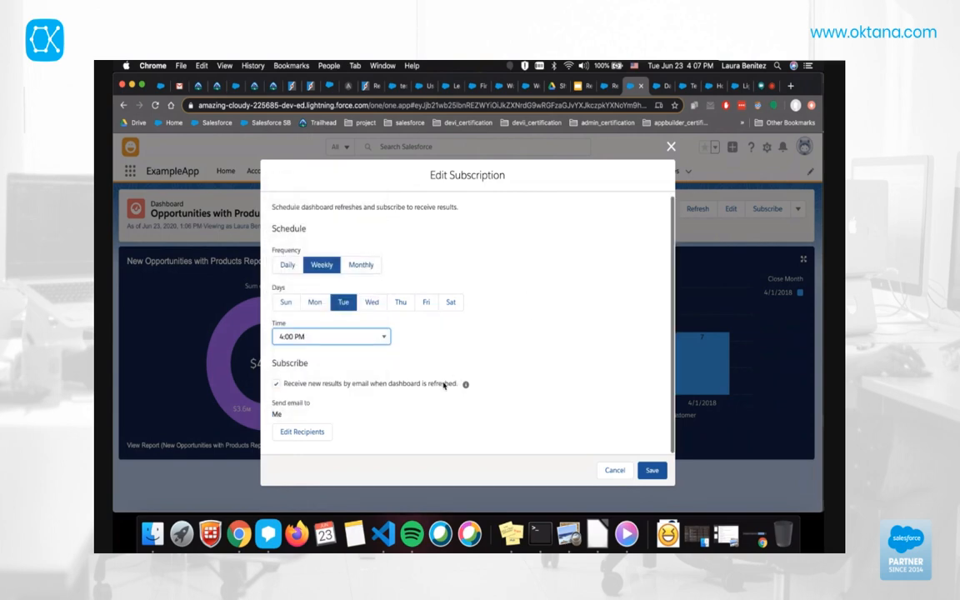
left_click(297, 434)
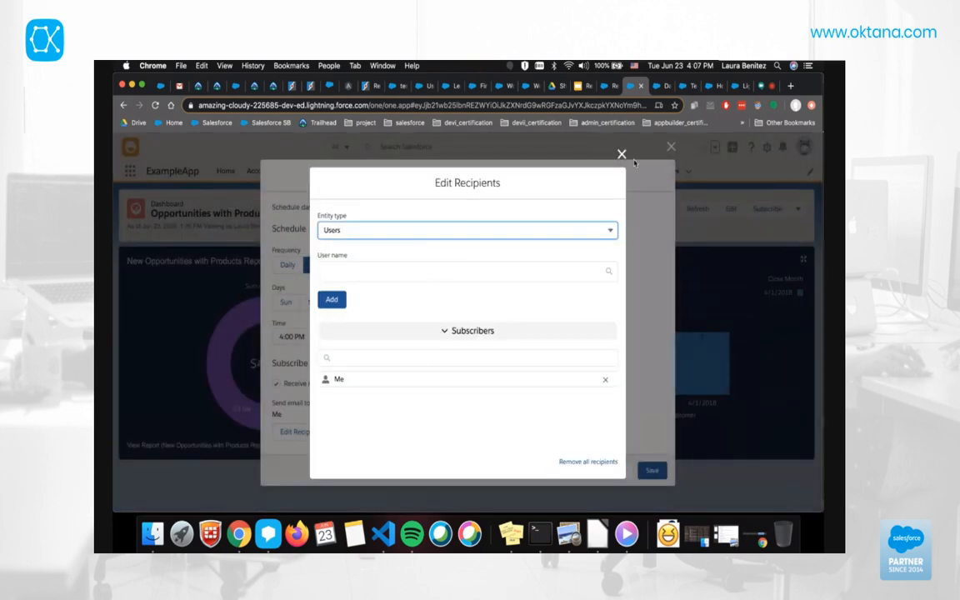
left_click(622, 154)
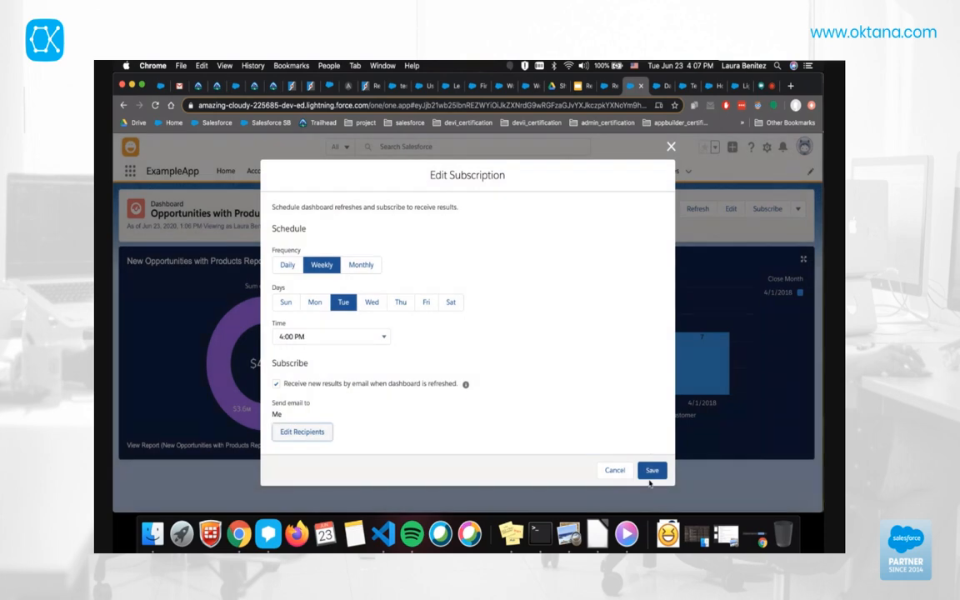
left_click(654, 471)
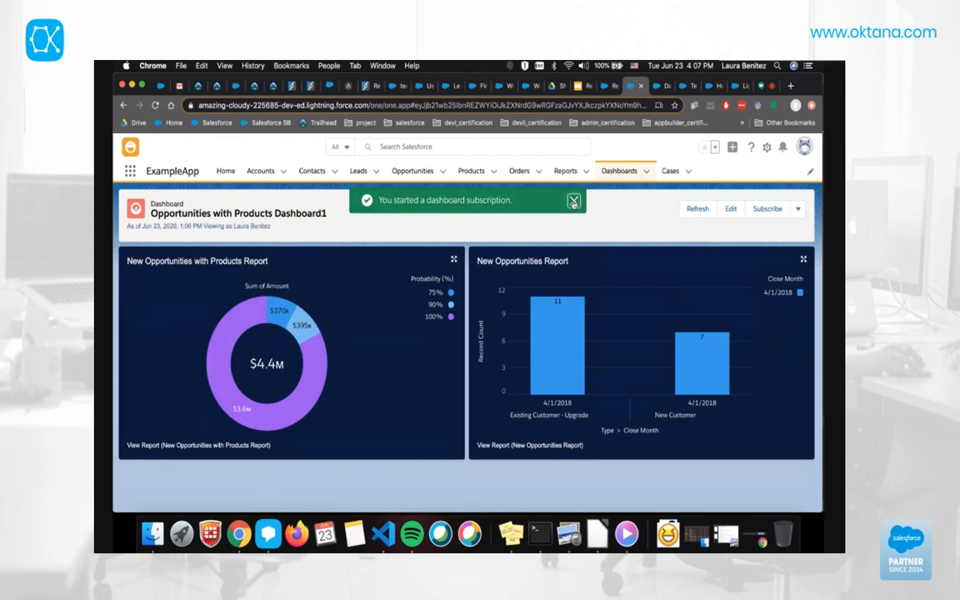
left_click(799, 209)
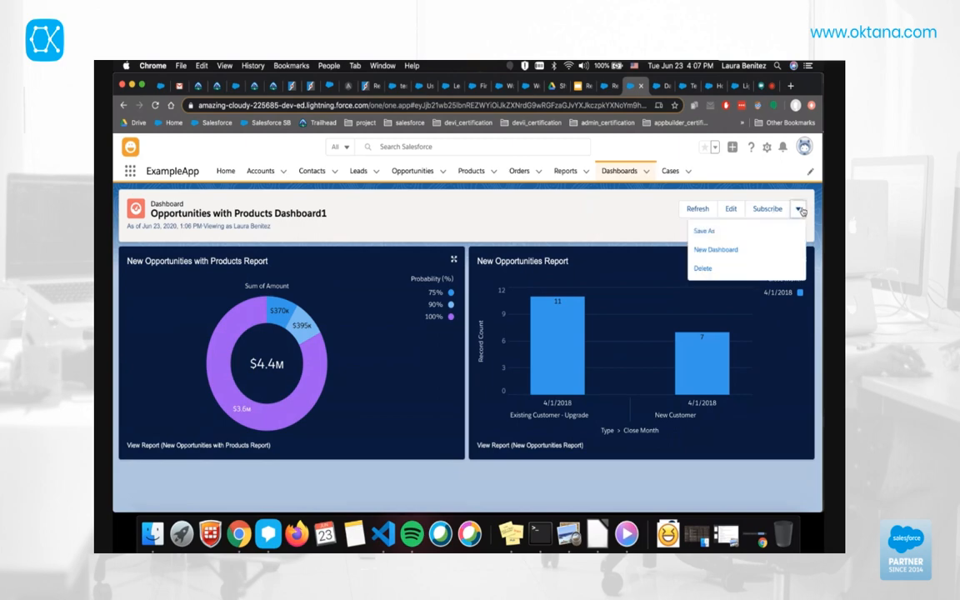
left_click(596, 224)
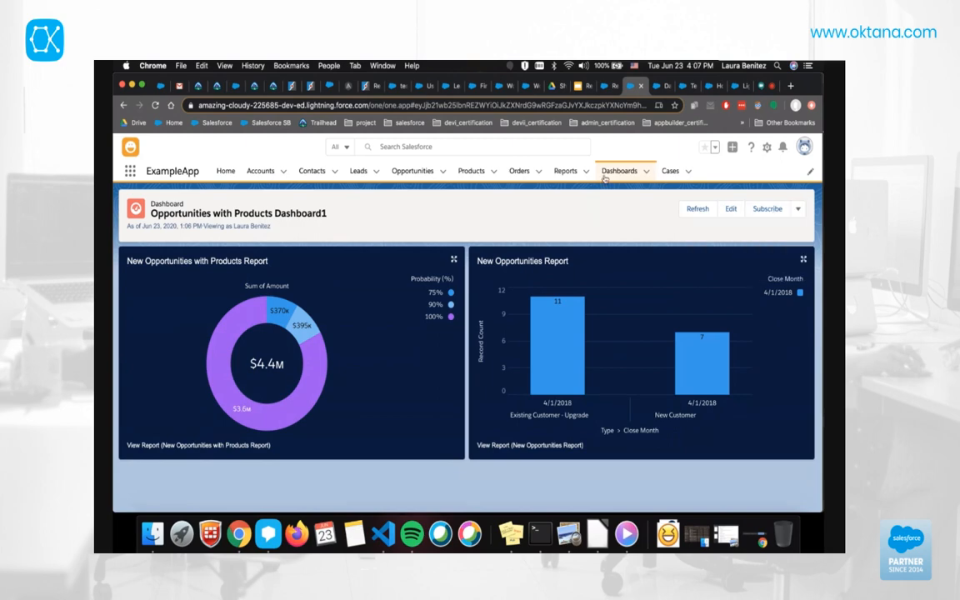
Open the New Opportunities with Products Report and review its subscription schedule, conditions and recipient options without saving.
left_click(566, 171)
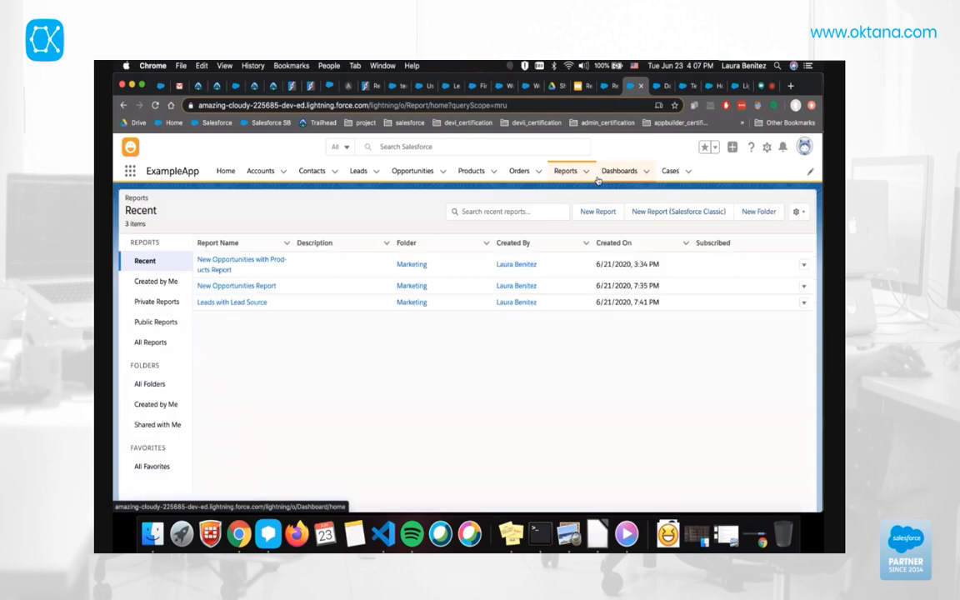
left_click(243, 264)
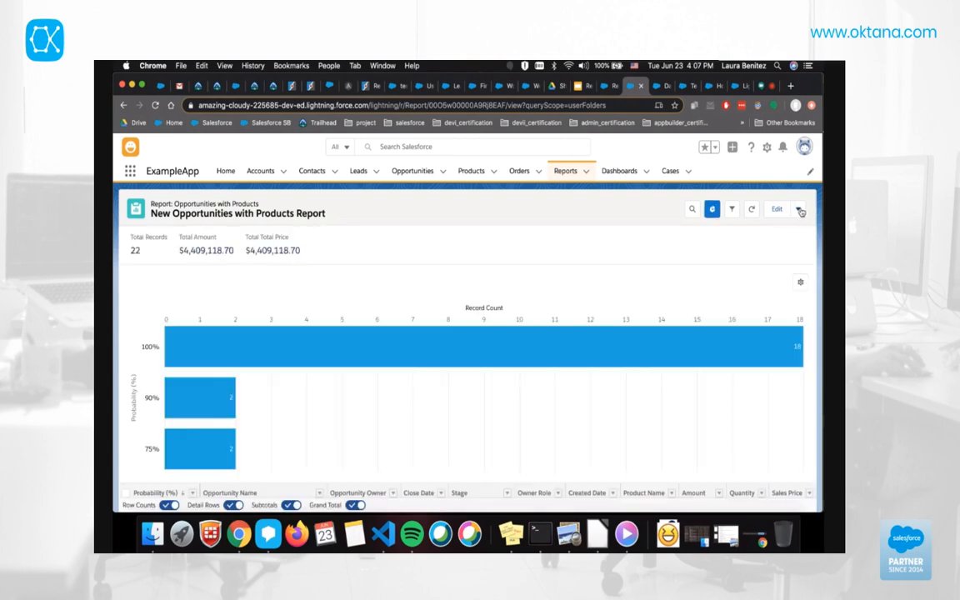
left_click(798, 209)
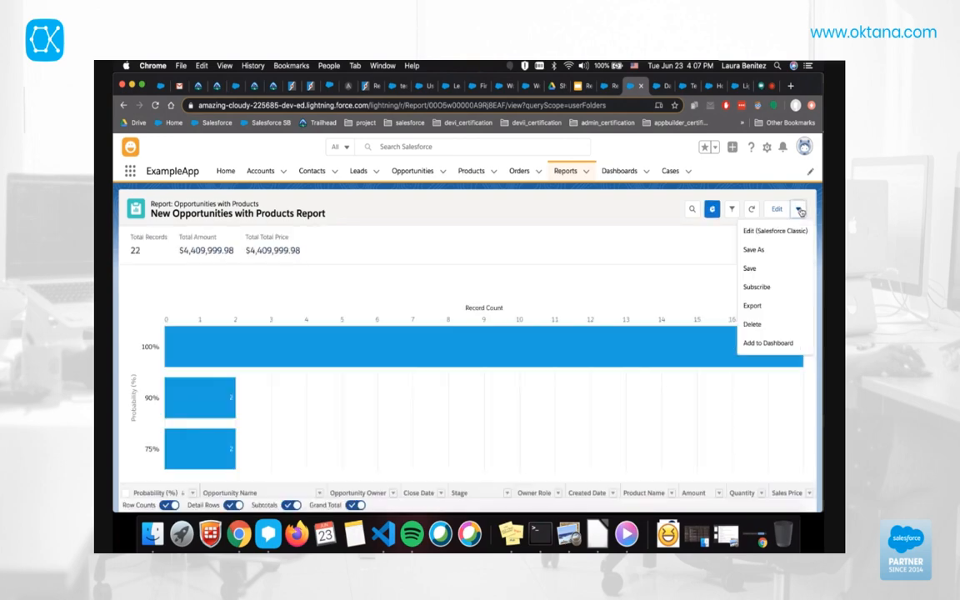
left_click(760, 288)
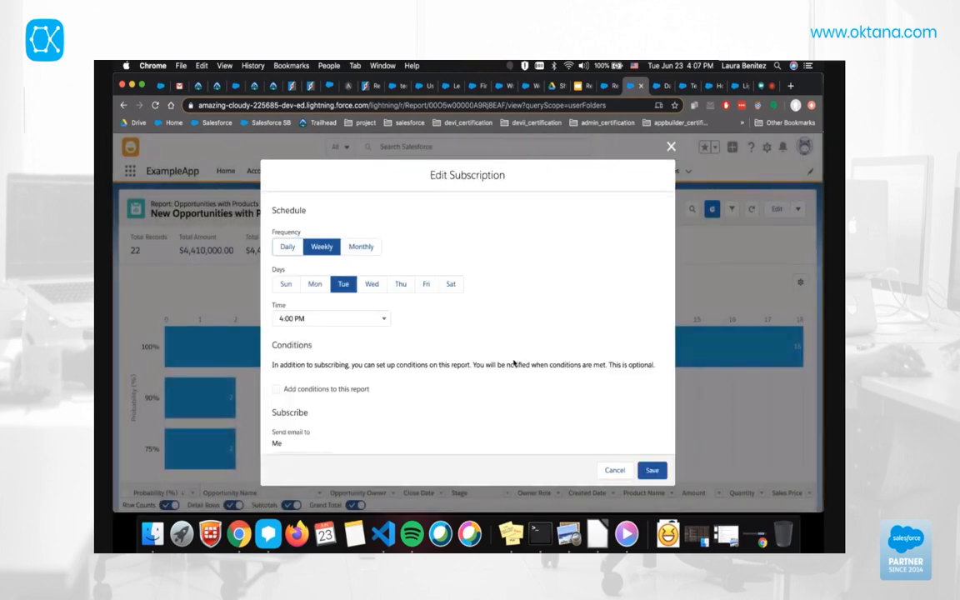
scroll(514, 363, "down", 5)
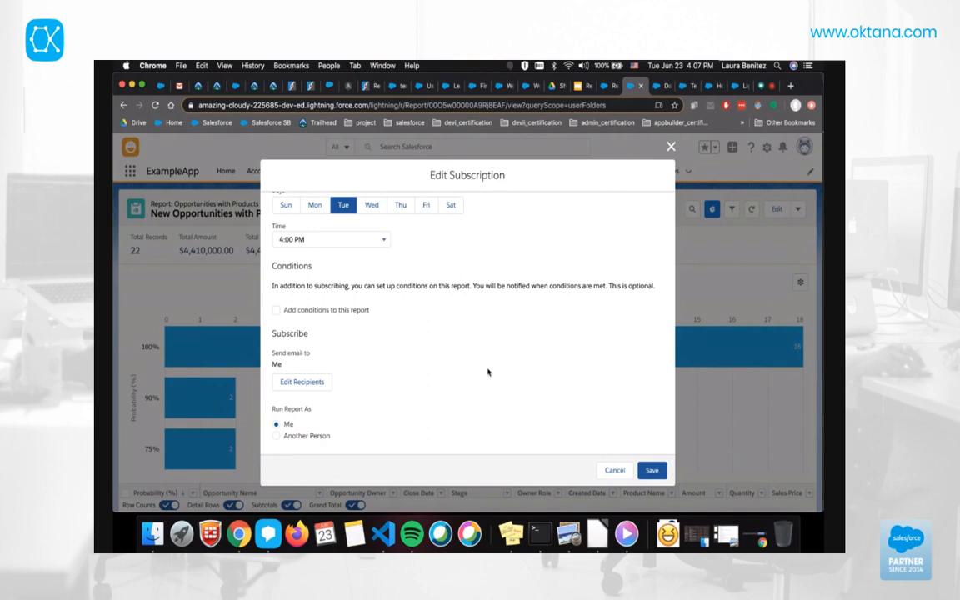
scroll(488, 371, "up", 5)
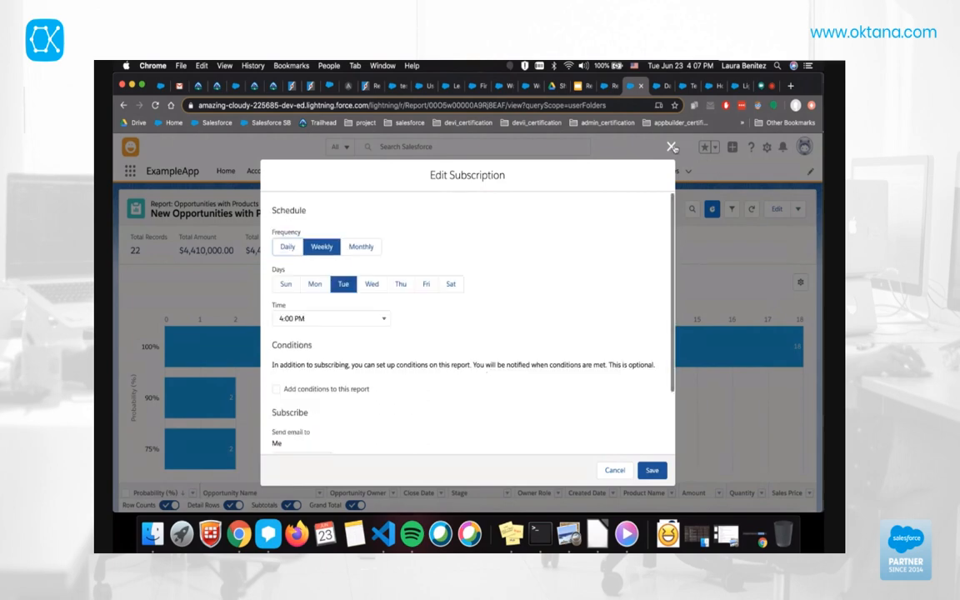
left_click(672, 148)
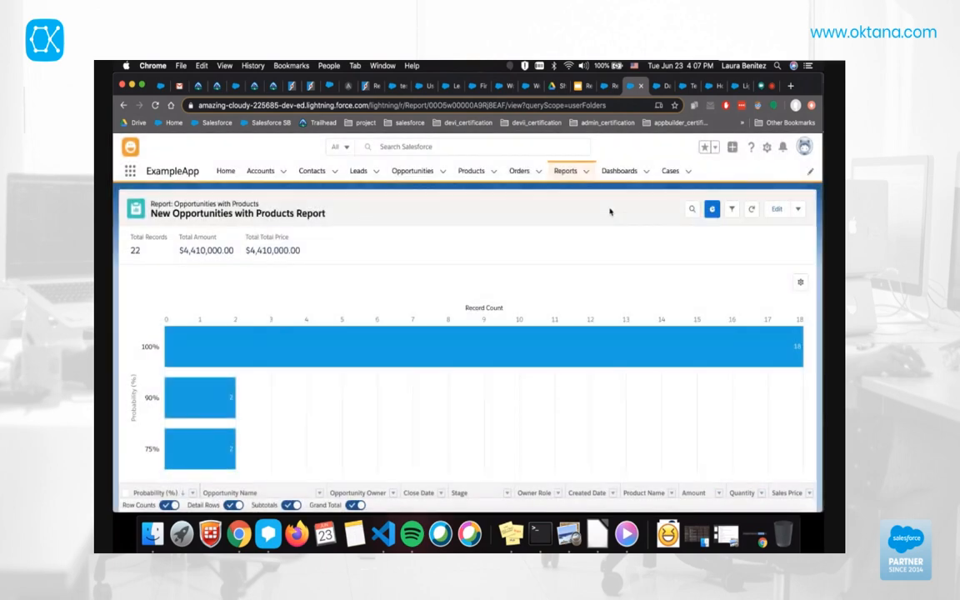
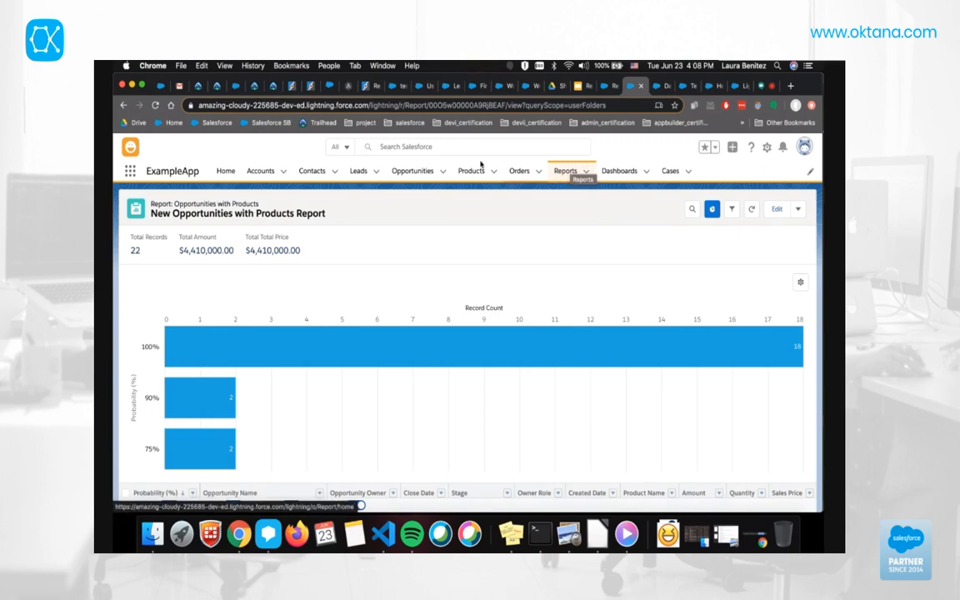
Go to the ExampleApp home page to view the dashboard embedded there.
left_click(225, 171)
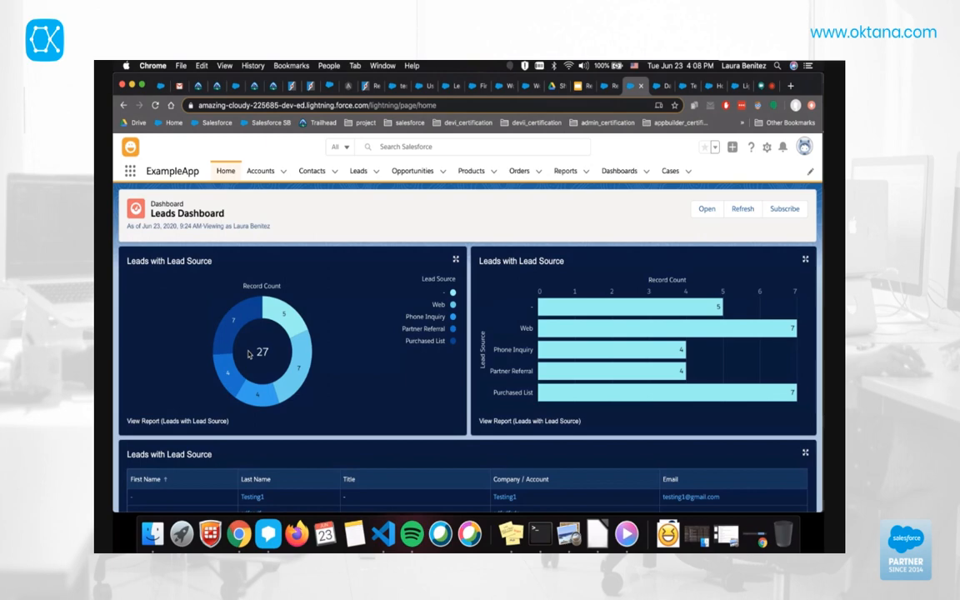
Look over the Leads Dashboard charts and lead table embedded on the ExampleApp home page.
left_click(226, 173)
scroll(278, 191, "down", 3)
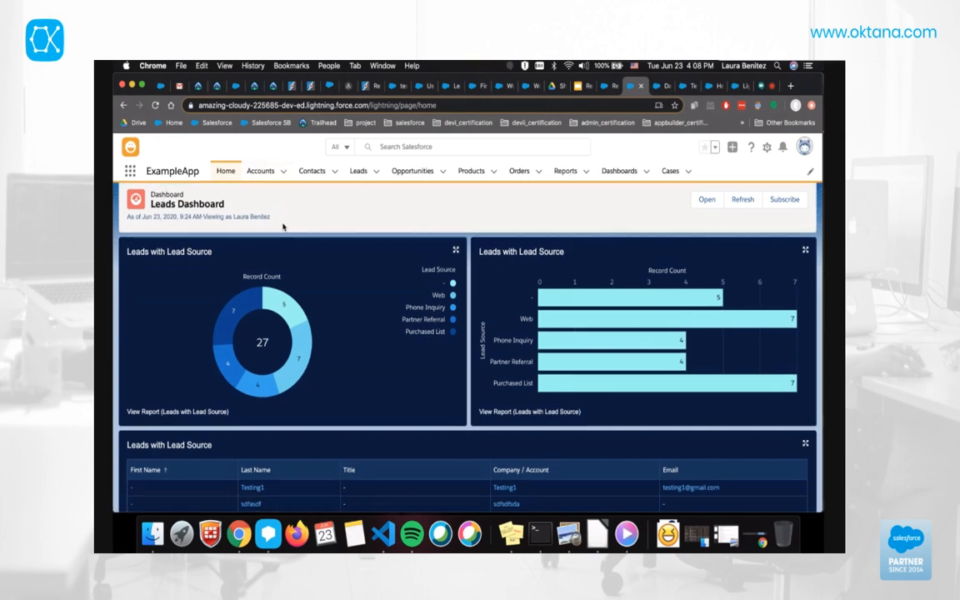
scroll(282, 226, "up", 4)
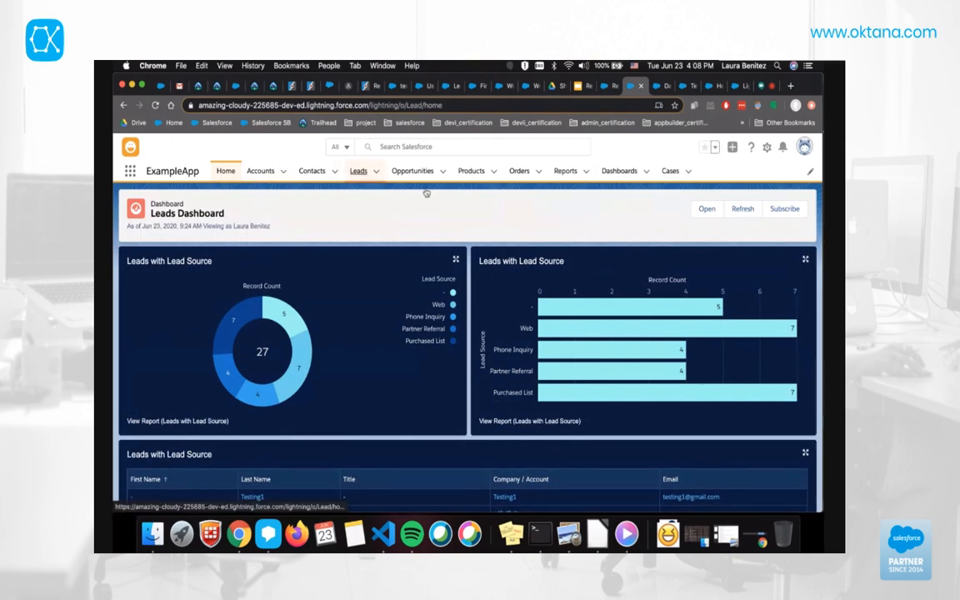
Open the Testing1 opportunity and view the New Opportunities with Products Report chart embedded on its record page.
left_click(359, 171)
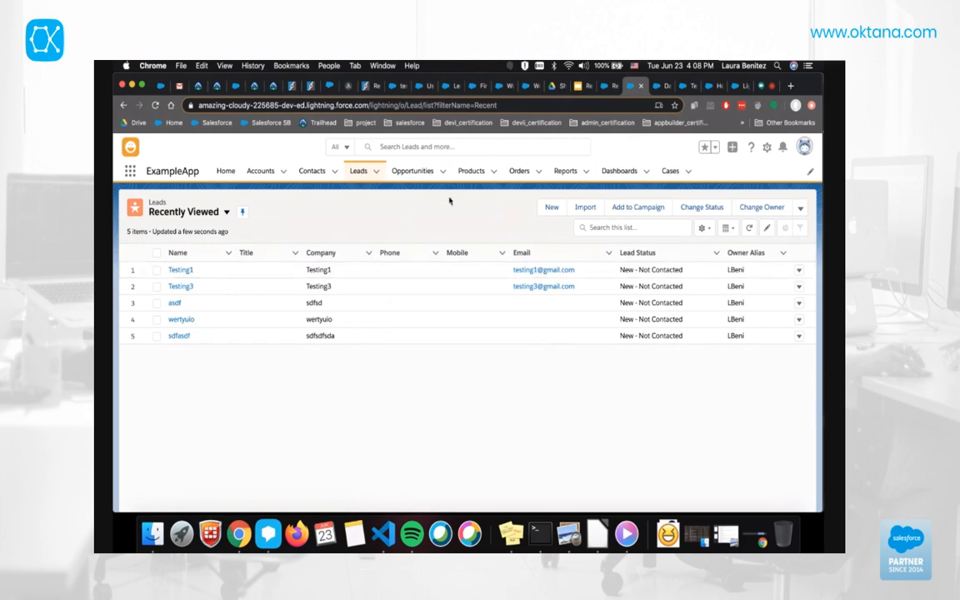
left_click(413, 171)
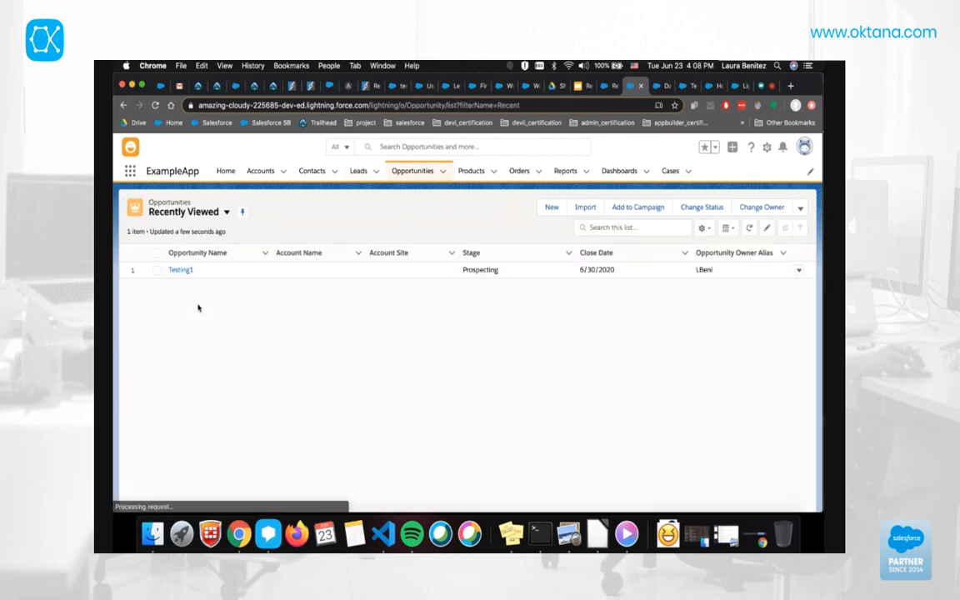
left_click(181, 270)
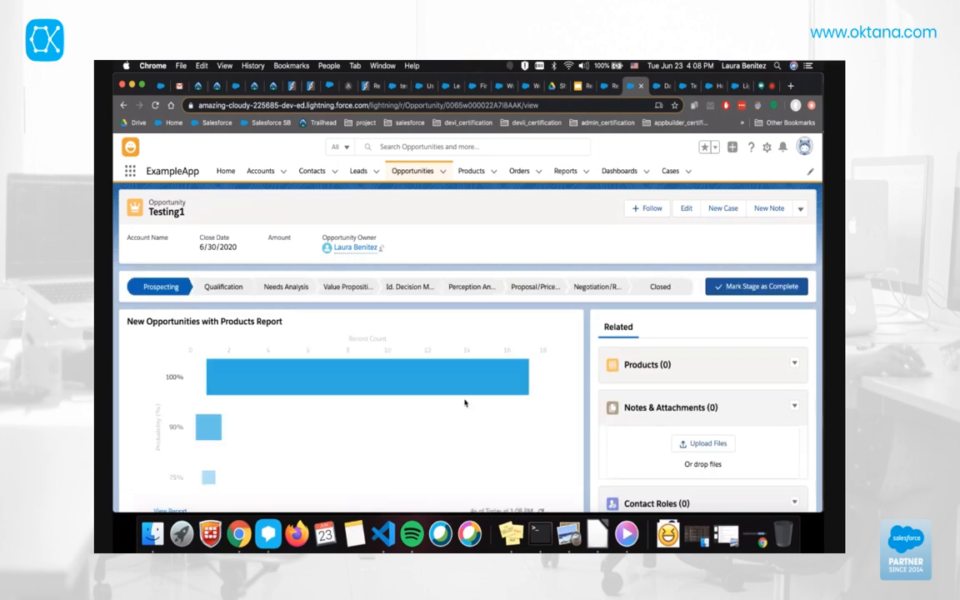
scroll(467, 398, "down", 3)
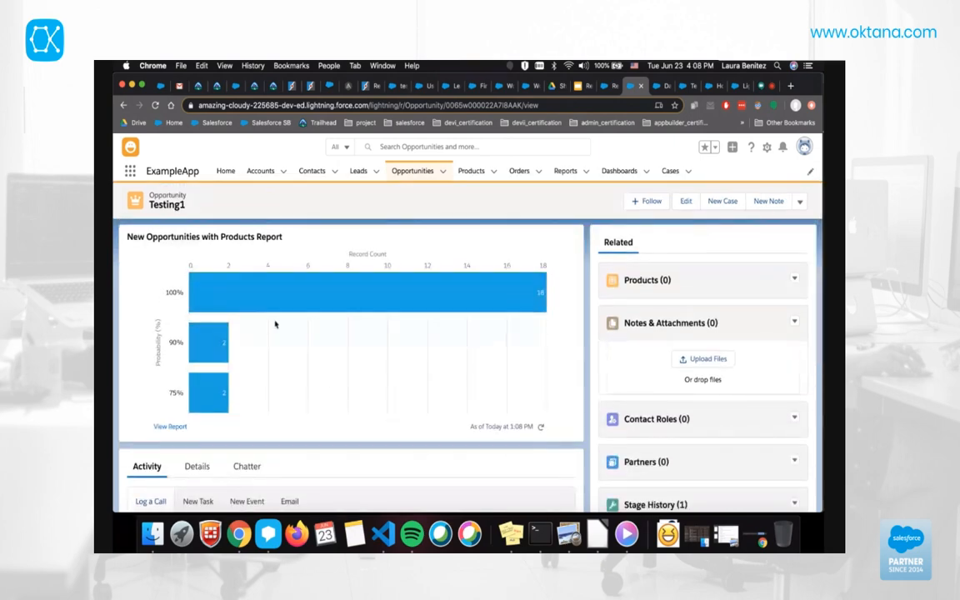
scroll(298, 341, "up", 2)
scroll(297, 341, "down", 5)
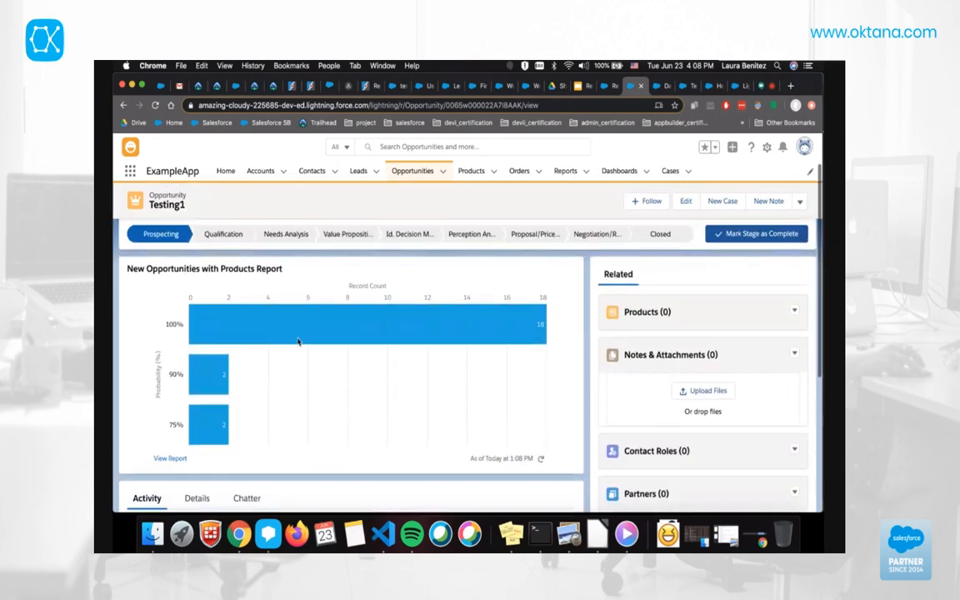
scroll(298, 341, "up", 5)
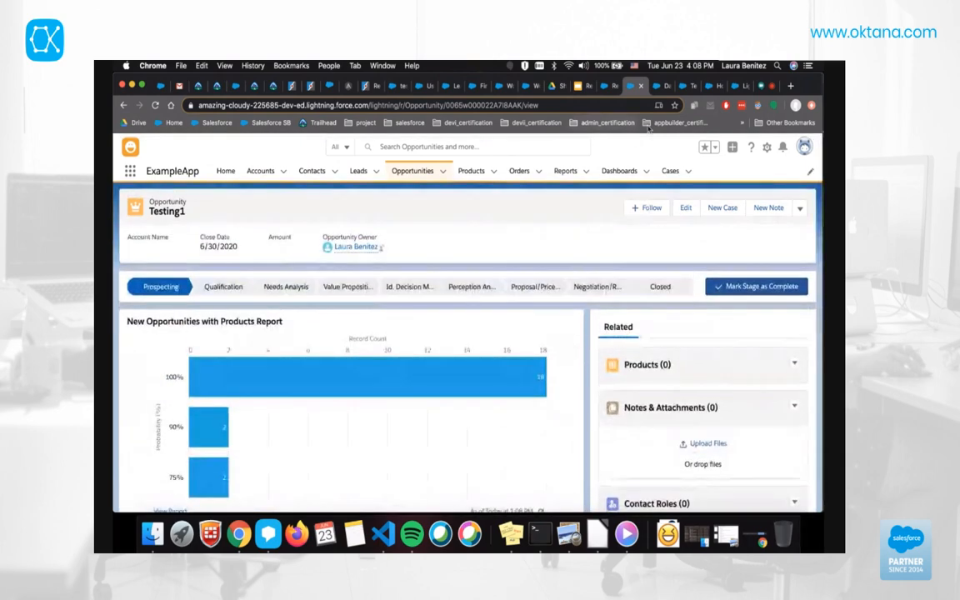
Open the home page in Lightning App Builder, check the Leads Dashboard component in its header region and save the page.
left_click(663, 89)
left_click(687, 89)
left_click(713, 89)
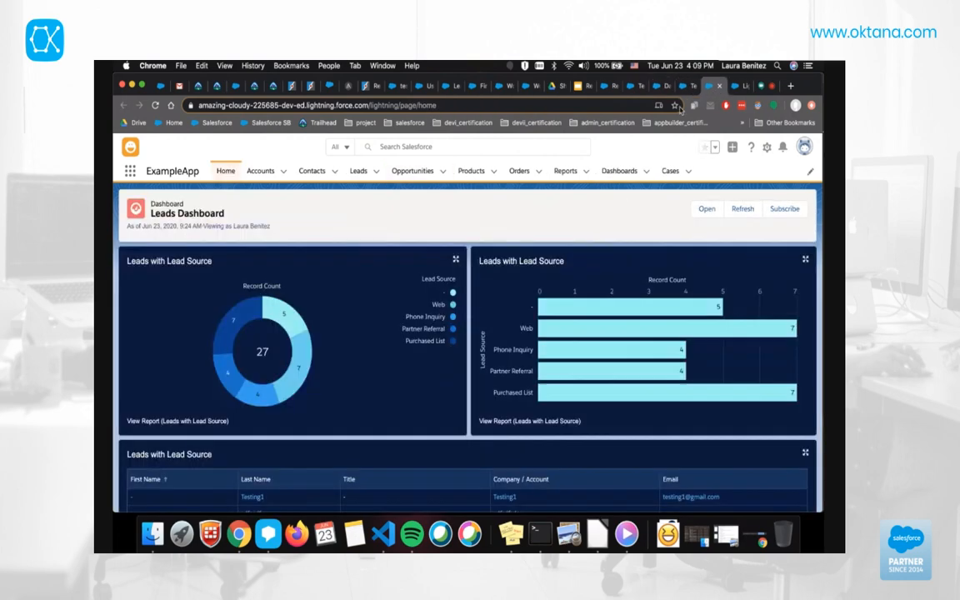
left_click(769, 149)
left_click(719, 225)
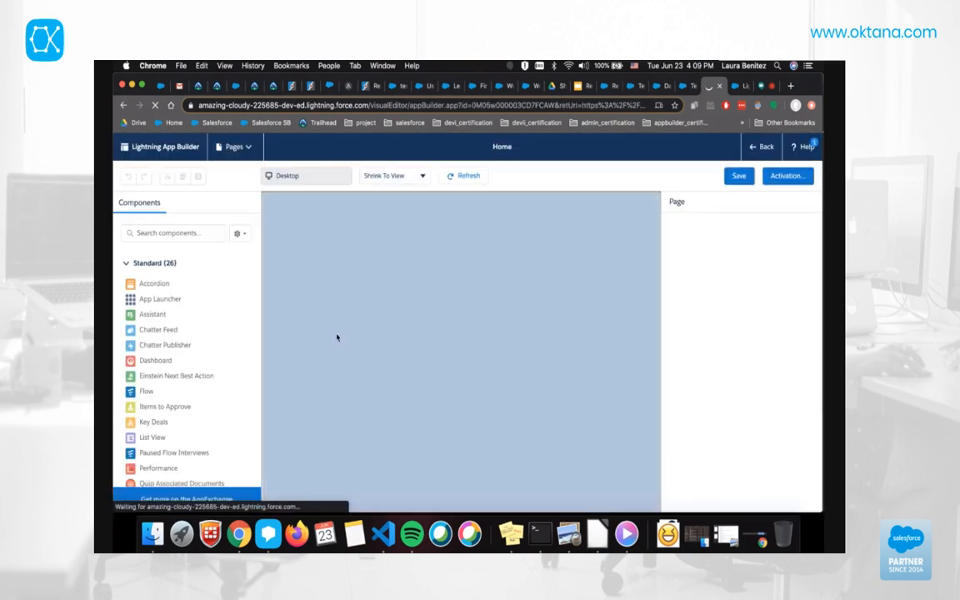
scroll(210, 409, "down", 1)
scroll(200, 403, "up", 1)
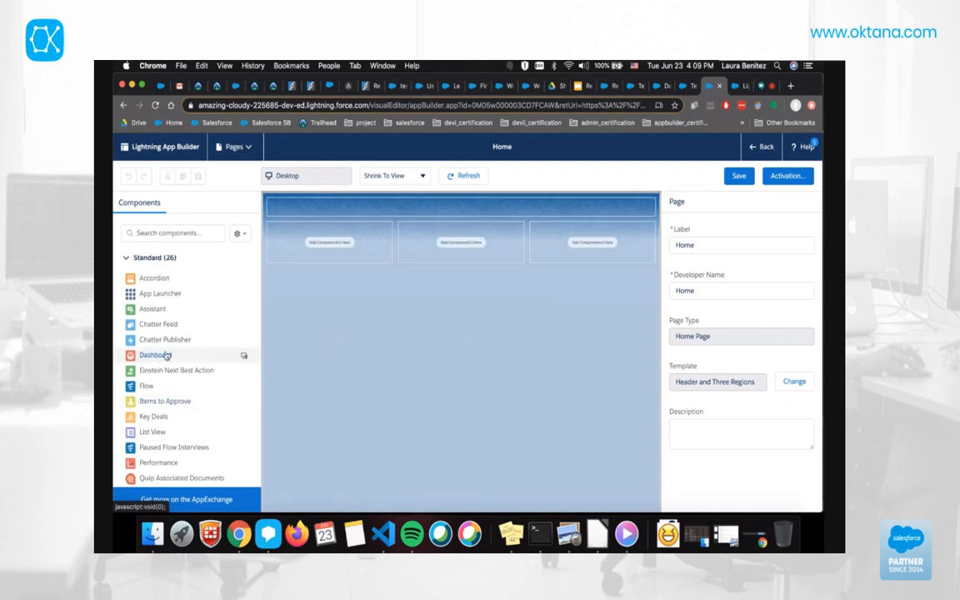
left_click_drag(158, 356, 413, 221)
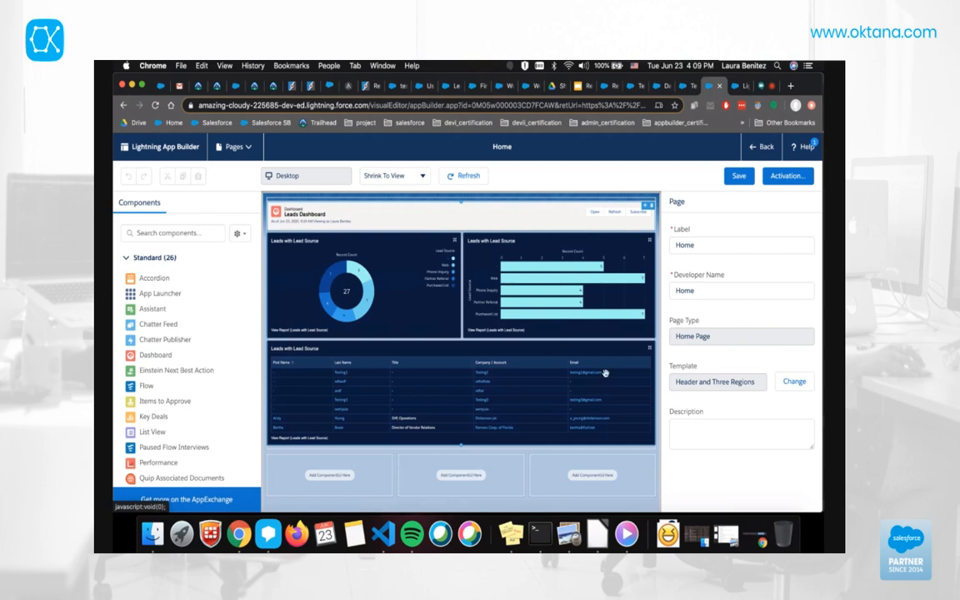
left_click(740, 179)
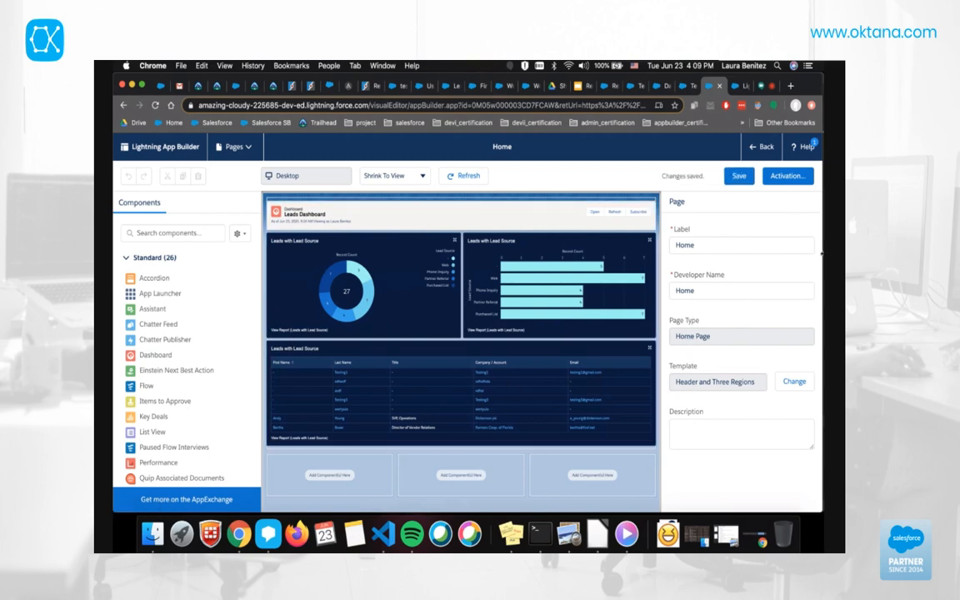
Open the Testing1 opportunity's record page in Lightning App Builder and select its report chart component.
left_click(690, 86)
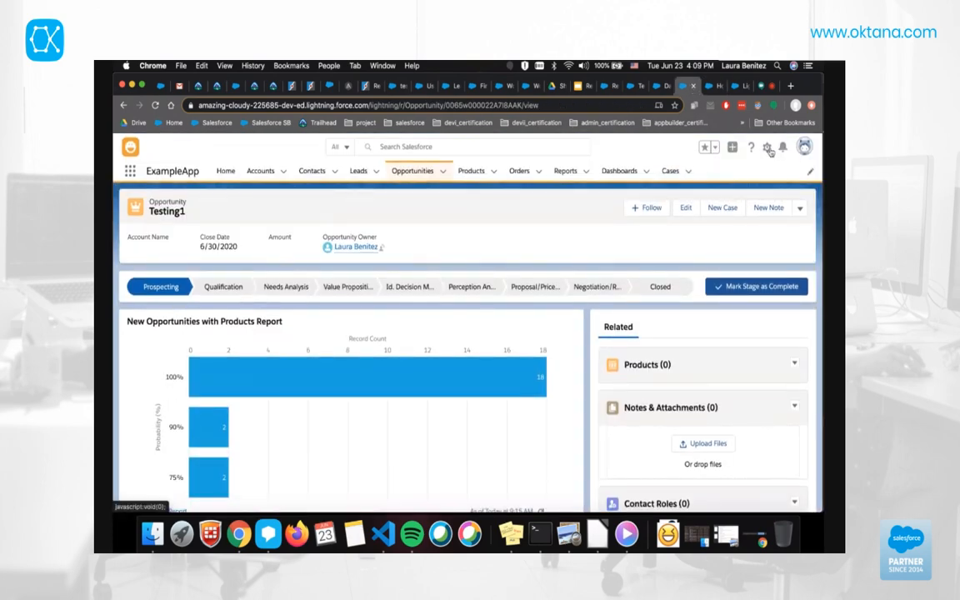
left_click(767, 147)
left_click(720, 230)
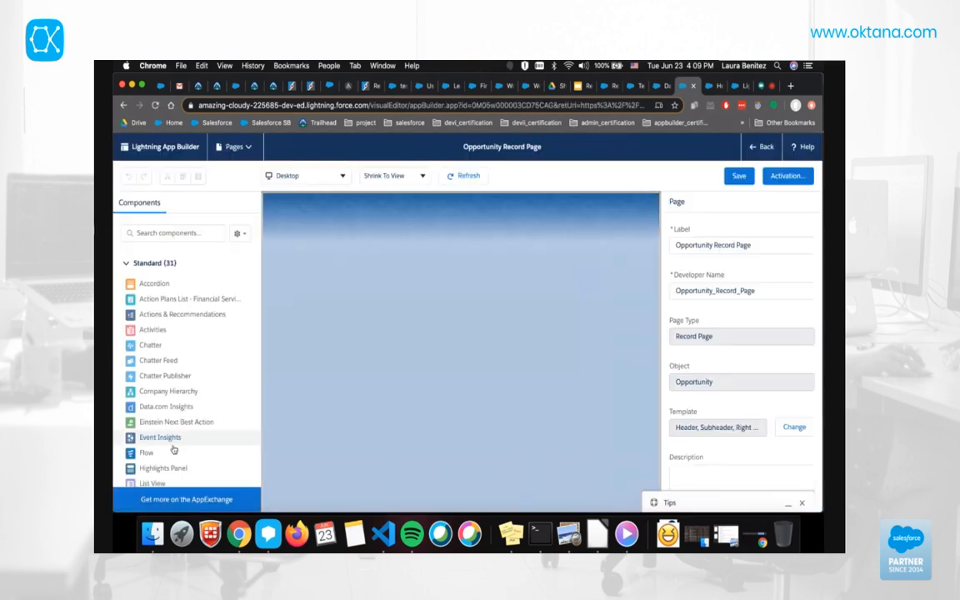
scroll(174, 450, "down", 5)
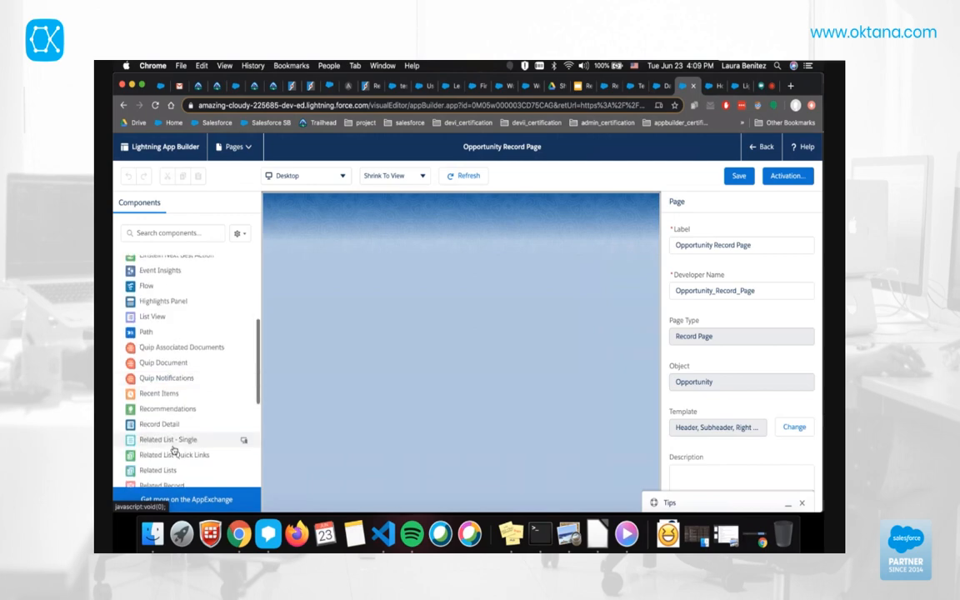
scroll(174, 450, "down", 2)
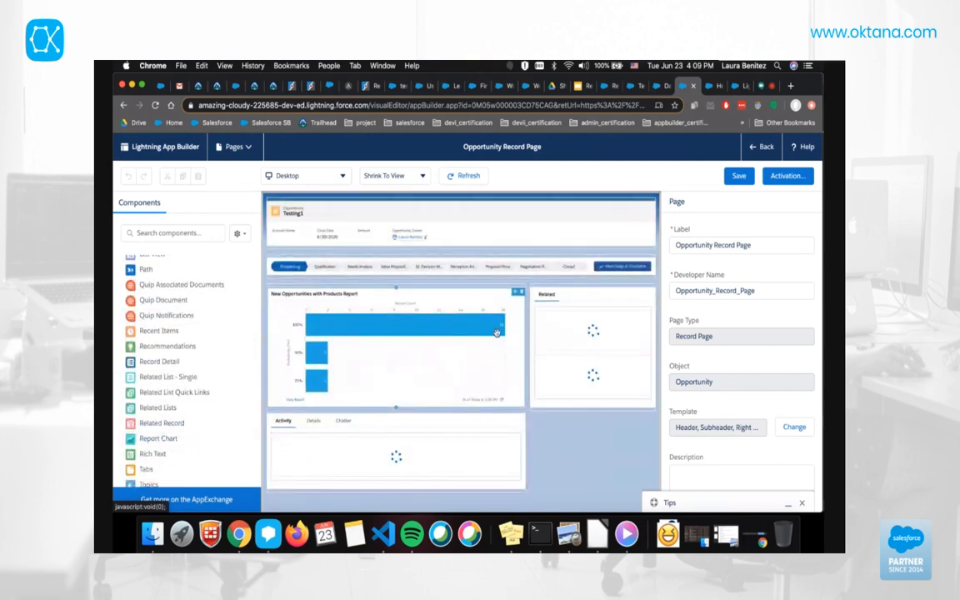
left_click(503, 329)
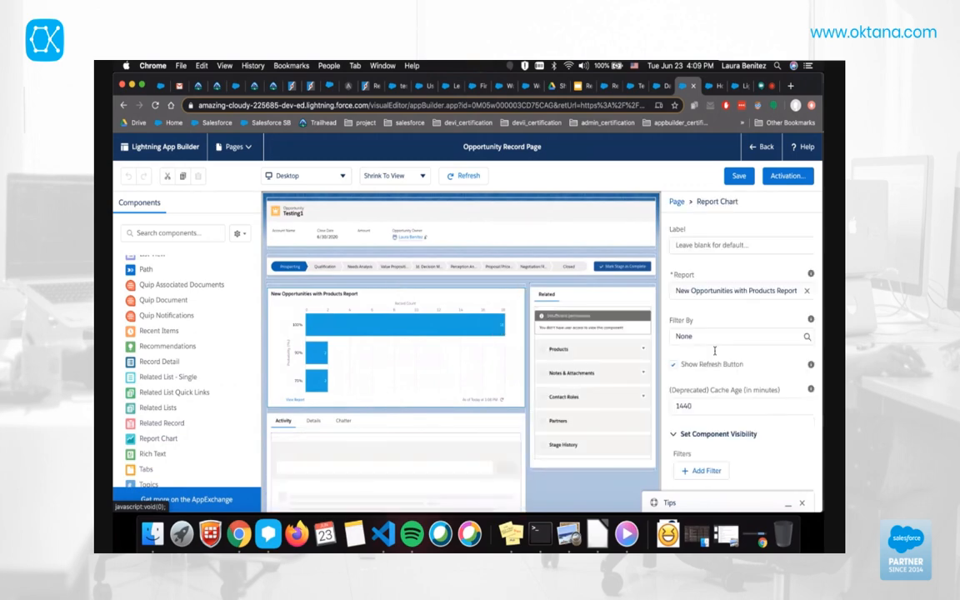
Review the report choices for the chart, keep New Opportunities with Products Report and save the Opportunity Record Page.
left_click(753, 291)
left_click(757, 279)
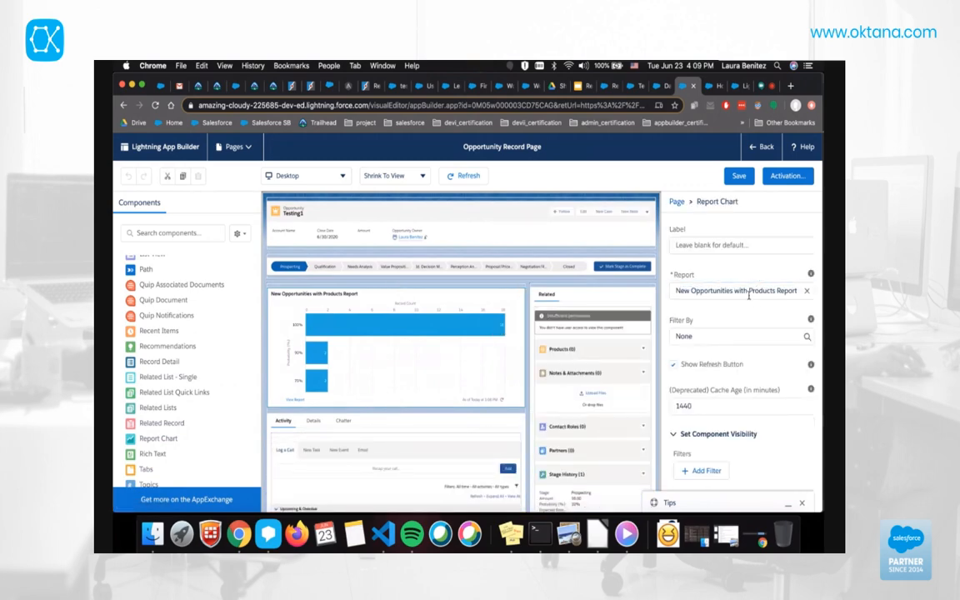
left_click(748, 290)
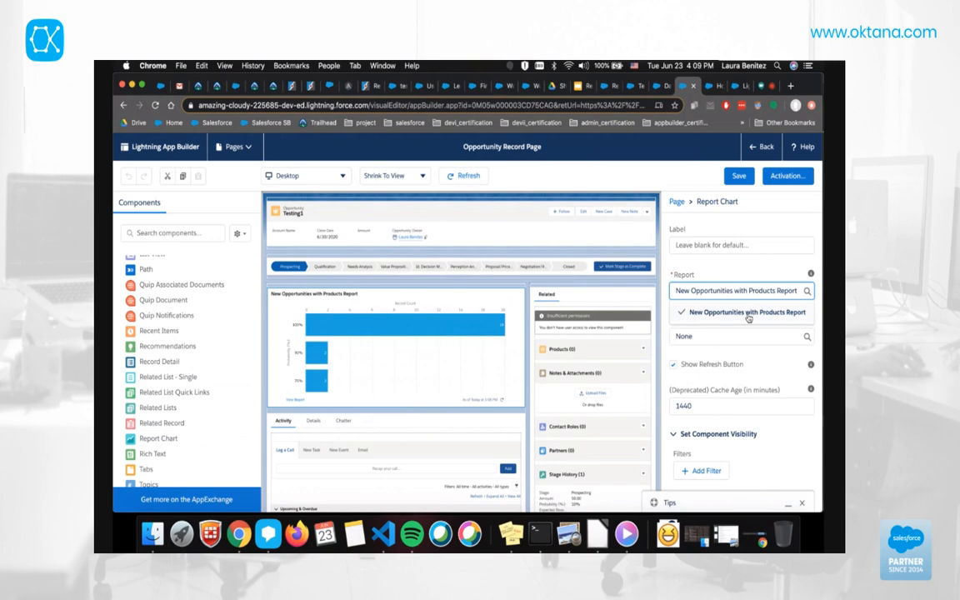
left_click(666, 242)
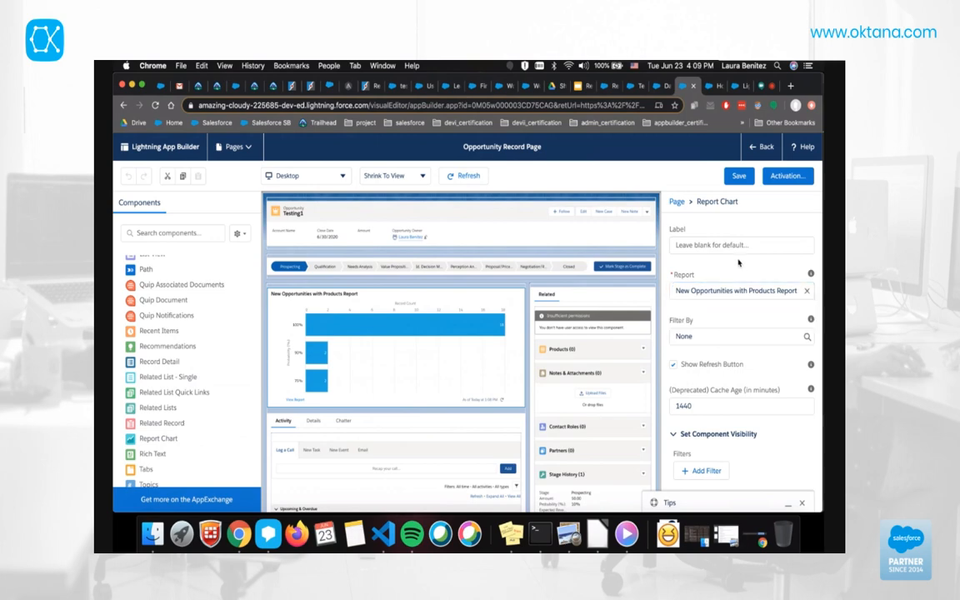
left_click_drag(414, 345, 466, 358)
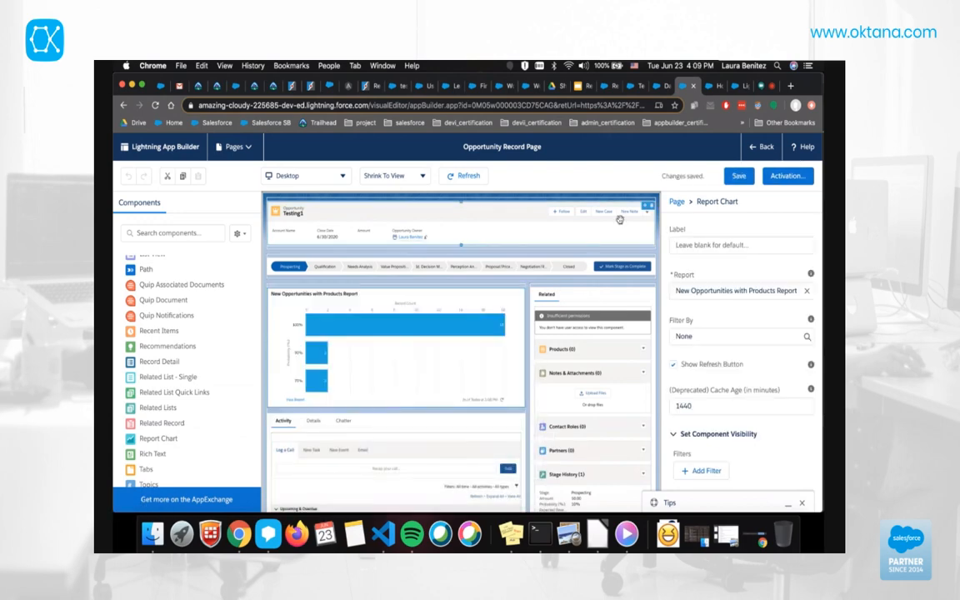
left_click(740, 176)
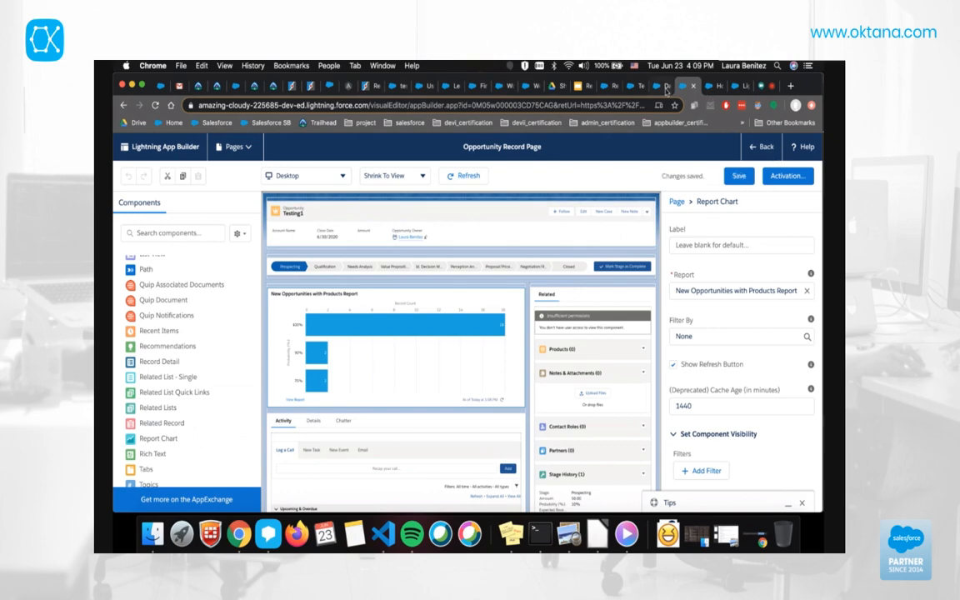
Return to the dashboards list and open the Opportunities with Products Dashboard for editing.
left_click(593, 84)
left_click(606, 85)
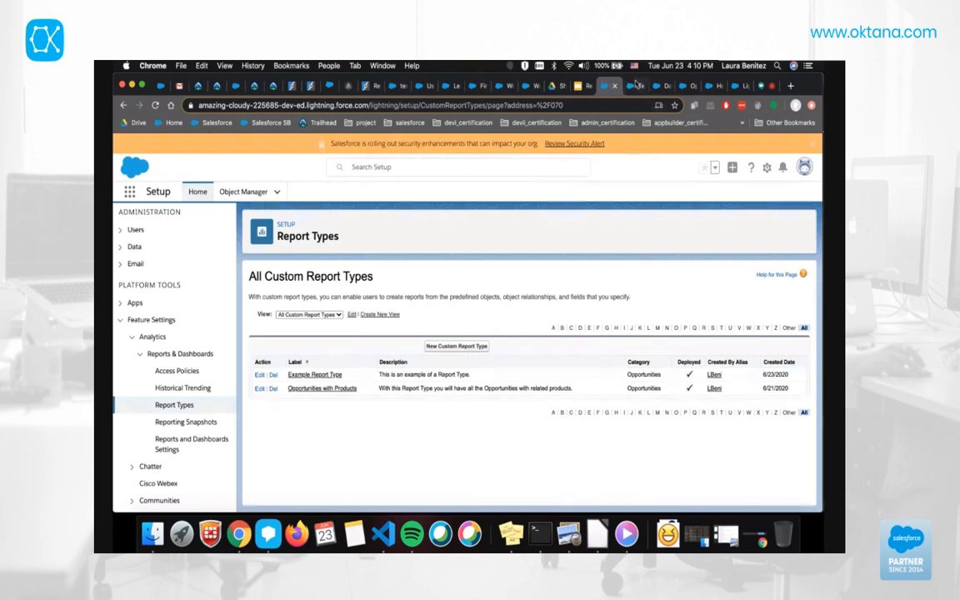
left_click(636, 85)
left_click(655, 86)
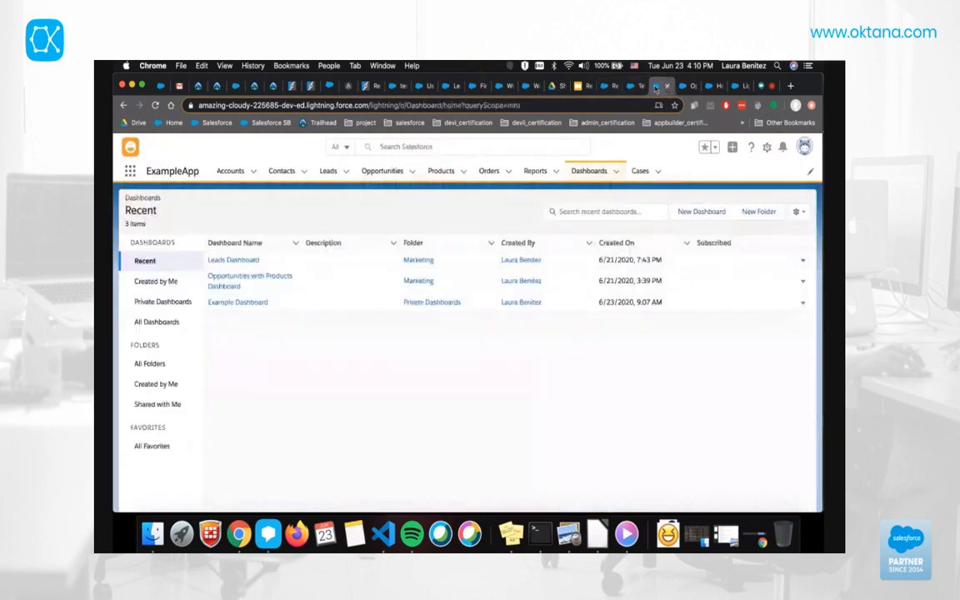
left_click(261, 276)
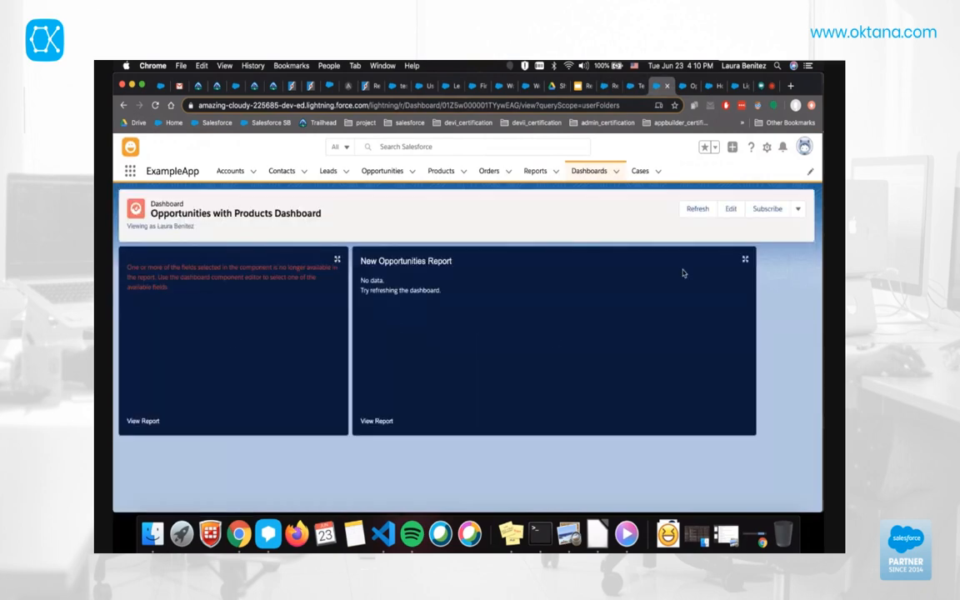
left_click(731, 209)
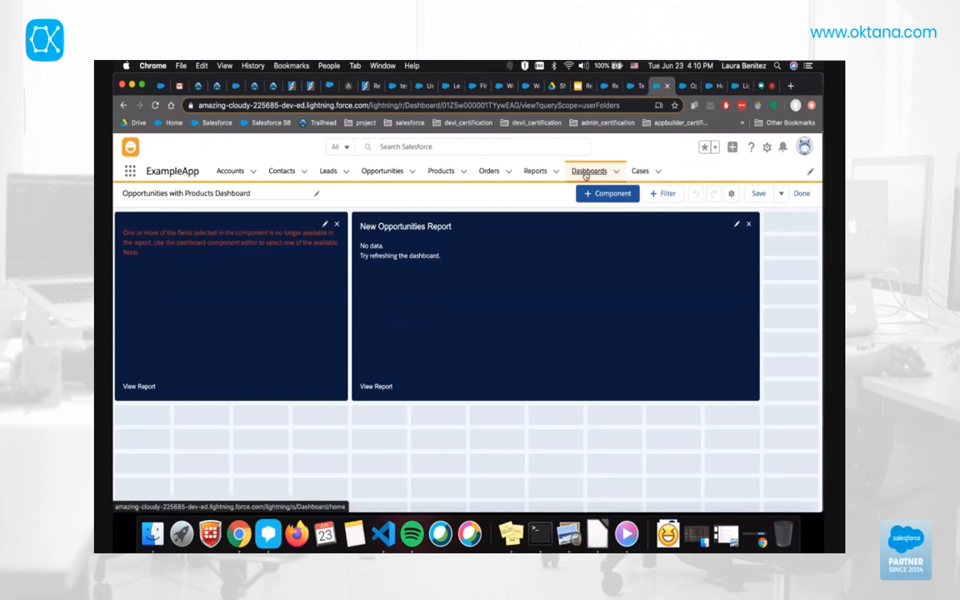
Open the New Opportunities with Products Report for editing and examine its chart and preview columns.
left_click(534, 170)
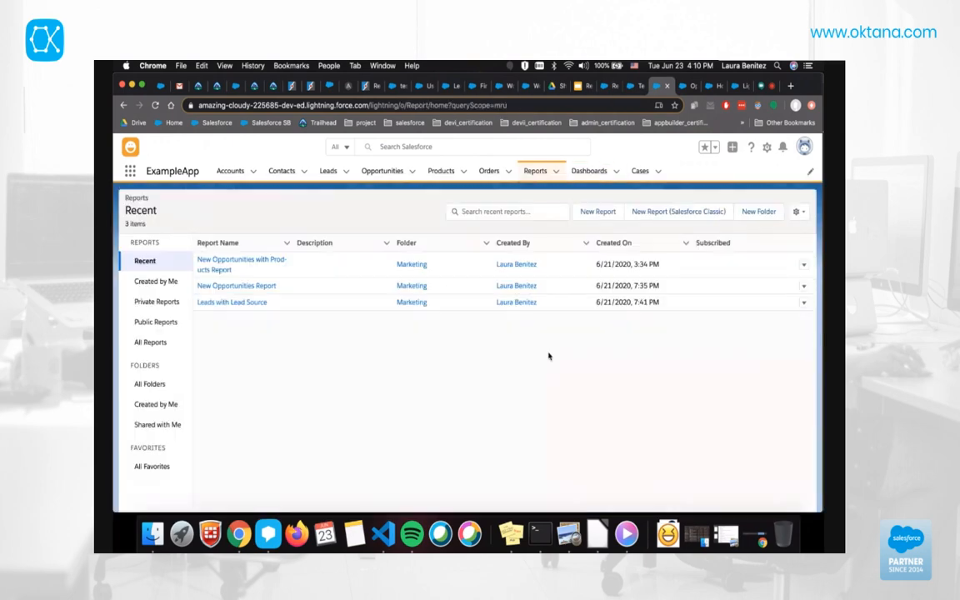
left_click(245, 264)
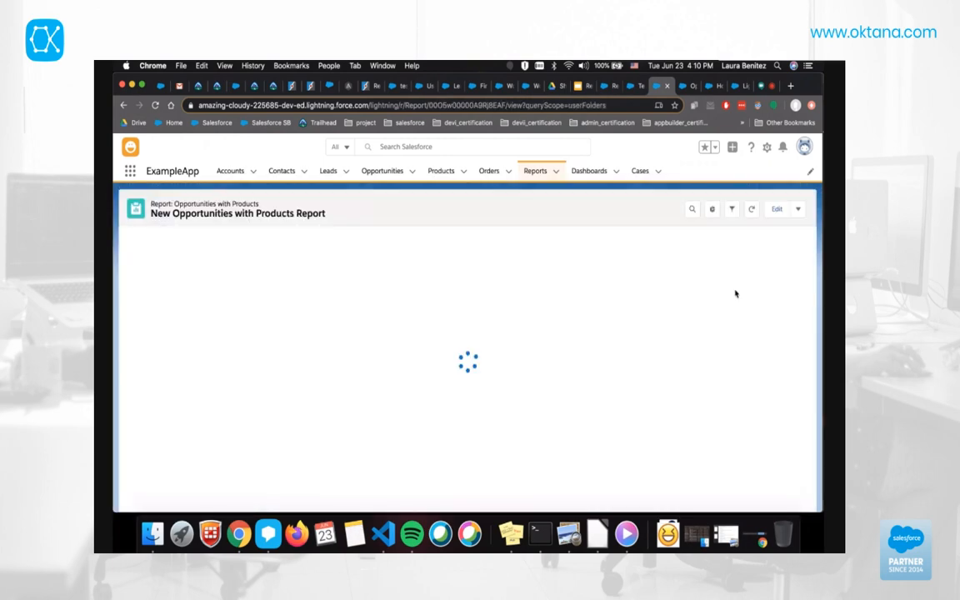
left_click(775, 213)
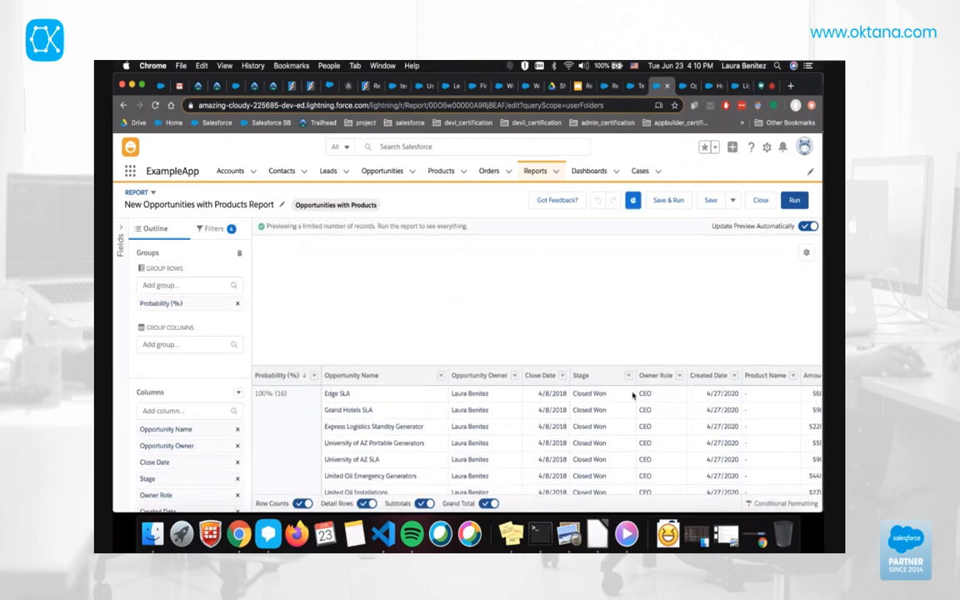
scroll(608, 400, "down", 5)
scroll(634, 395, "right", 10)
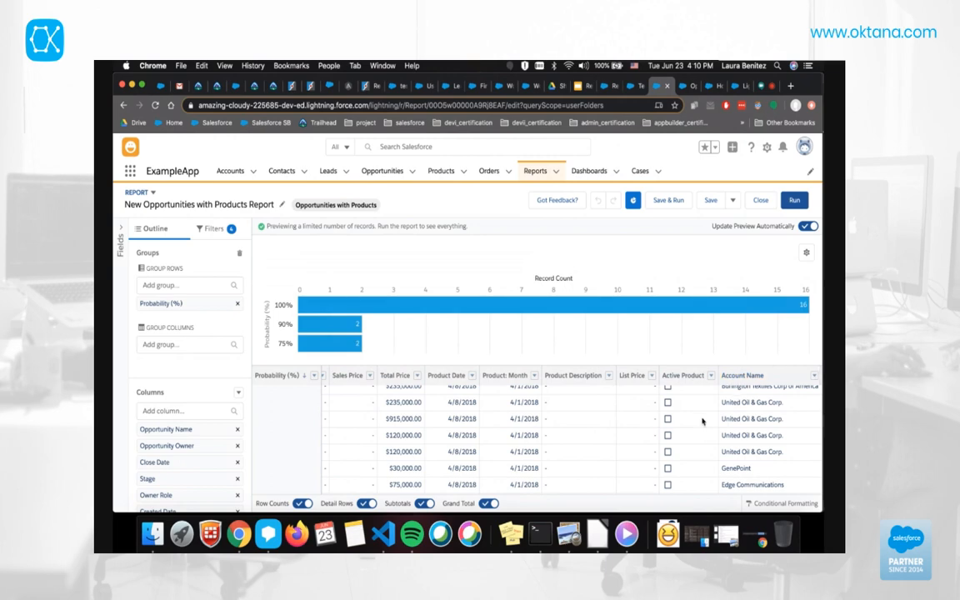
scroll(703, 422, "up", 3)
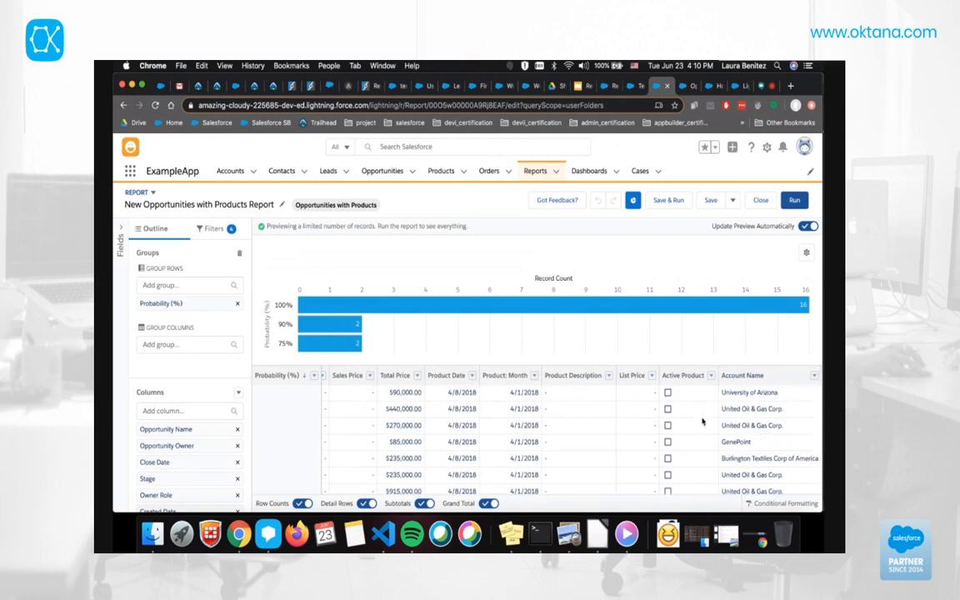
scroll(702, 422, "left", 5)
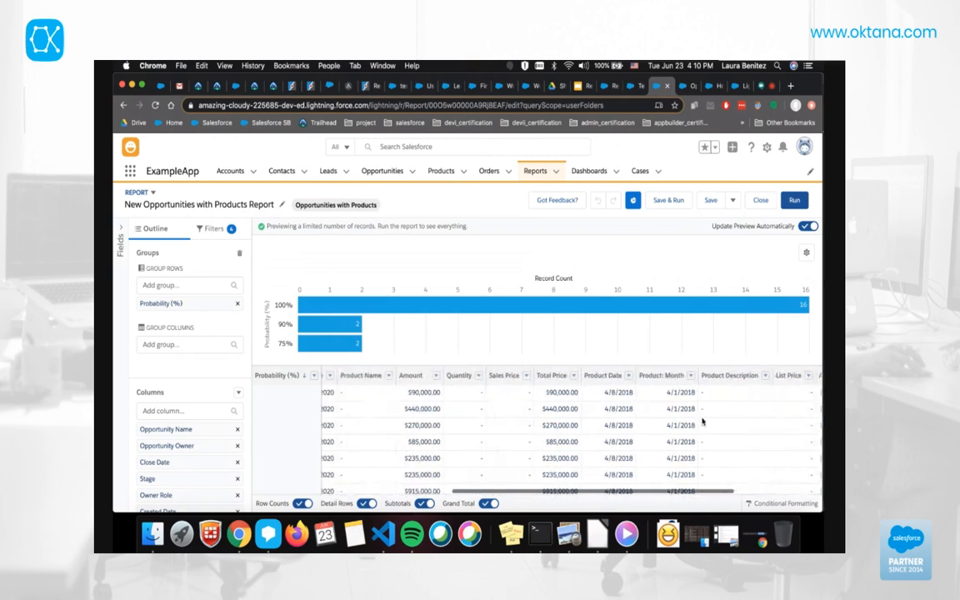
scroll(702, 421, "left", 5)
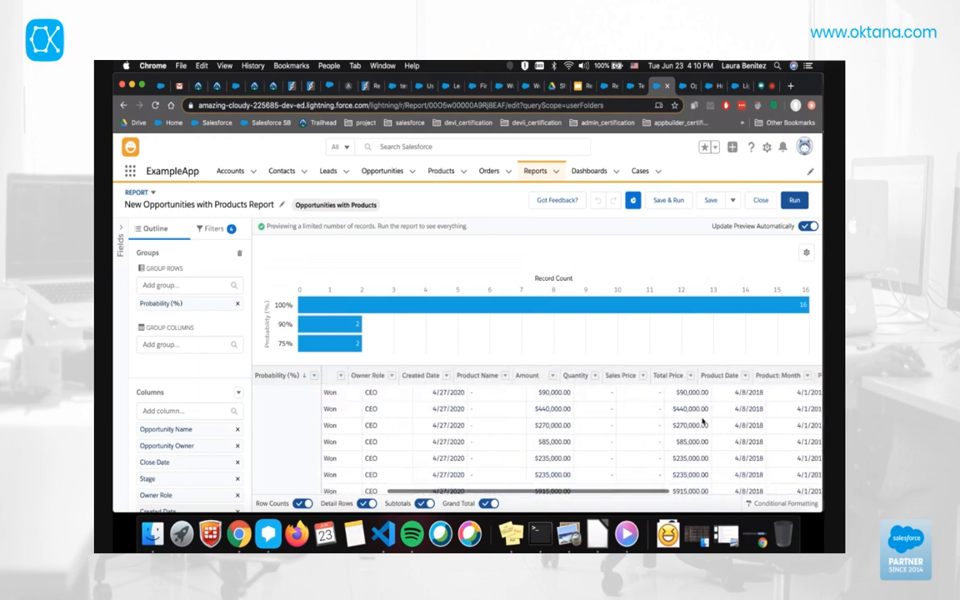
scroll(703, 421, "left", 5)
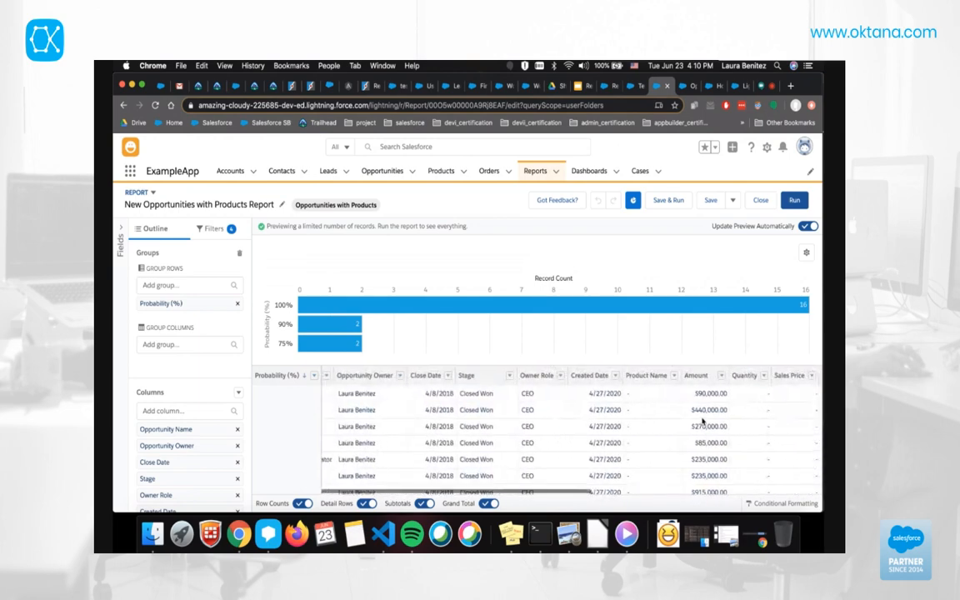
Create a bucket column on the Amount field named Invest Amount, dismissing the VPN authentication prompt.
scroll(702, 422, "up", 2)
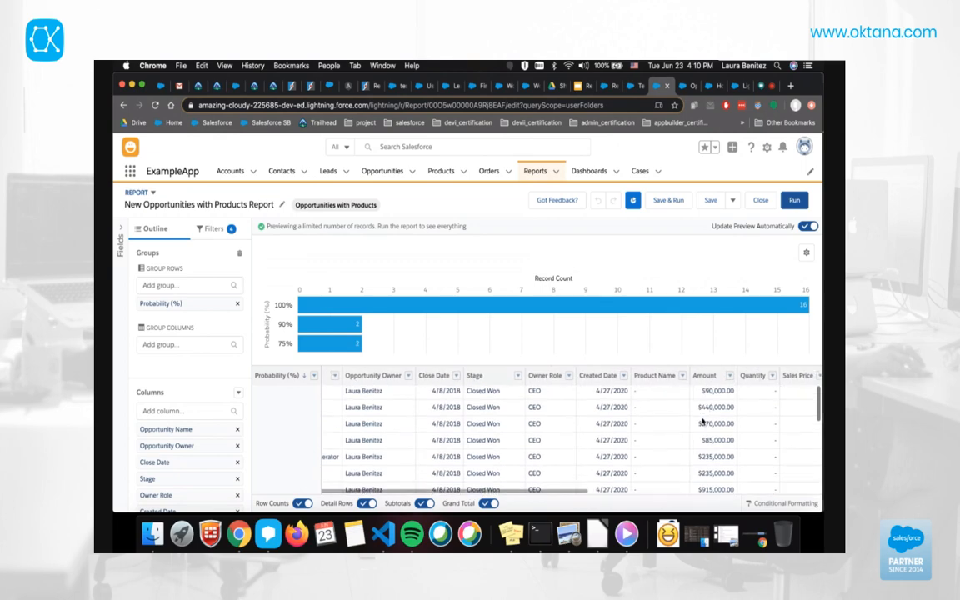
scroll(703, 422, "right", 2)
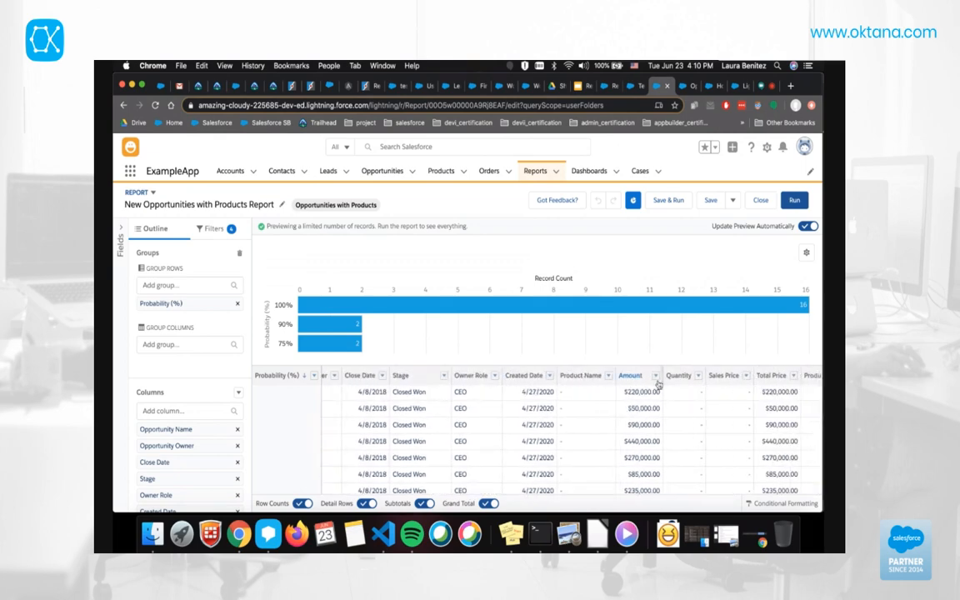
left_click(656, 376)
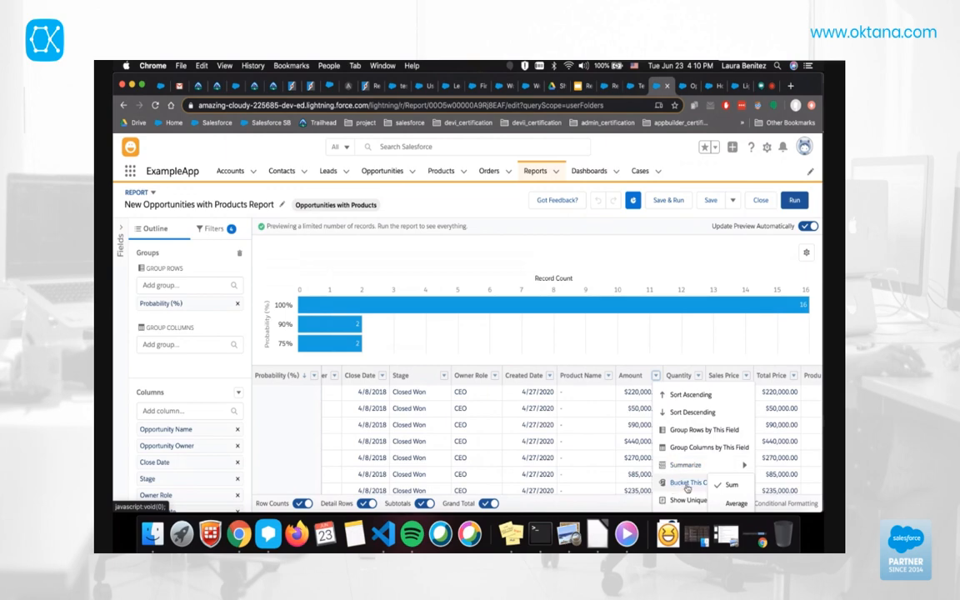
left_click(682, 485)
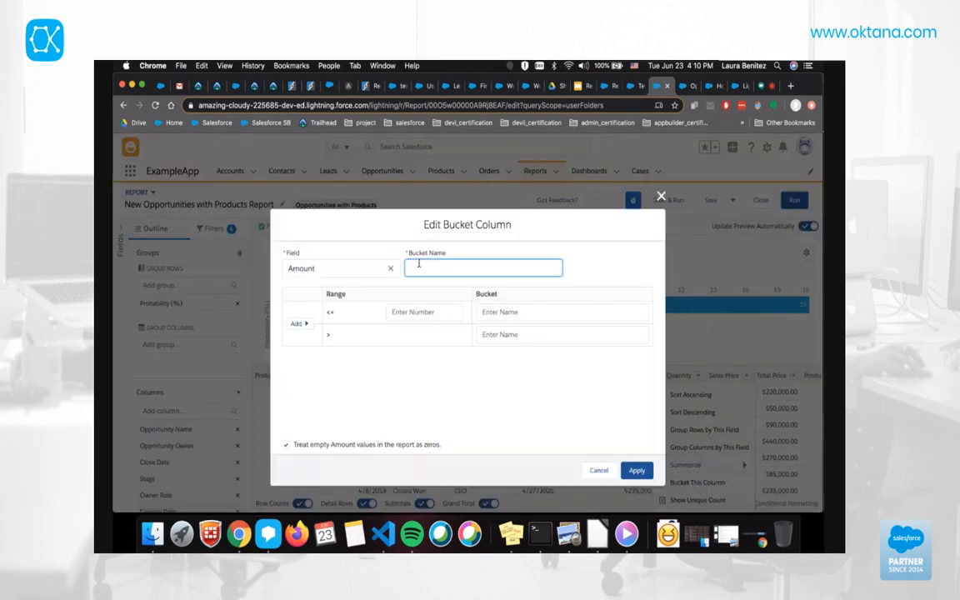
type("Inse")
type("st Amount")
left_click(407, 314)
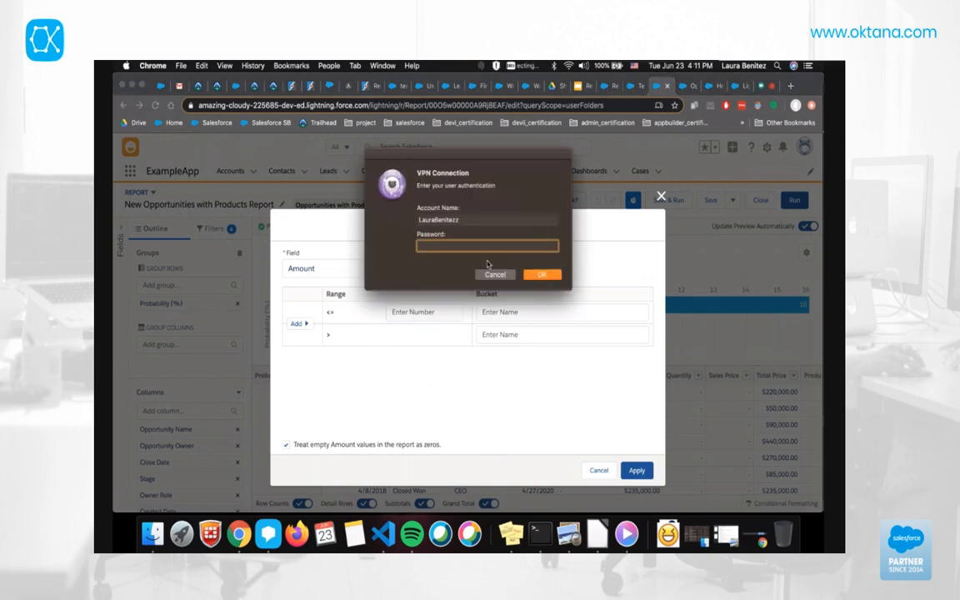
left_click(502, 275)
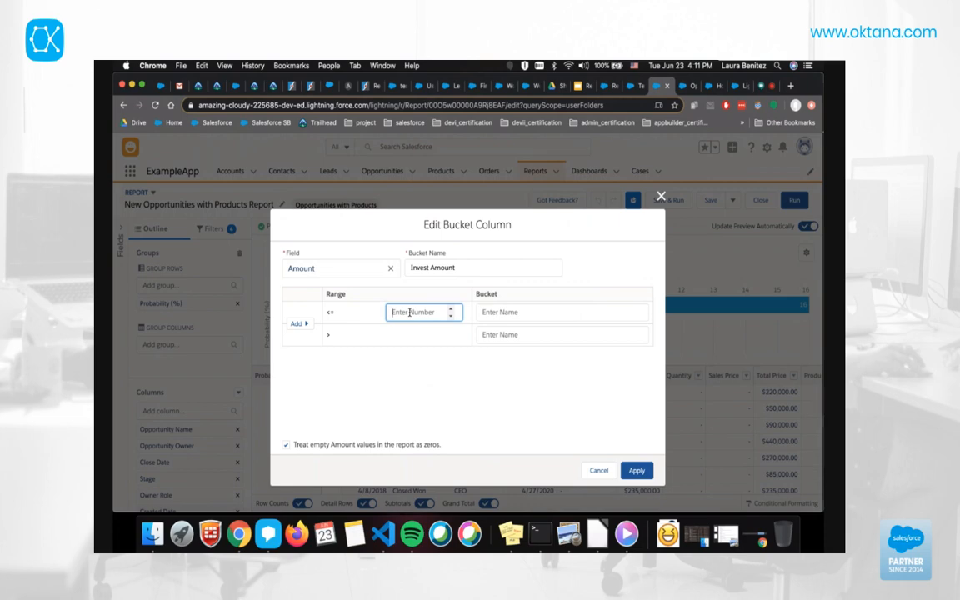
Set the first bucket range to amounts up to 50000 and name it Low.
type("50000")
left_click(530, 312)
type("Low")
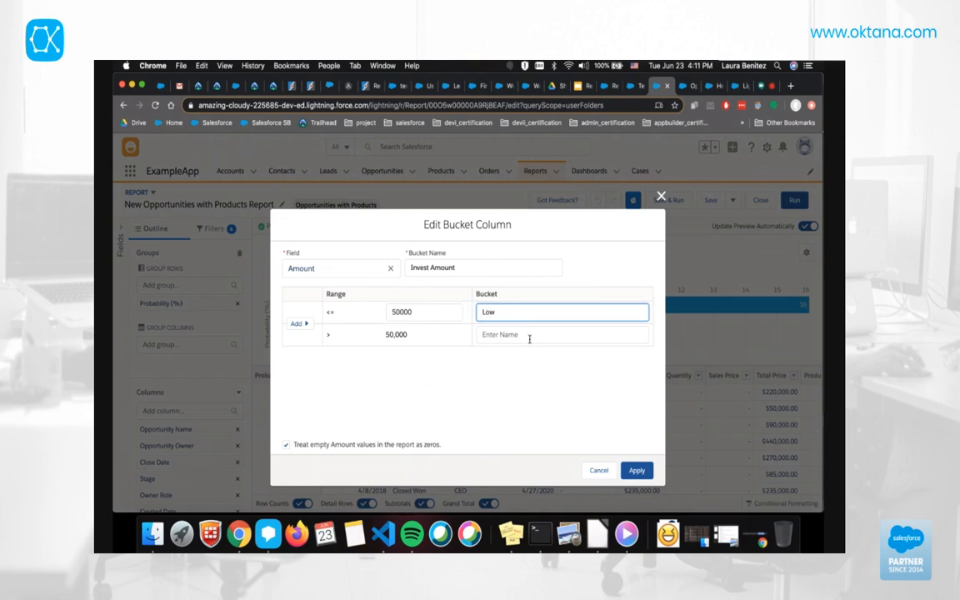
left_click(507, 334)
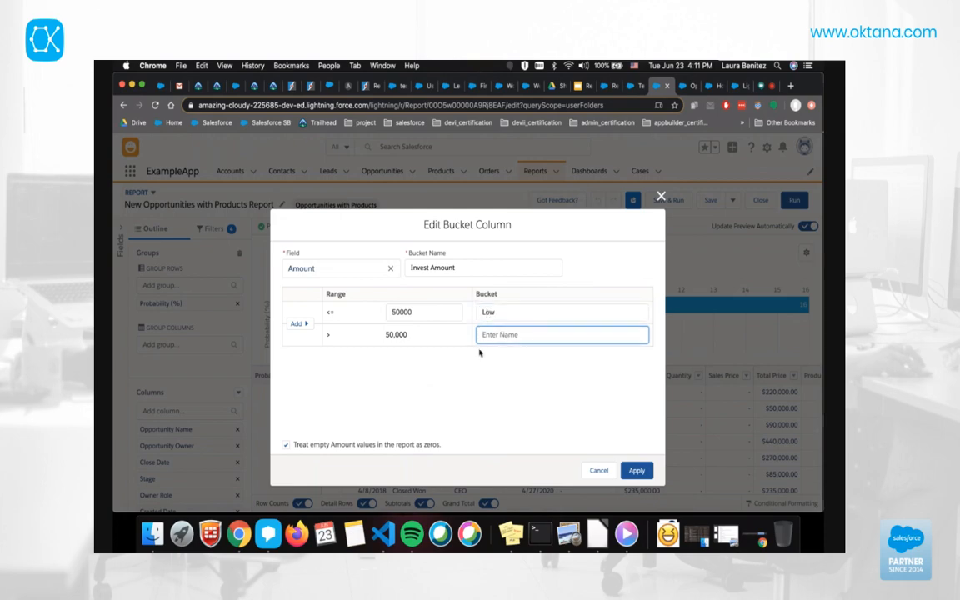
Add a Medium range up to 100000, name the range above it High, and apply the bucket column.
left_click(299, 323)
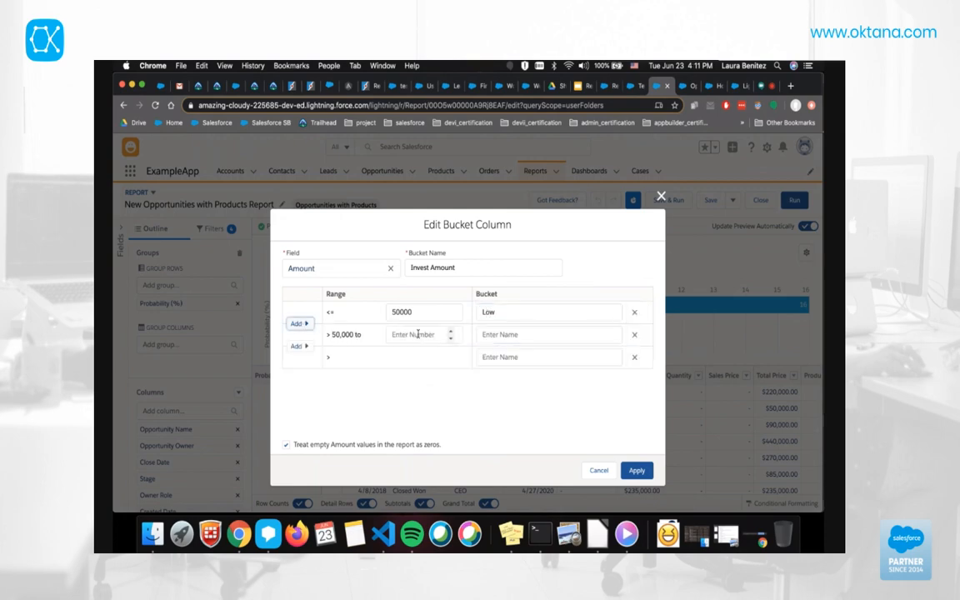
left_click(424, 337)
type("100000")
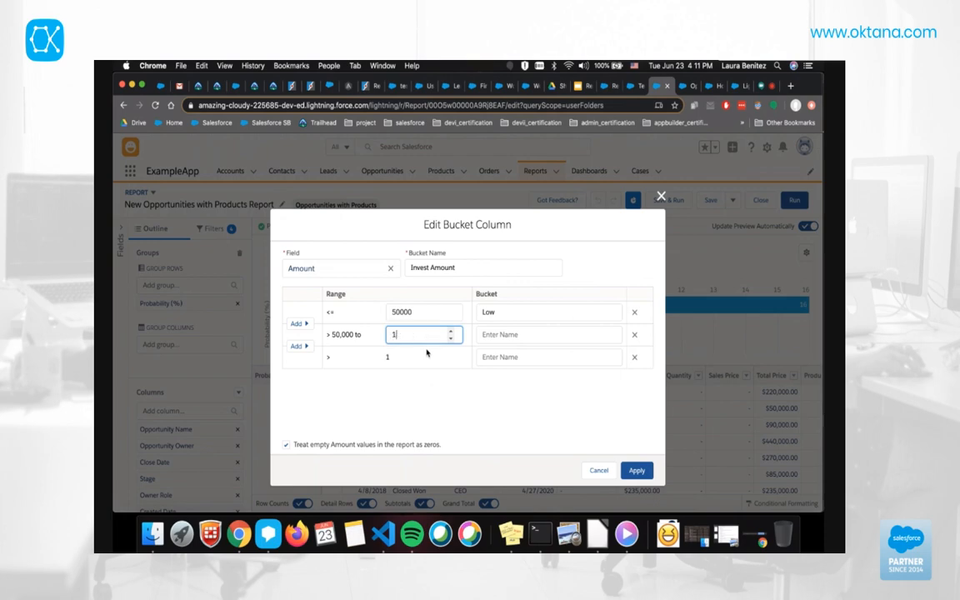
left_click(518, 333)
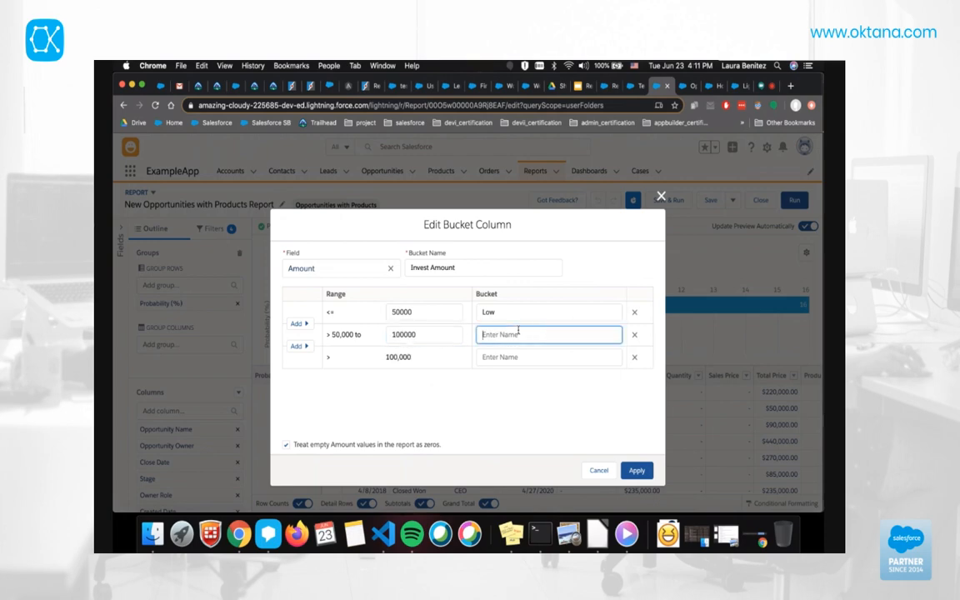
type("Medium")
left_click(531, 357)
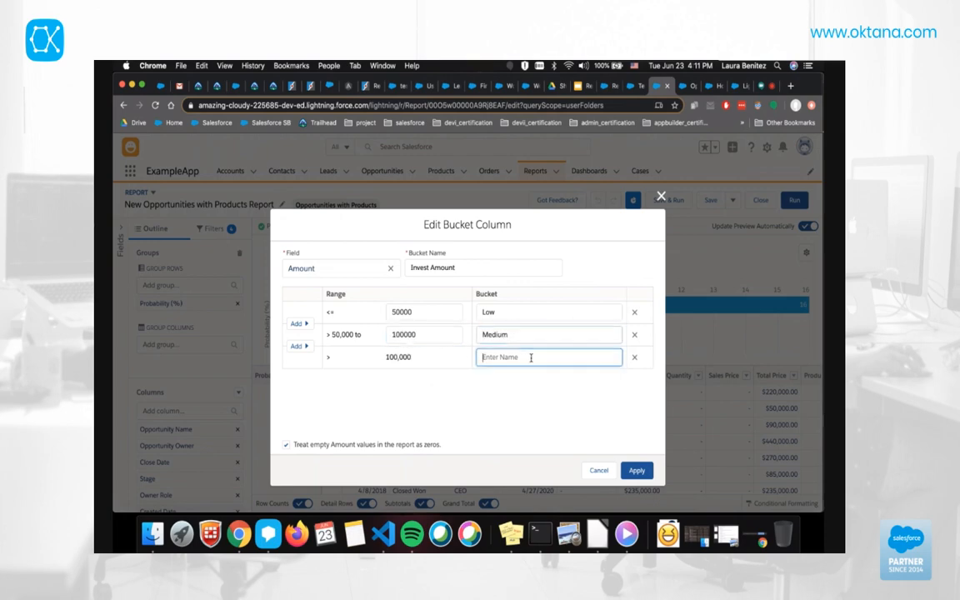
type("High")
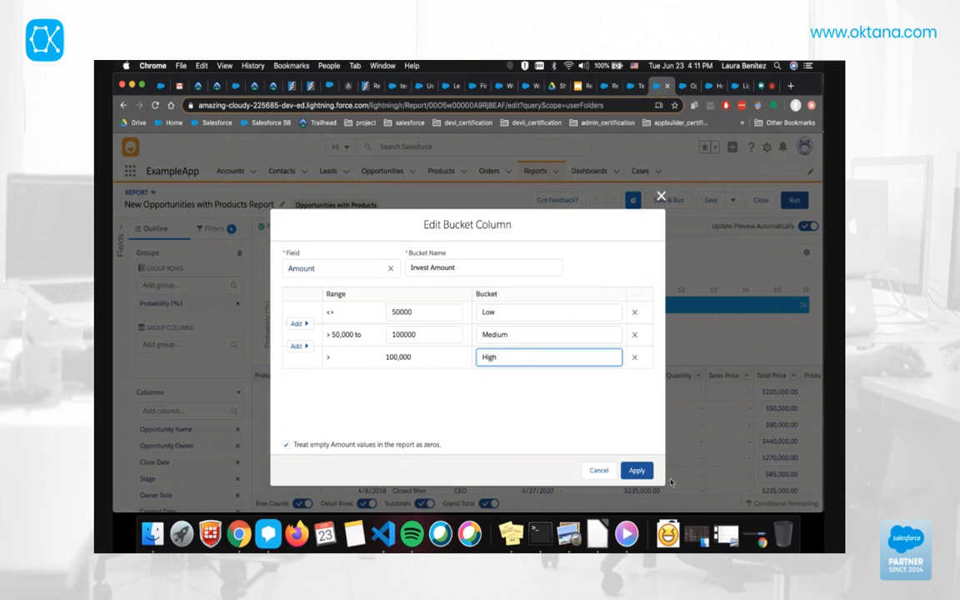
left_click(636, 470)
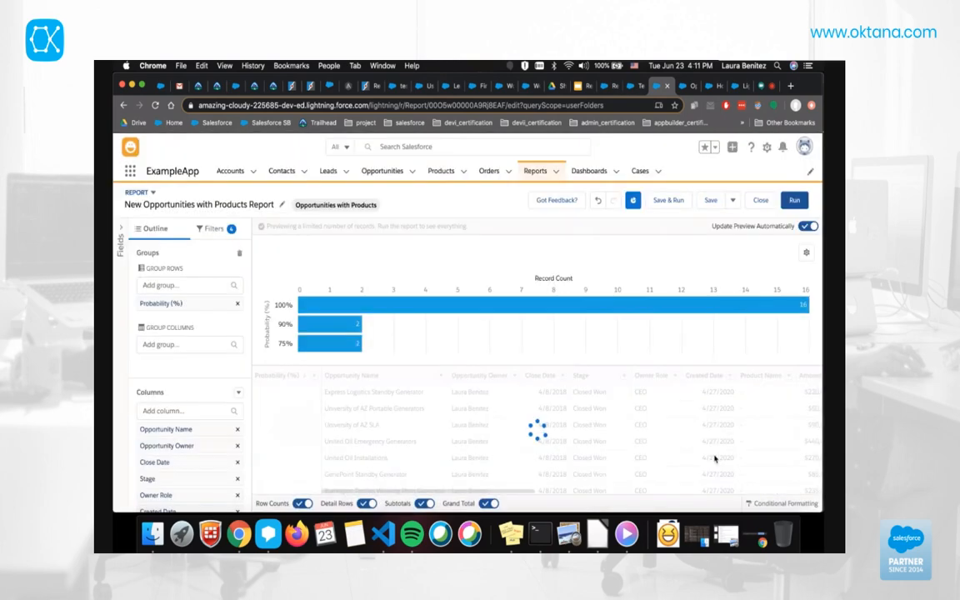
Sort the report in ascending order by the Invest Amount bucket column, and save and close the report.
scroll(602, 437, "right", 10)
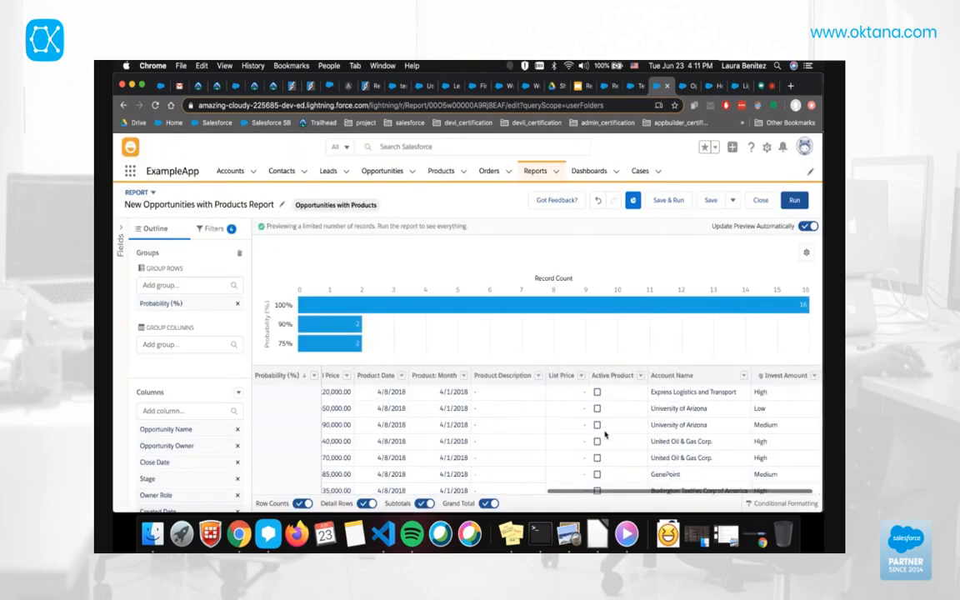
scroll(685, 437, "up", 3)
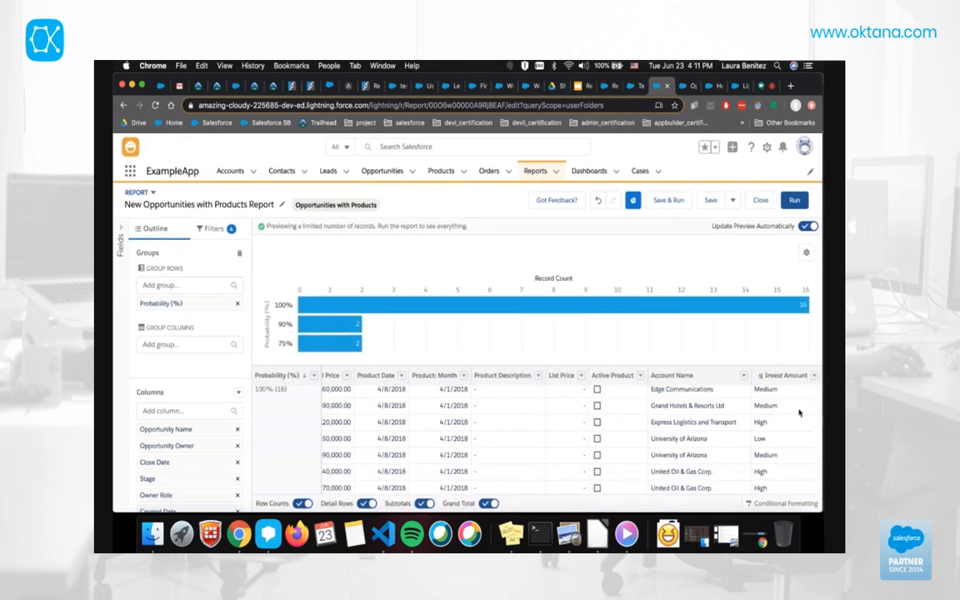
scroll(783, 478, "down", 5)
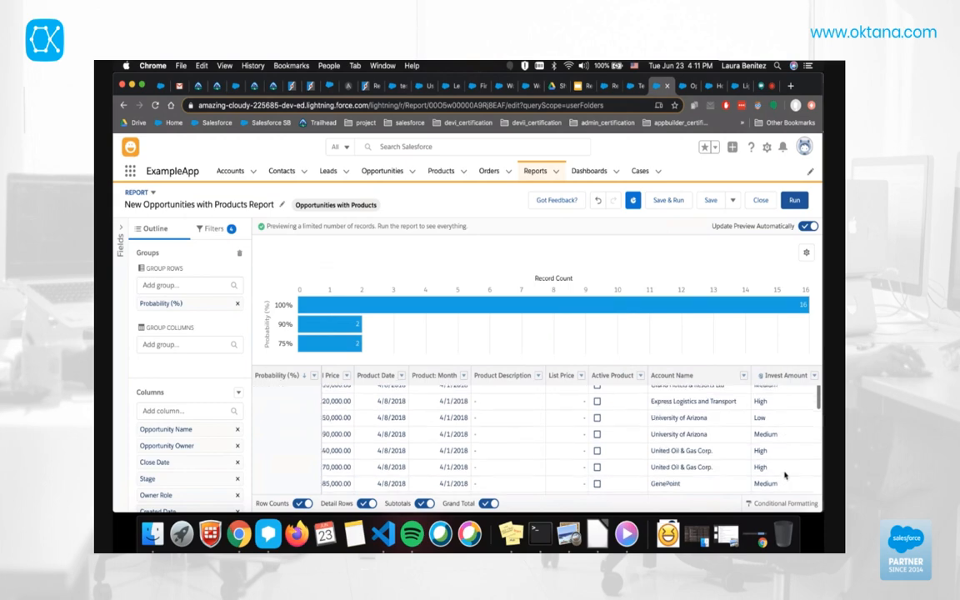
left_click(815, 375)
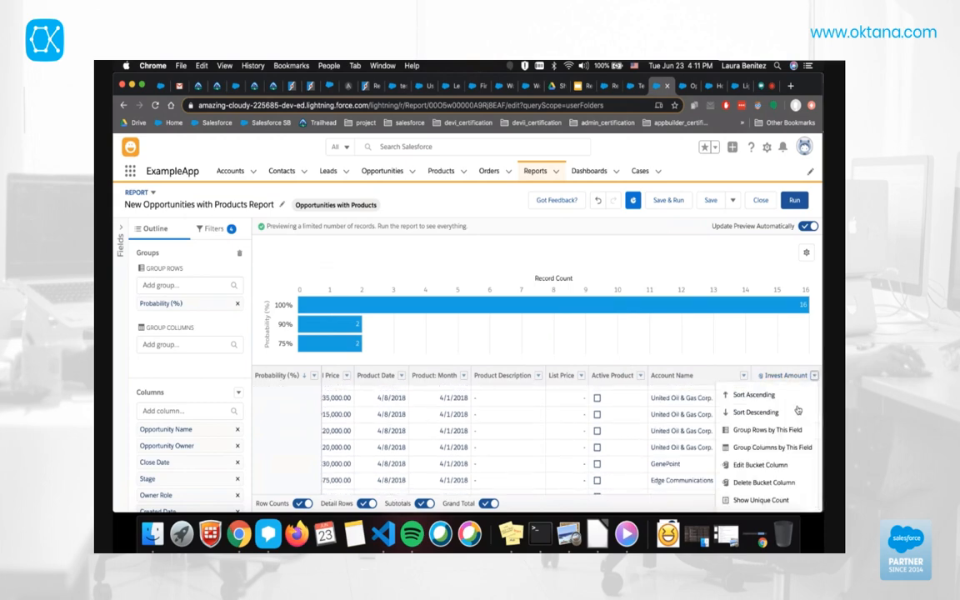
left_click(768, 397)
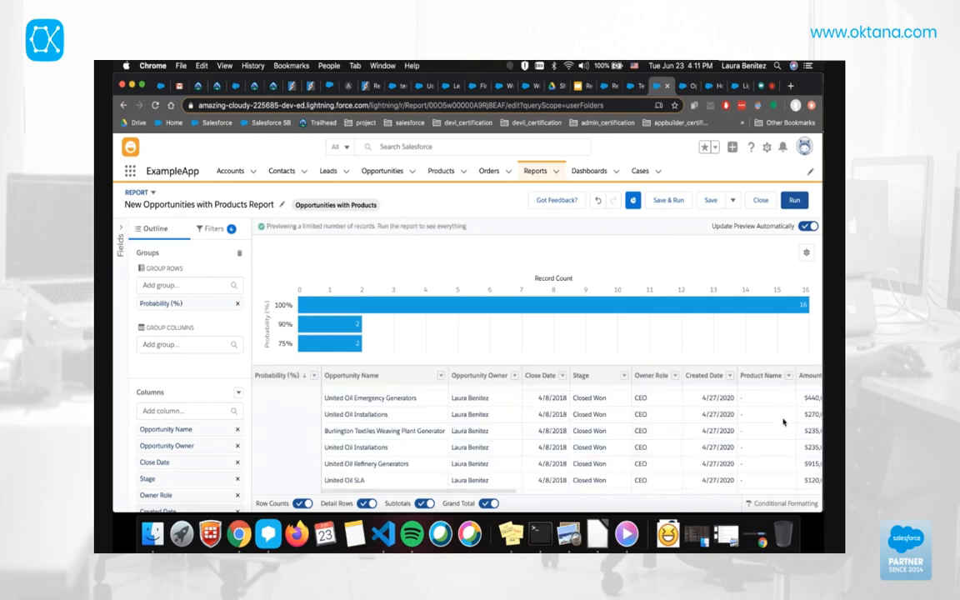
scroll(783, 422, "up", 10)
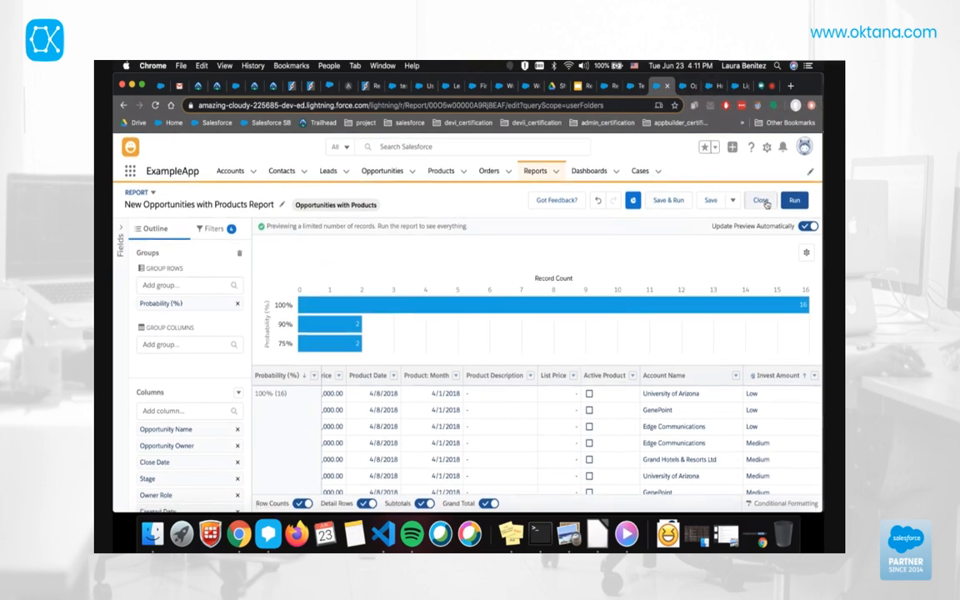
left_click(762, 201)
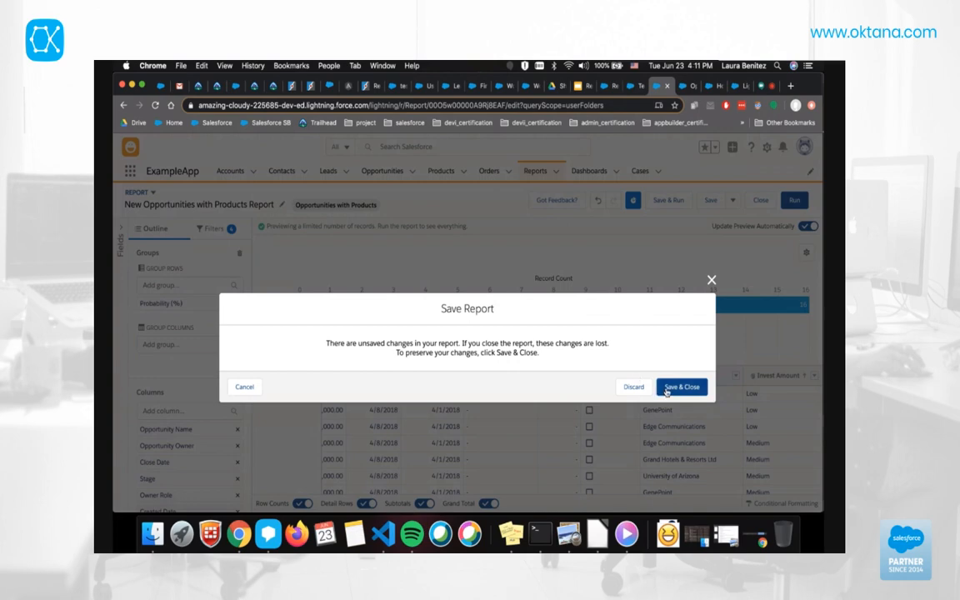
left_click(668, 389)
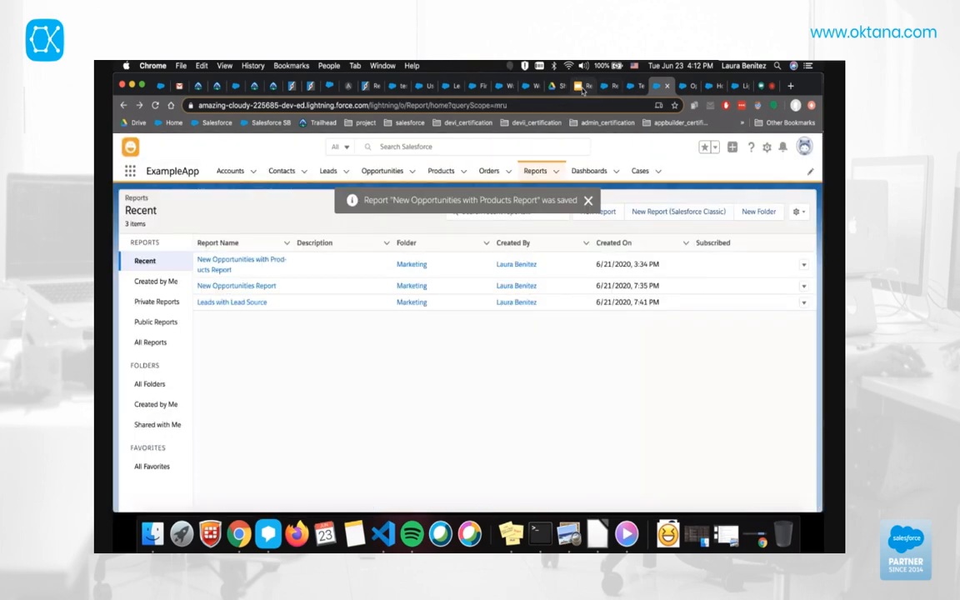
Switch to the Reports&Dashboards presentation in Google Slides and show the Questions? slide.
left_click(581, 87)
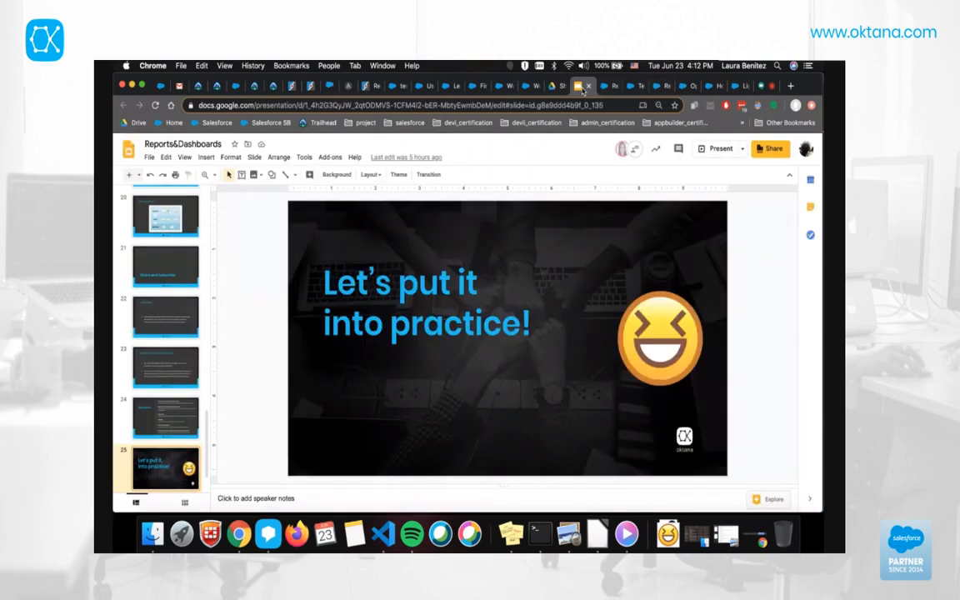
scroll(180, 451, "down", 2)
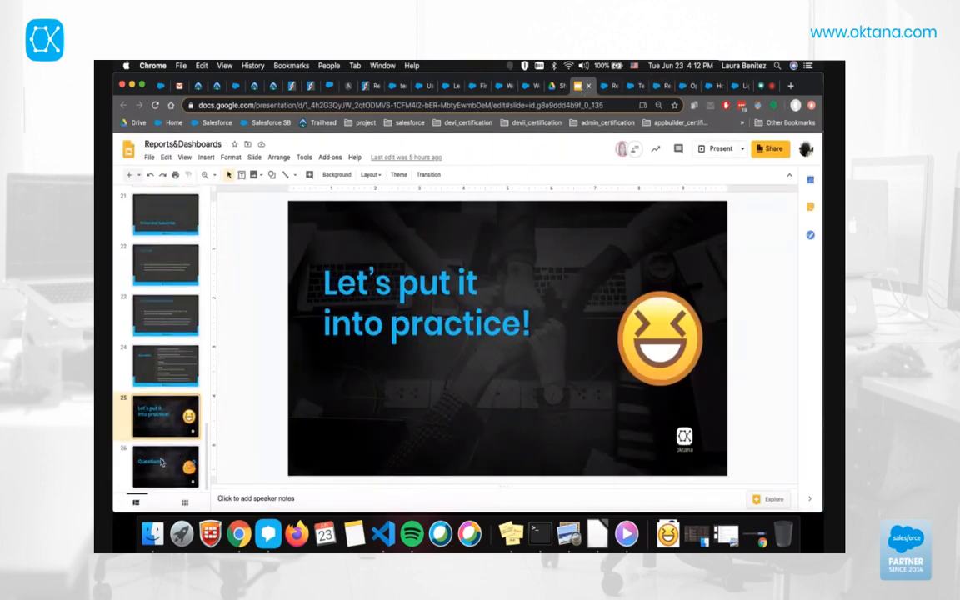
left_click(162, 463)
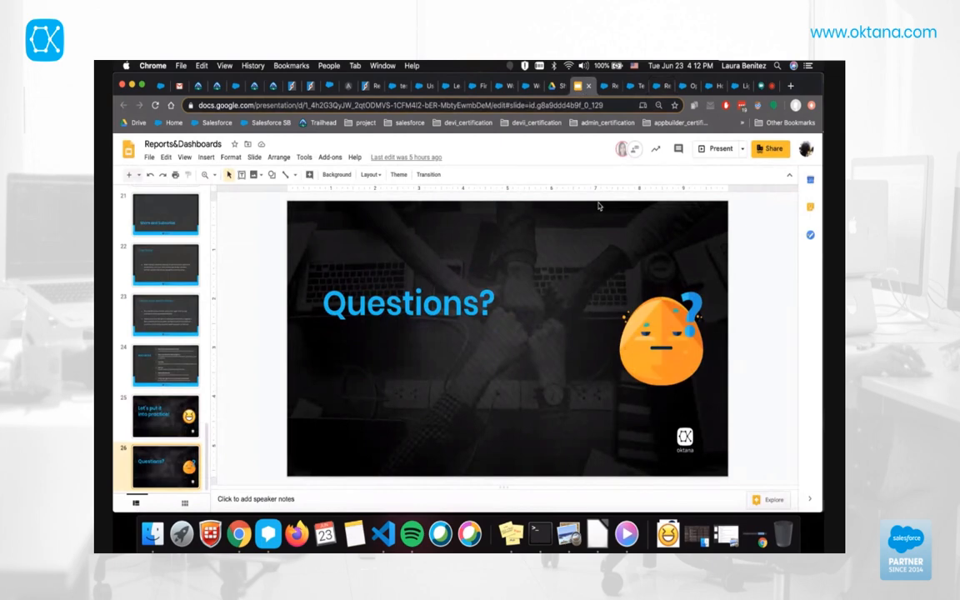
Check the participants in the Google Meet call and return to the Questions? slide in the presentation.
left_click(768, 89)
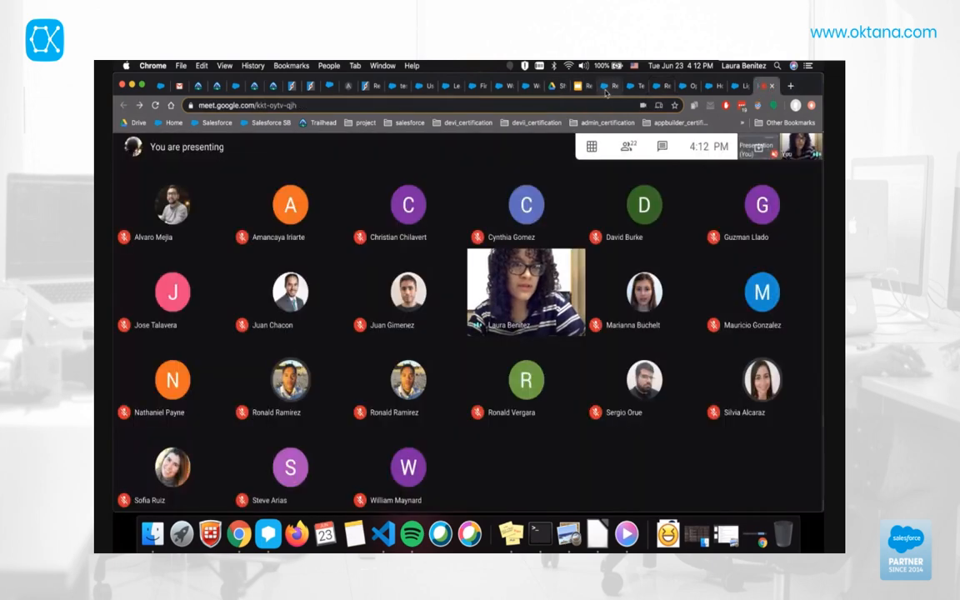
left_click(606, 88)
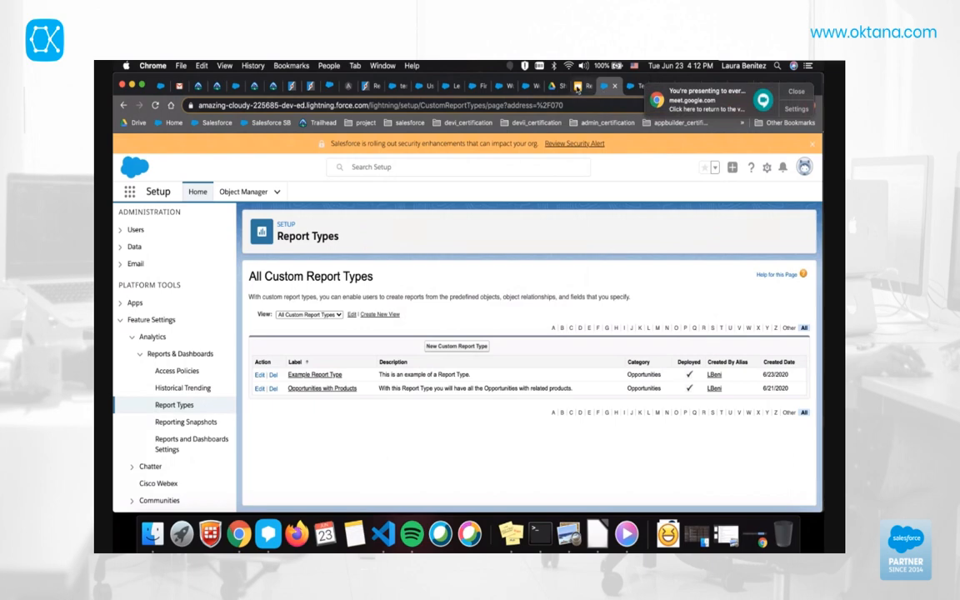
left_click(577, 87)
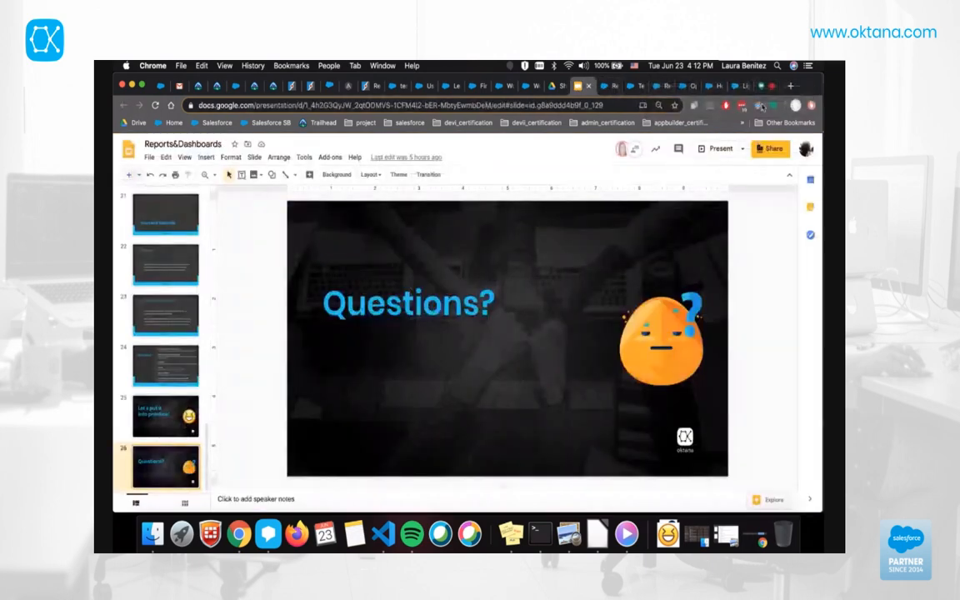